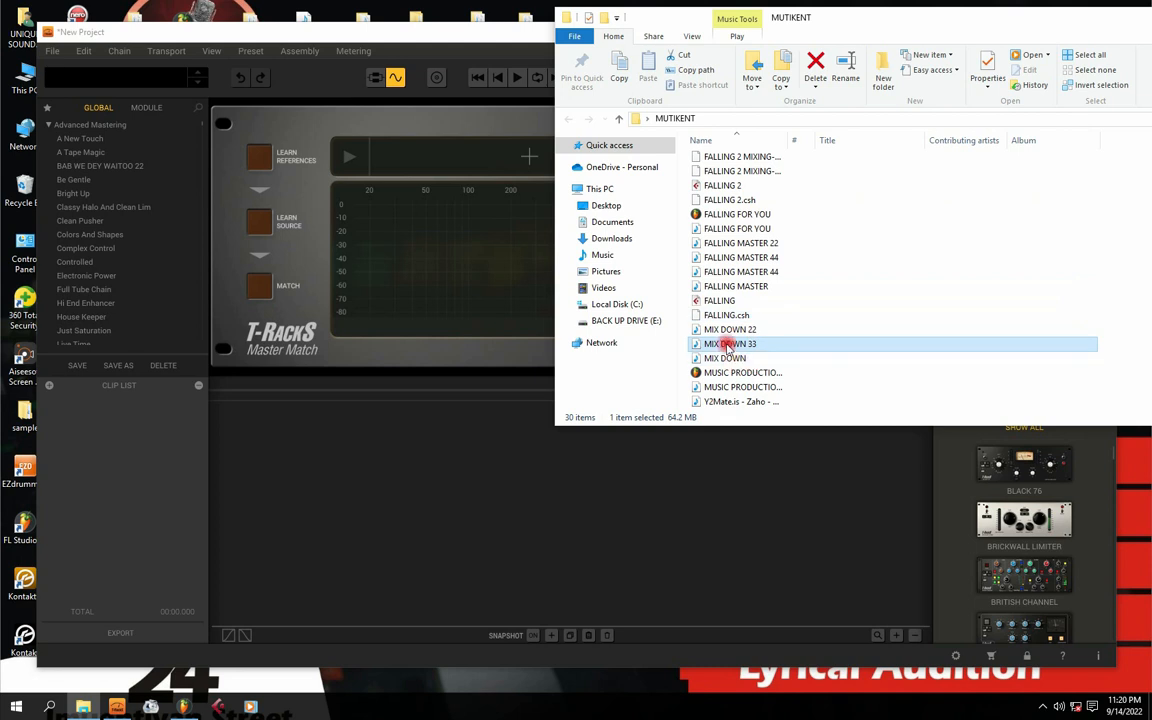
Load the MIX DOWN 33 audio file into the T-RackS clip list and maximize the T-RackS window
{"action": "left_click_drag", "start_coordinate": [726, 345], "coordinate": [338, 522]}
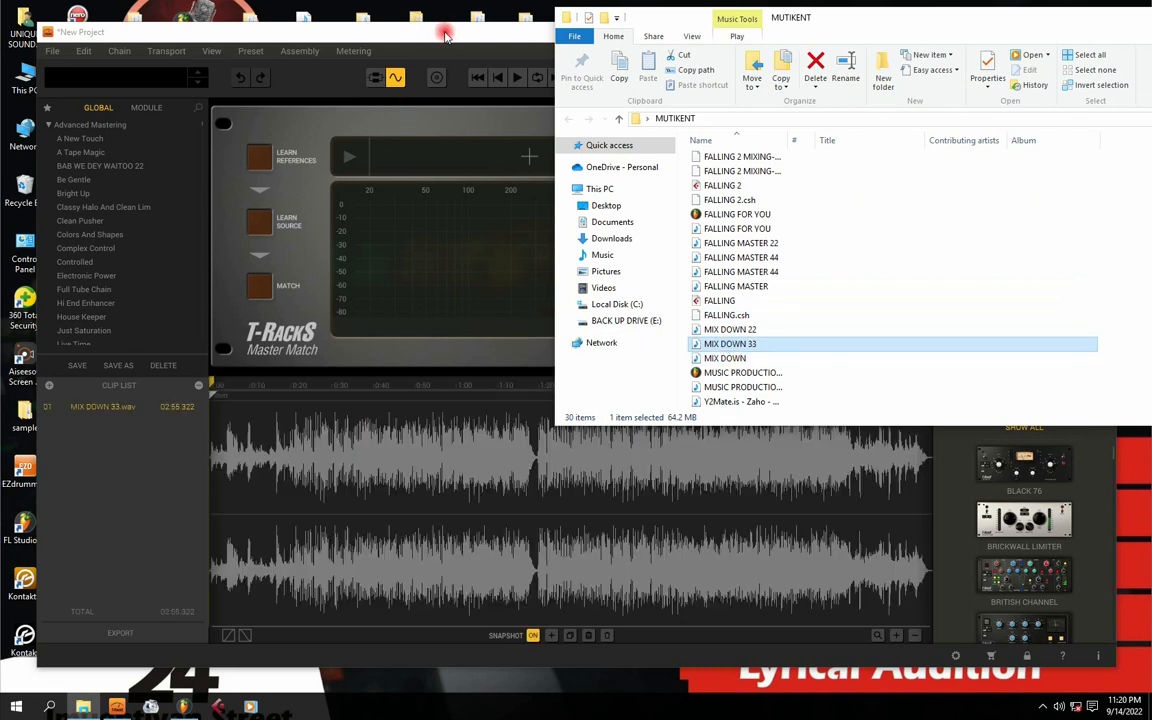
{"action": "left_click", "coordinate": [440, 34]}
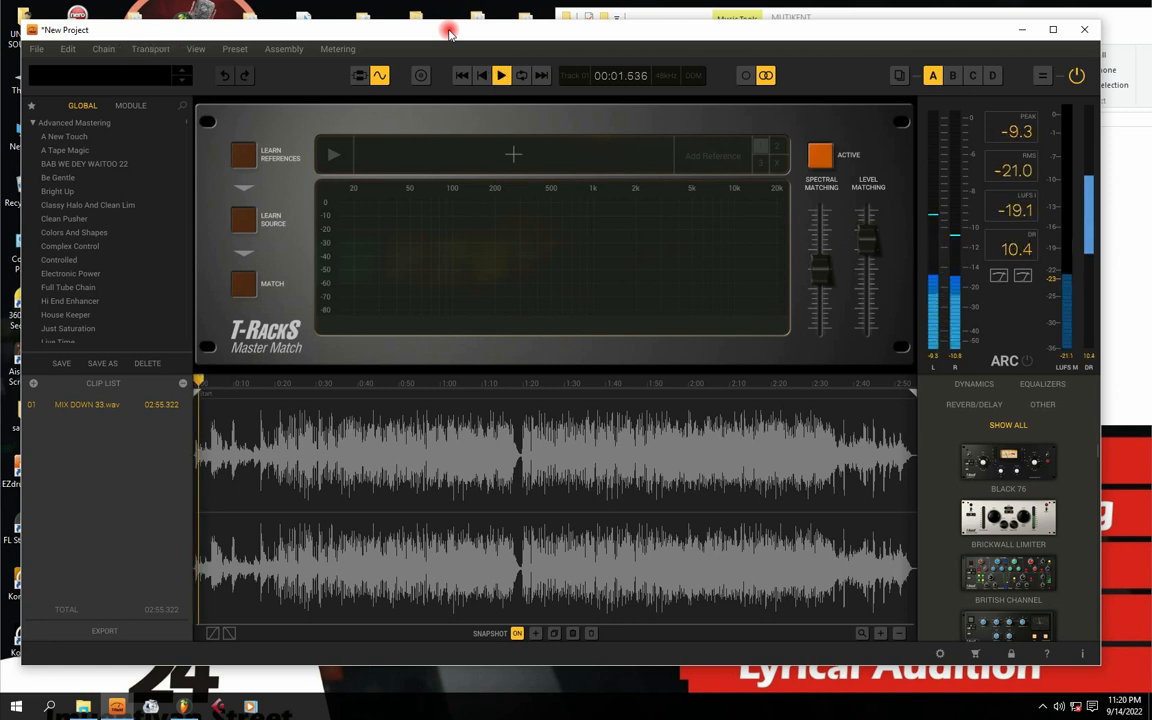
{"action": "left_click_drag", "start_coordinate": [449, 33], "coordinate": [456, 14]}
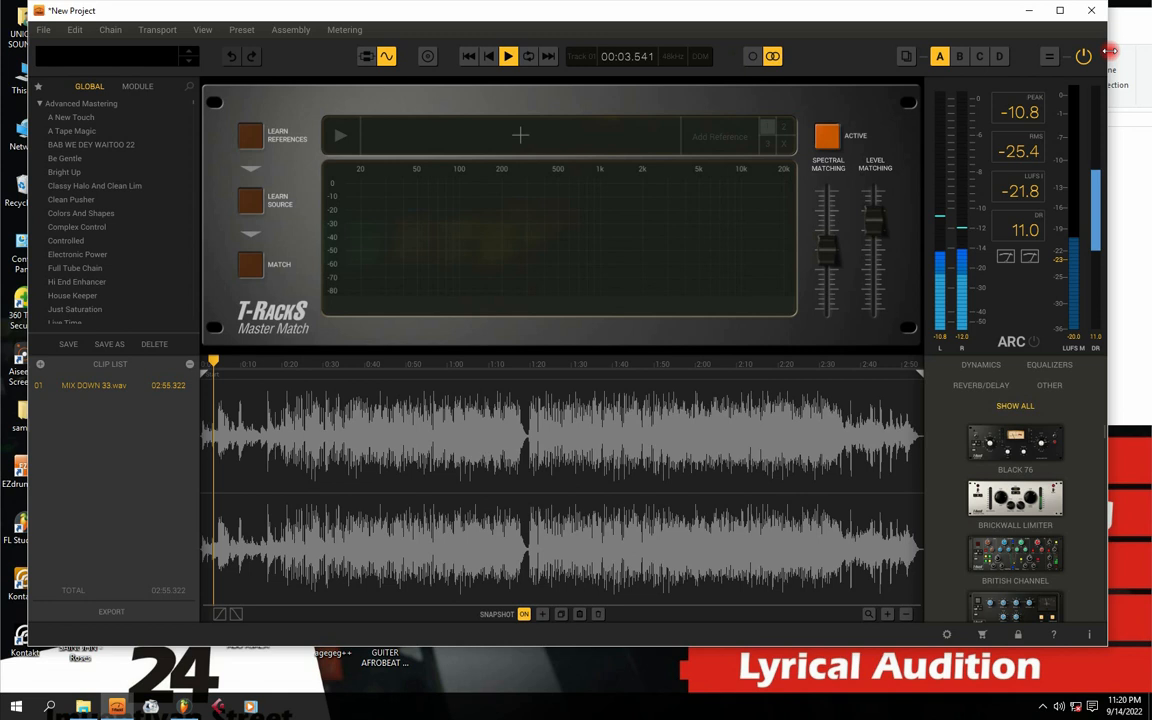
{"action": "left_click", "coordinate": [1060, 11]}
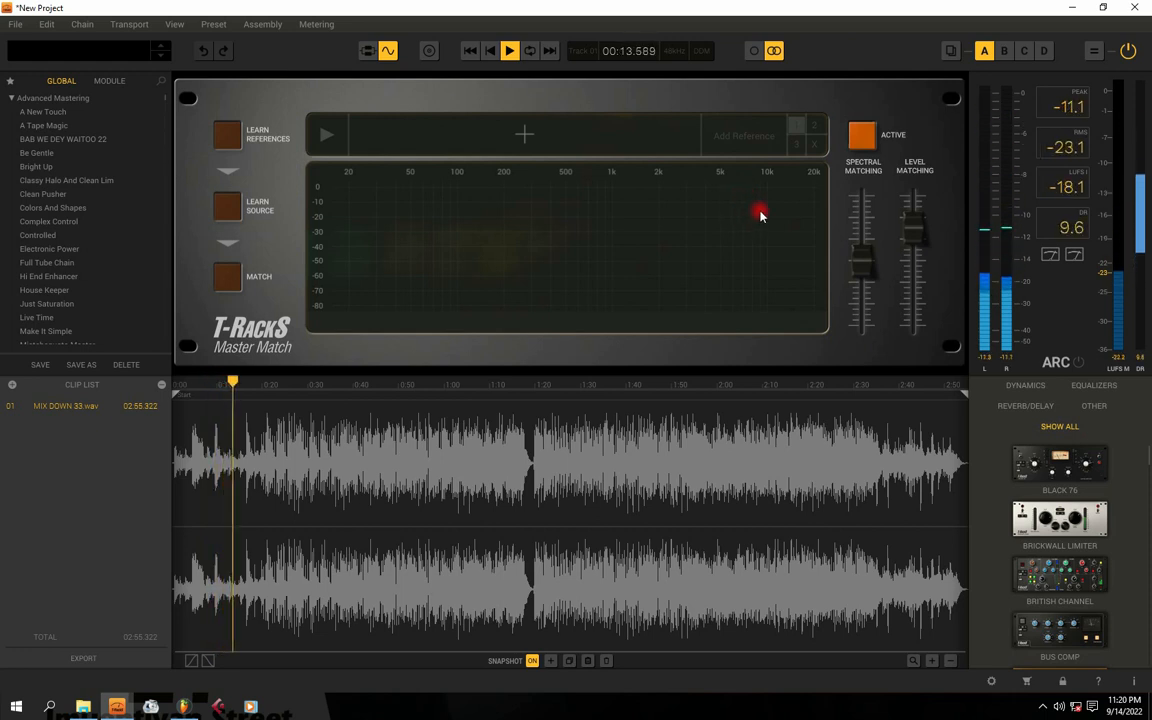
Move playback of the clip to about 0:32, listen to that section and stop
{"action": "left_click", "coordinate": [258, 478]}
{"action": "left_click", "coordinate": [316, 505]}
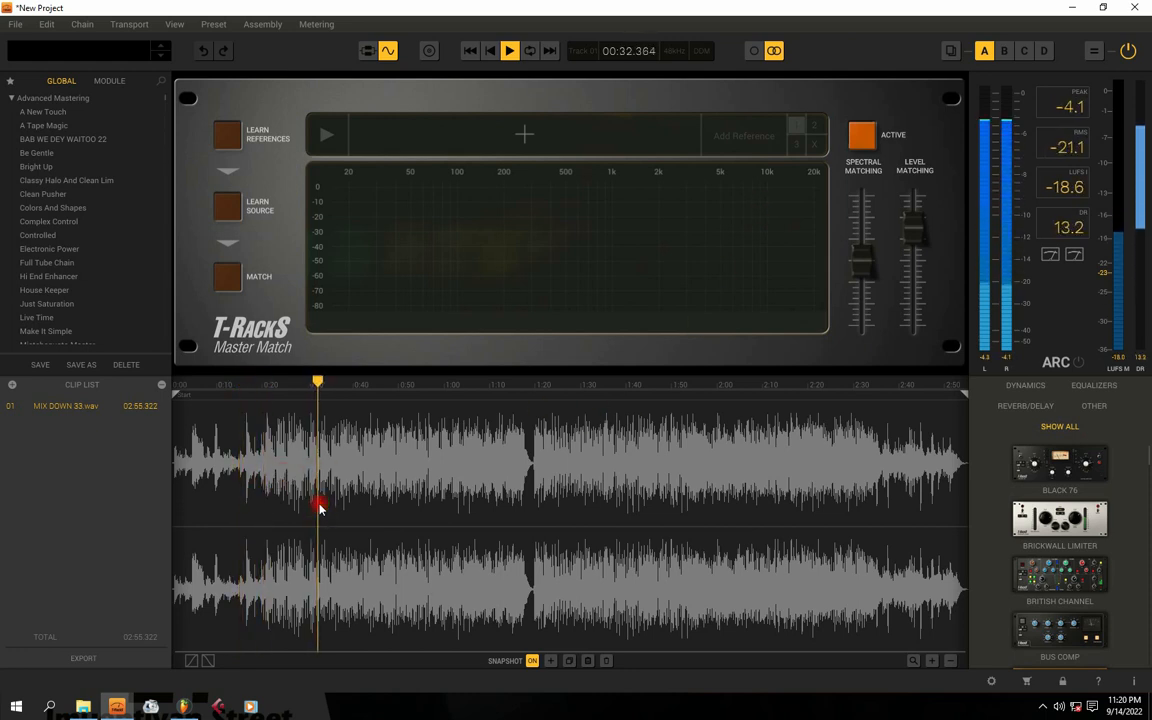
{"action": "left_click", "coordinate": [509, 51]}
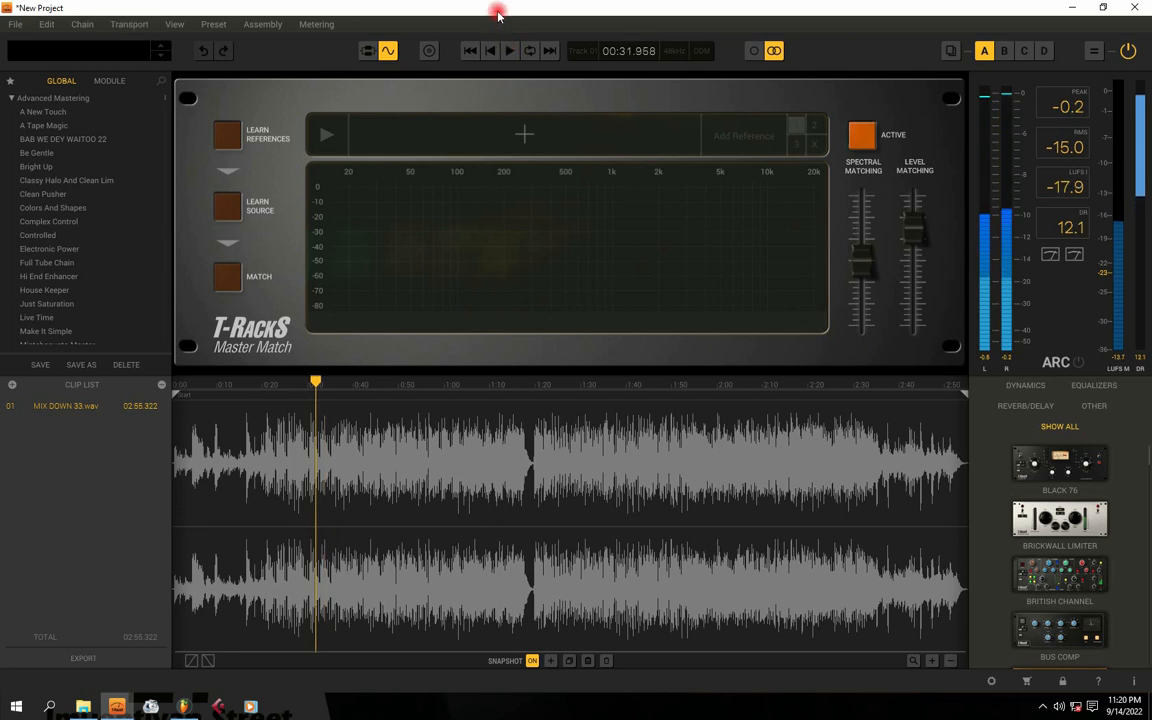
Insert the Classic EQ from the equalizer modules into the chain and briefly audition the mix
{"action": "left_click", "coordinate": [1094, 385]}
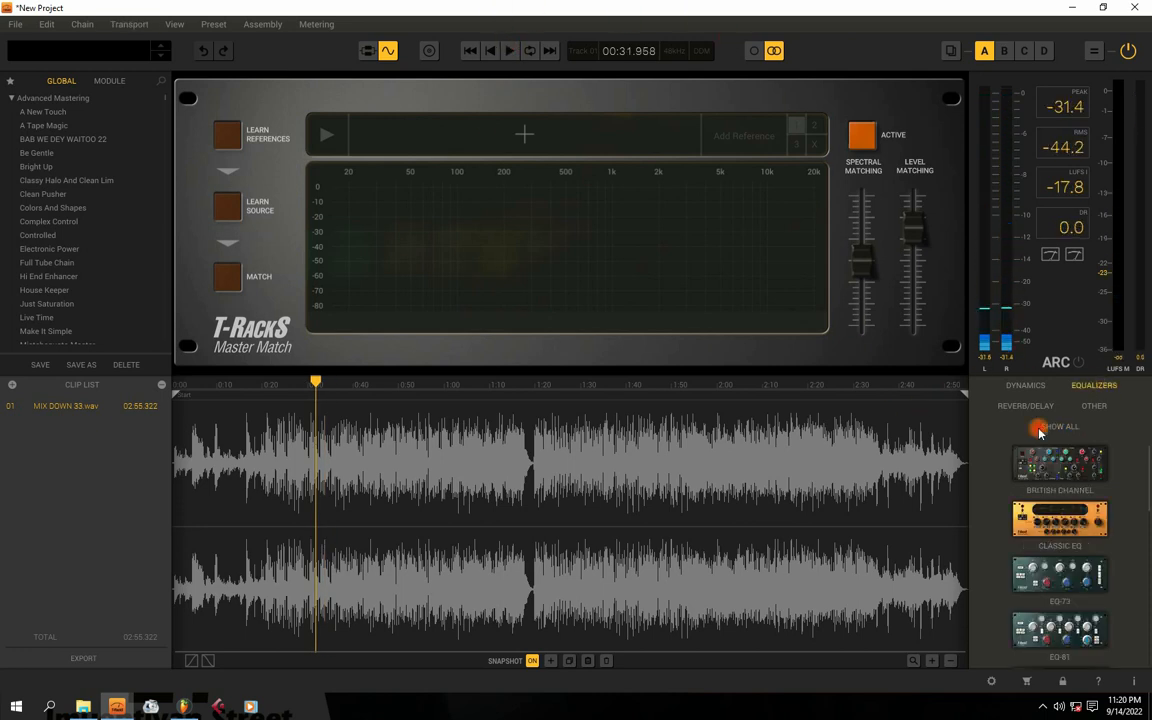
{"action": "left_click_drag", "start_coordinate": [1082, 512], "coordinate": [480, 515]}
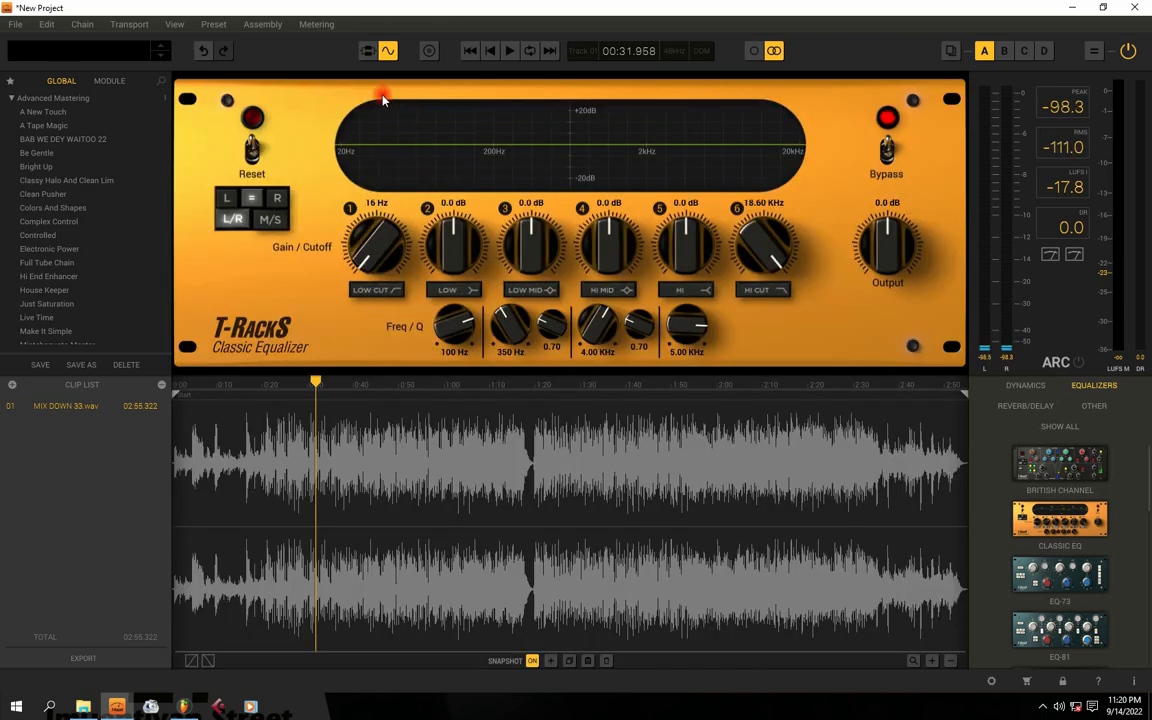
{"action": "key", "text": "space"}
{"action": "key", "text": "space"}
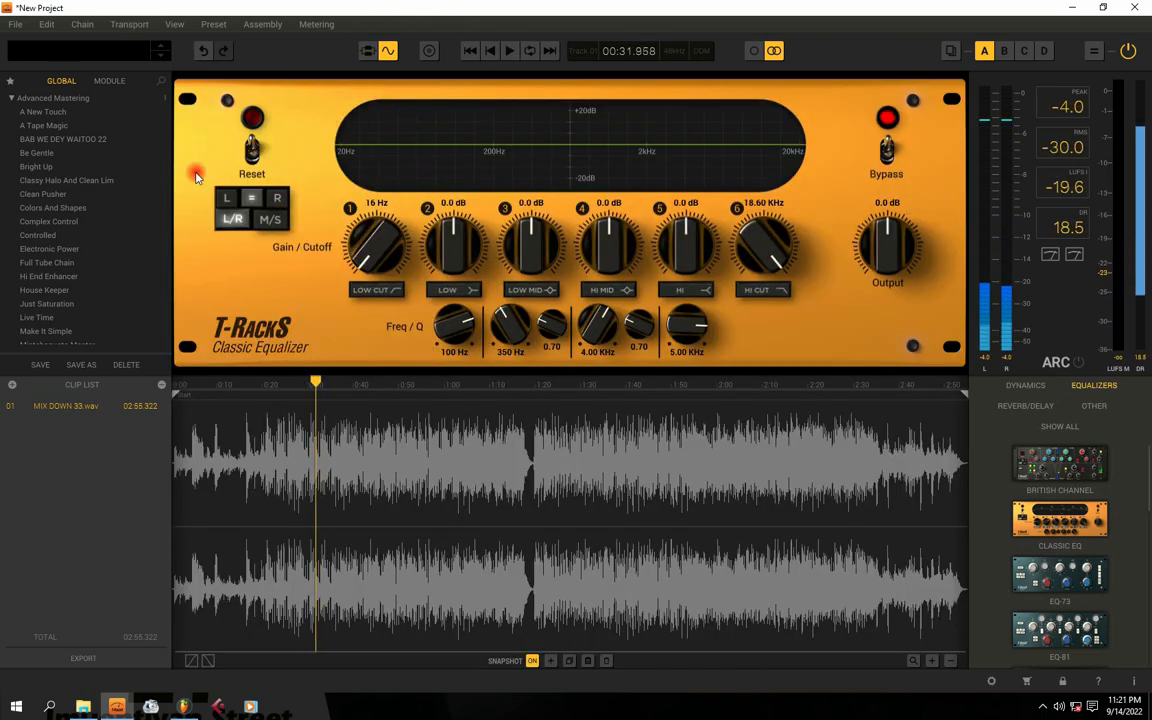
Show the metering window during playback, examine the mix's frequency spectrum and levels, and minimize the window
{"action": "left_click", "coordinate": [174, 24]}
{"action": "mouse_move", "coordinate": [174, 24]}
{"action": "left_click", "coordinate": [185, 64]}
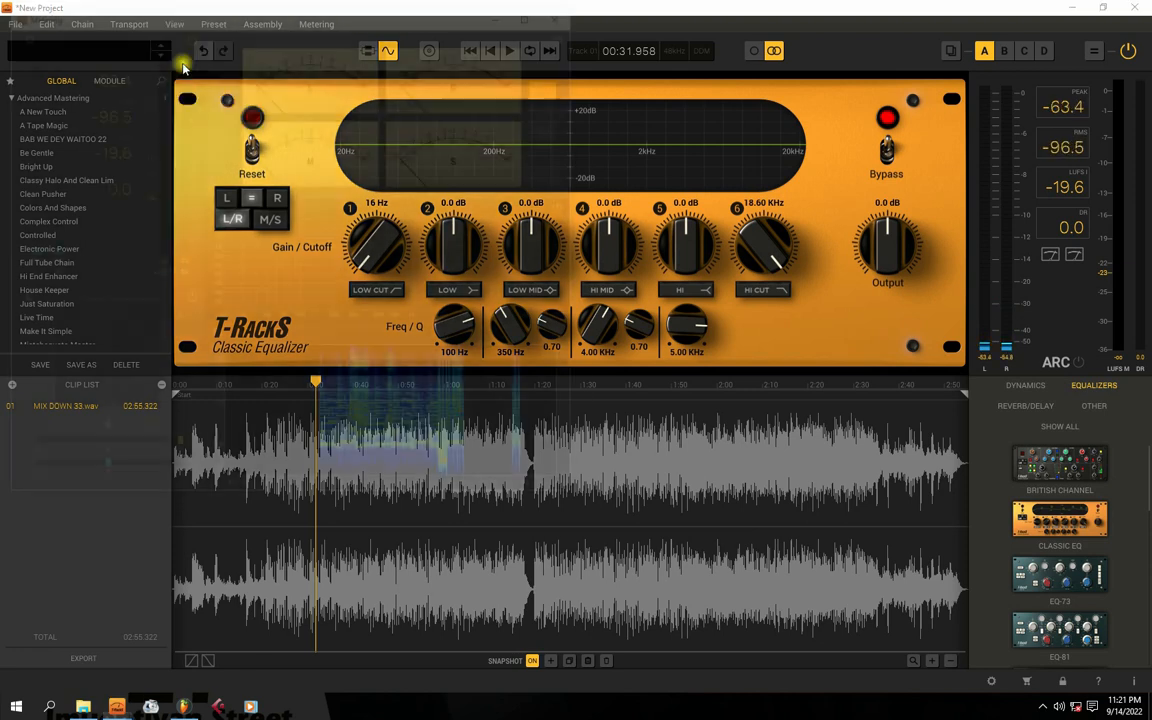
{"action": "key", "text": "space"}
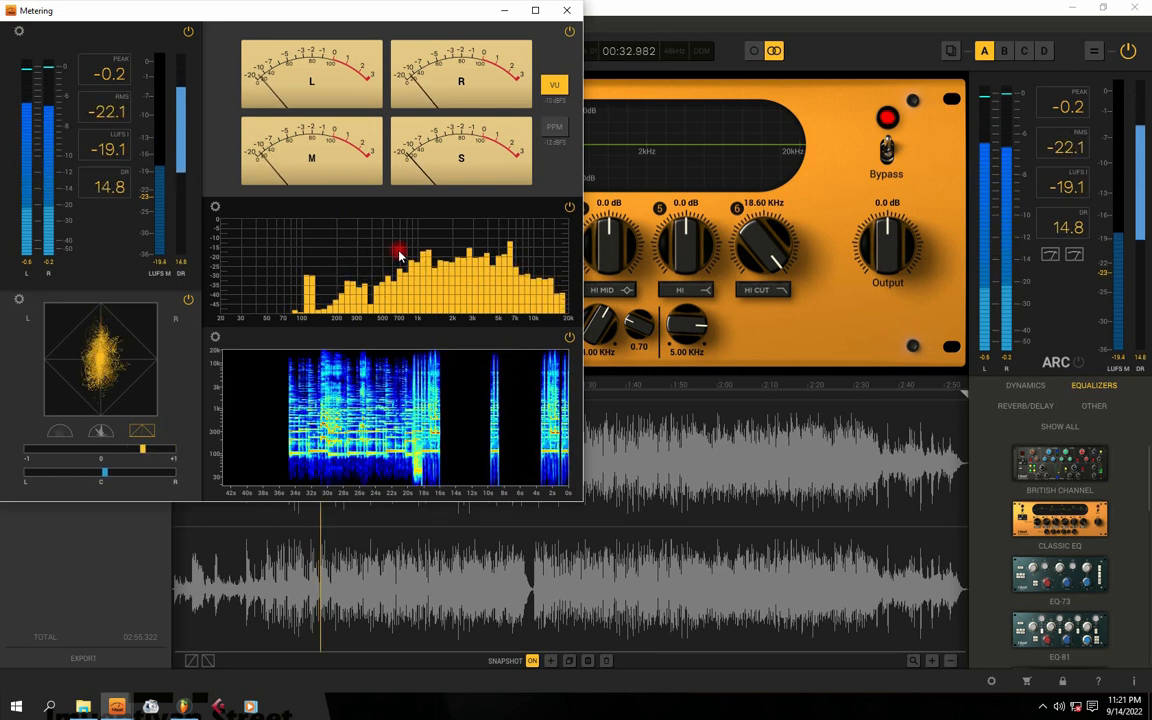
{"action": "left_click", "coordinate": [565, 210]}
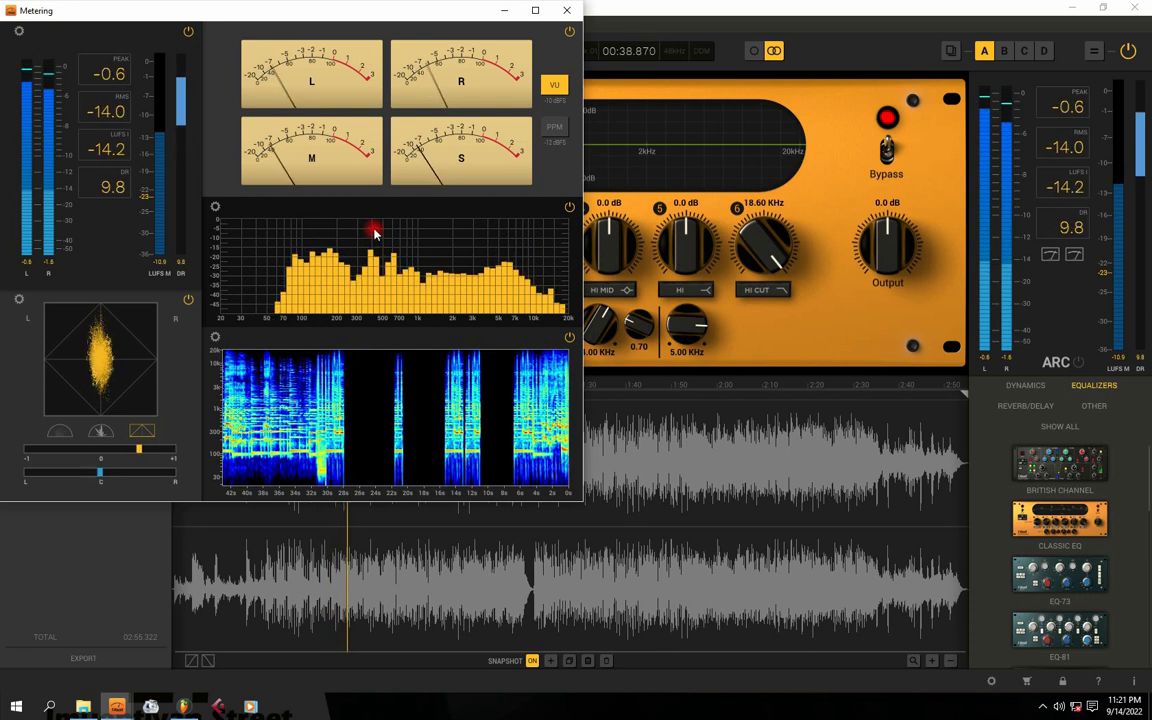
{"action": "left_click_drag", "start_coordinate": [318, 12], "coordinate": [370, 20]}
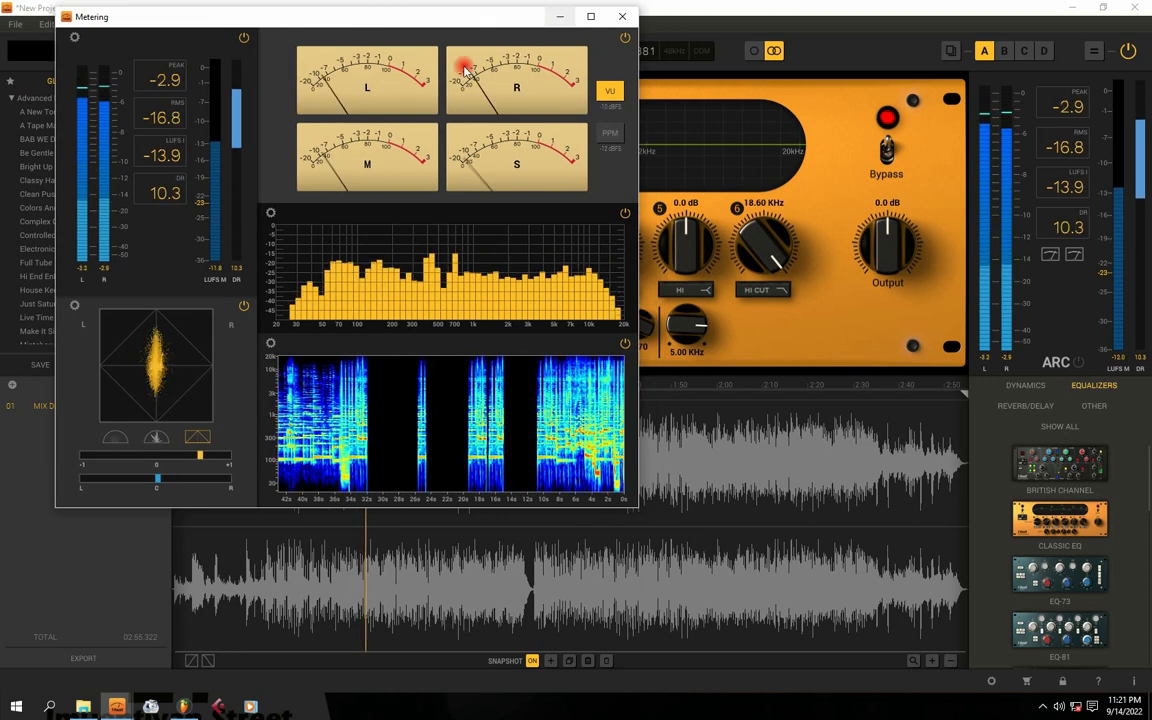
{"action": "left_click", "coordinate": [560, 17]}
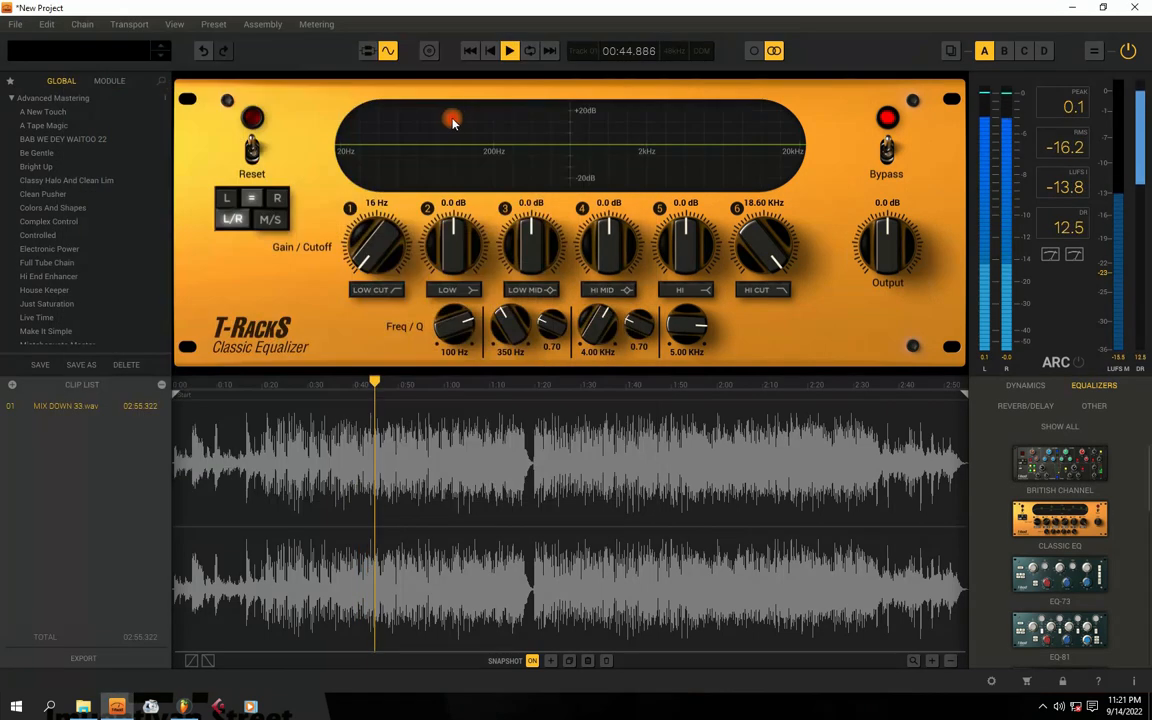
Enable the Classic Equalizer's low cut band, set its cutoff to 43 Hz and play the mix
{"action": "left_click", "coordinate": [380, 292]}
{"action": "left_click_drag", "start_coordinate": [372, 250], "coordinate": [372, 303]}
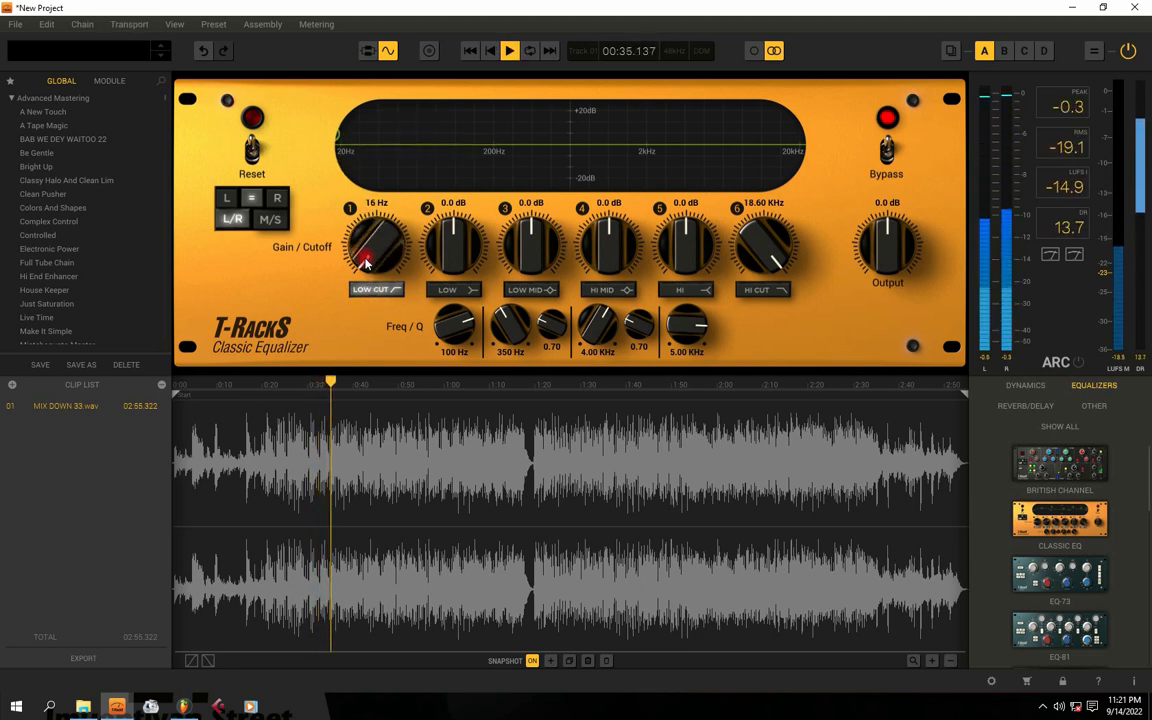
{"action": "left_click_drag", "start_coordinate": [366, 258], "coordinate": [367, 228]}
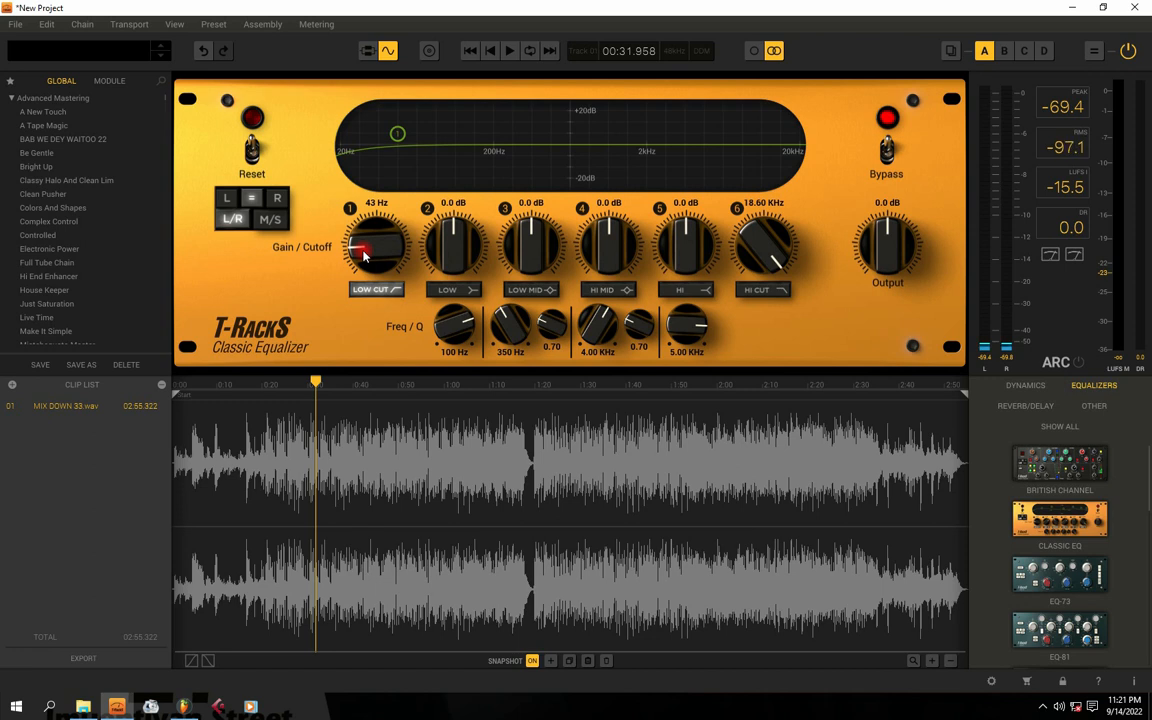
{"action": "key", "text": "space"}
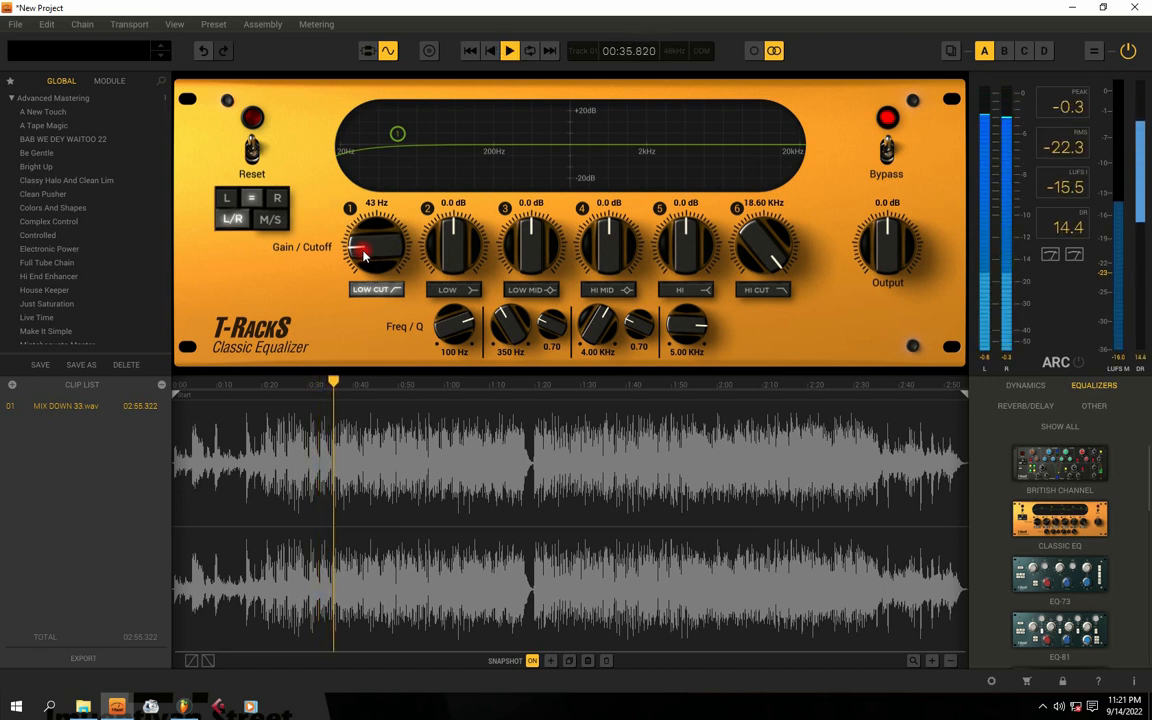
Check the low end of the spectrum in the metering window during playback, then minimize it
{"action": "left_click", "coordinate": [174, 24]}
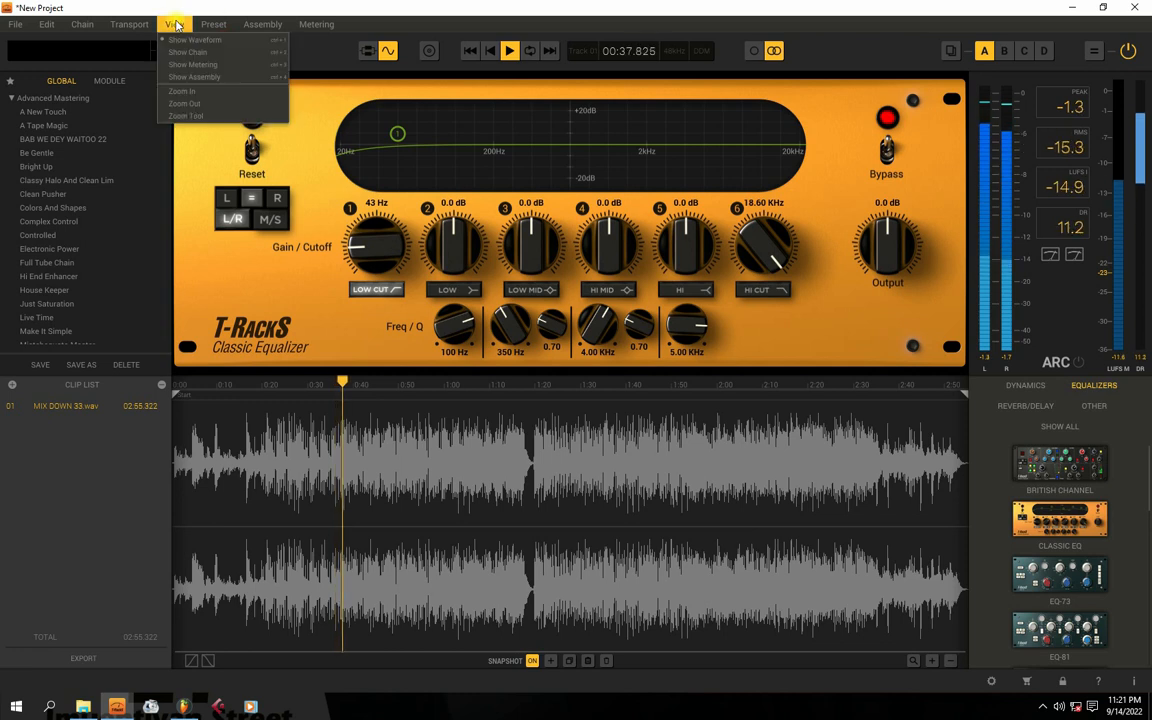
{"action": "left_click", "coordinate": [195, 62]}
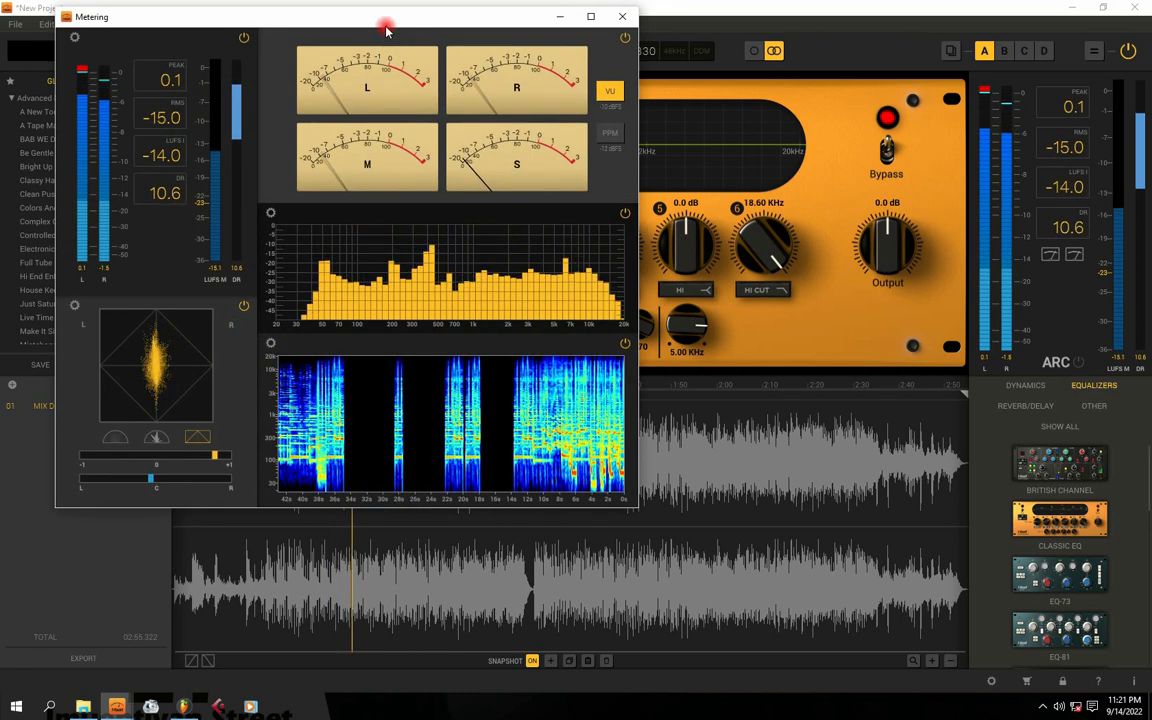
{"action": "left_click", "coordinate": [558, 20]}
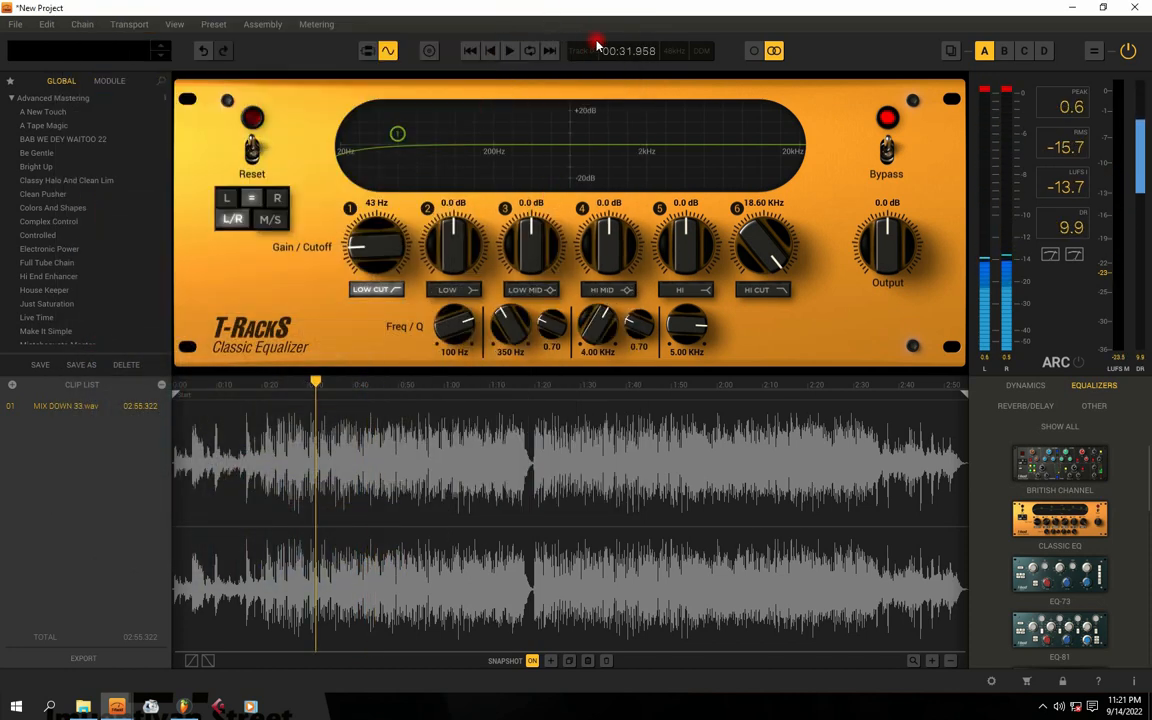
Enable the equalizer's Hi band at 1.0 dB and Hi Mid band at 0.5 dB while auditioning the mix
{"action": "left_click", "coordinate": [681, 289]}
{"action": "left_click_drag", "start_coordinate": [686, 258], "coordinate": [687, 252]}
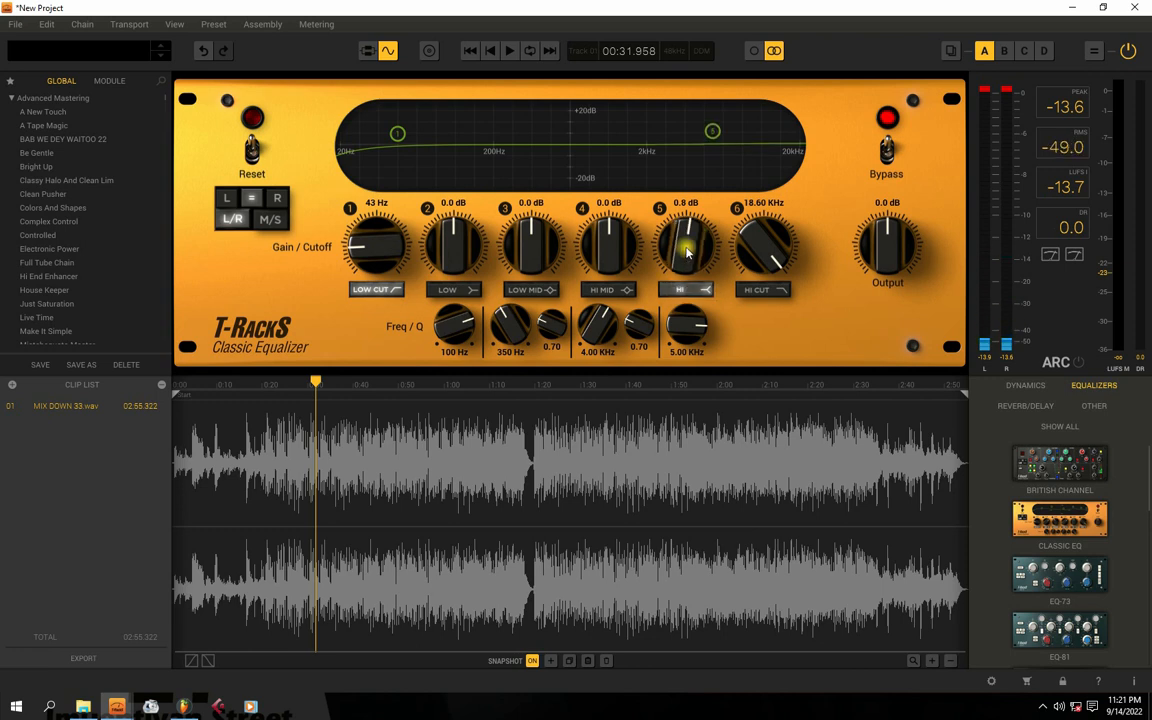
{"action": "left_click", "coordinate": [606, 289]}
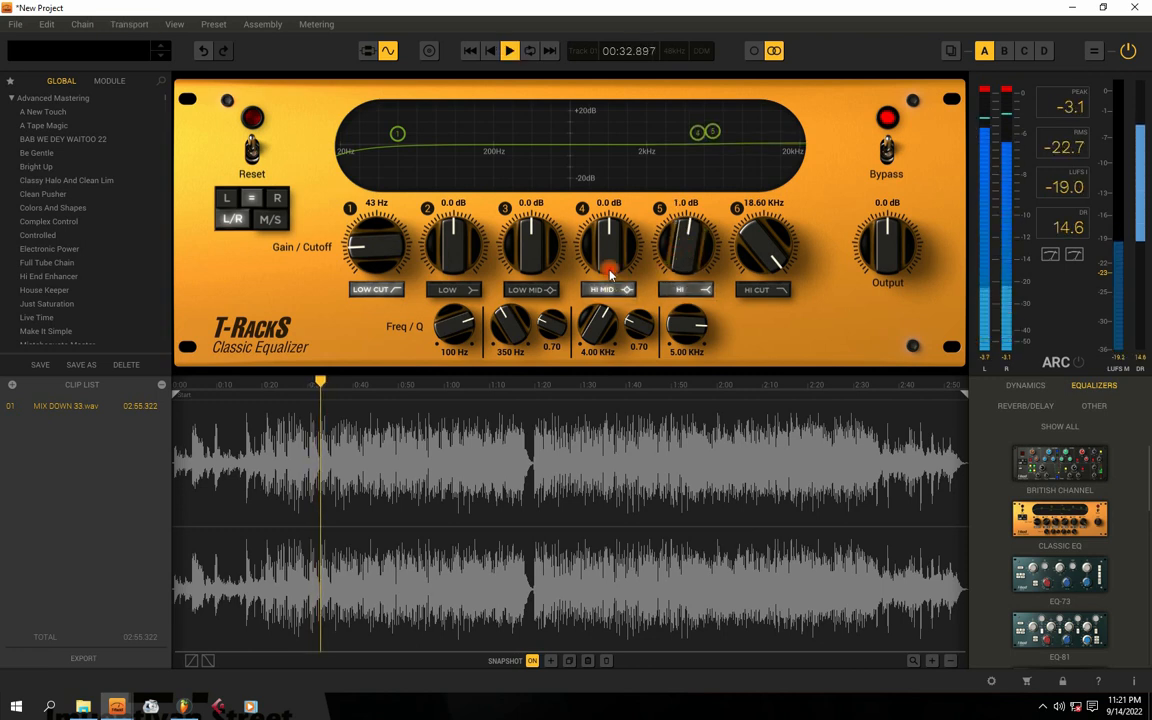
{"action": "left_click_drag", "start_coordinate": [610, 266], "coordinate": [611, 262]}
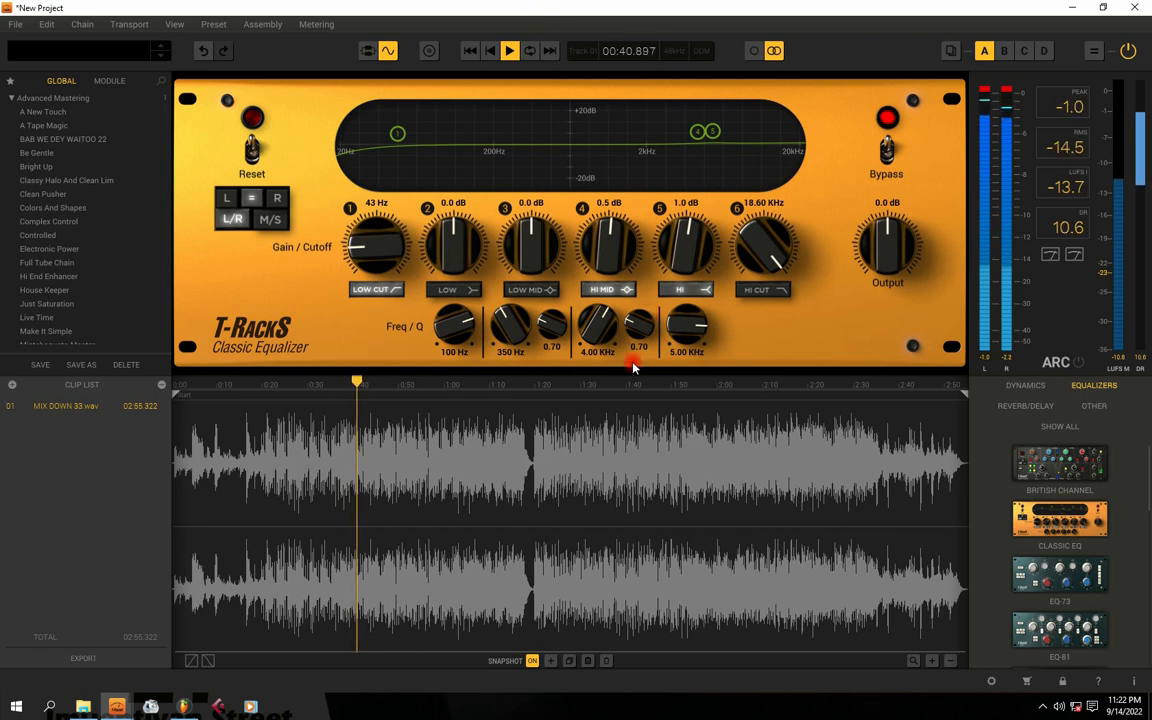
{"action": "key", "text": "space"}
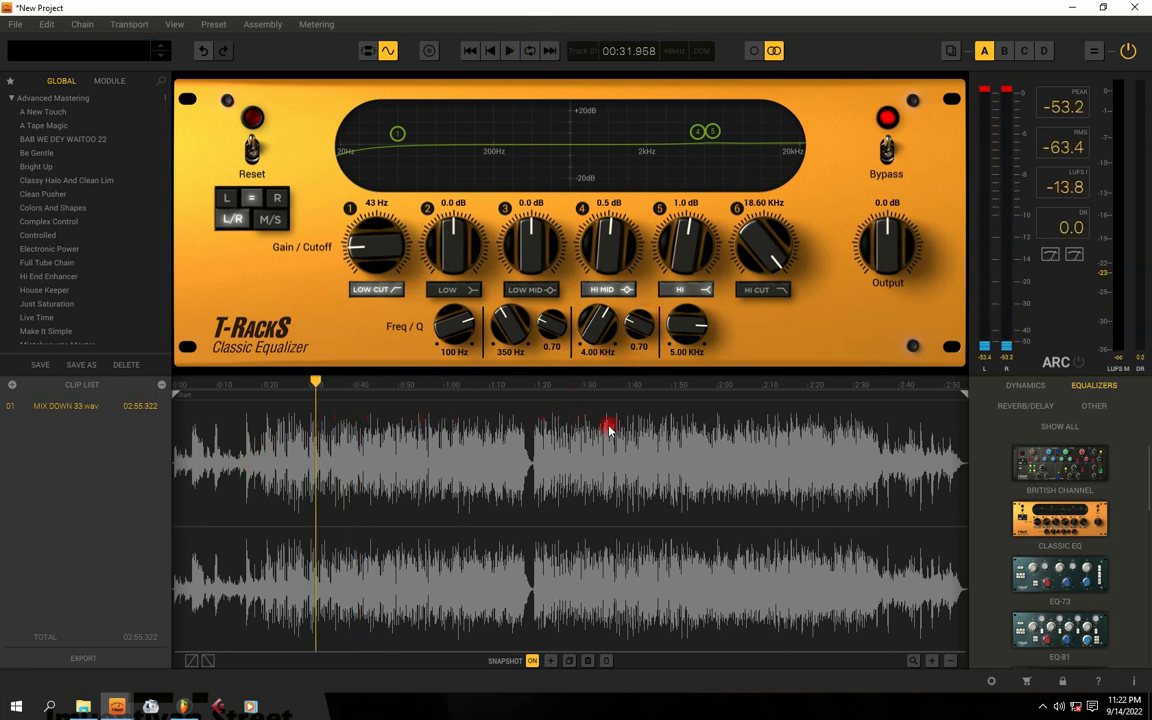
Find the Classic Comp among the dynamics modules, insert it into the chain and briefly audition it
{"action": "left_click", "coordinate": [1028, 387]}
{"action": "scroll", "coordinate": [1070, 465], "scroll_direction": "down", "scroll_amount": 2}
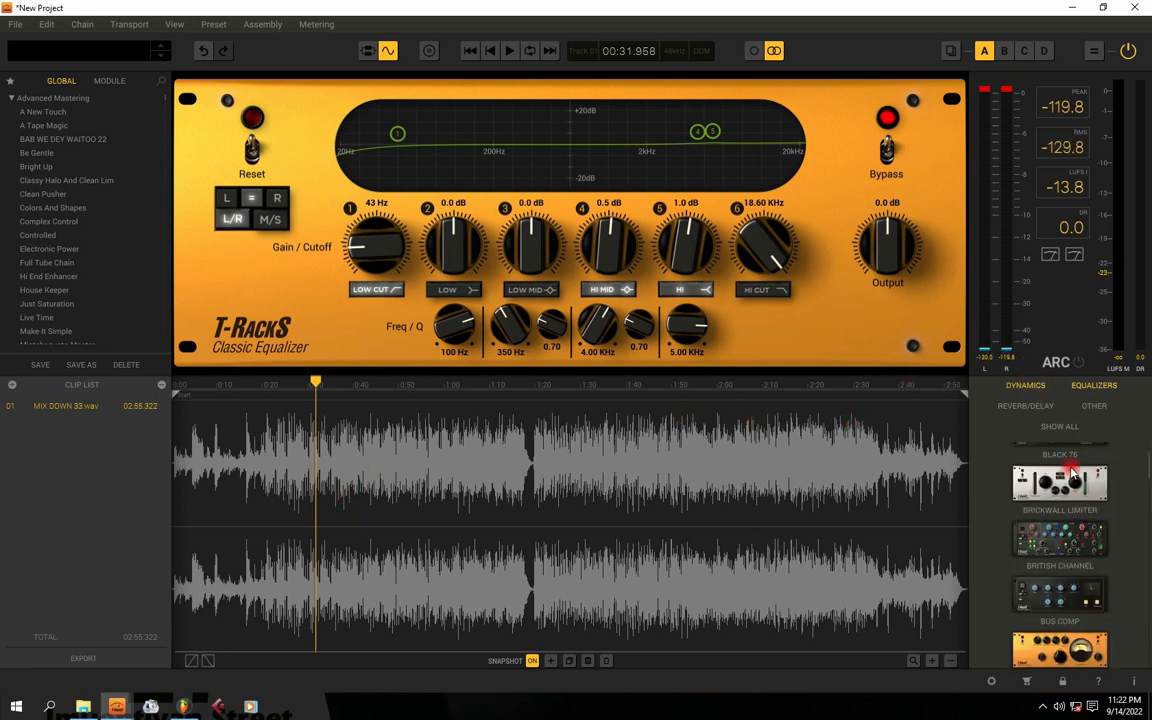
{"action": "scroll", "coordinate": [1095, 487], "scroll_direction": "down", "scroll_amount": 2}
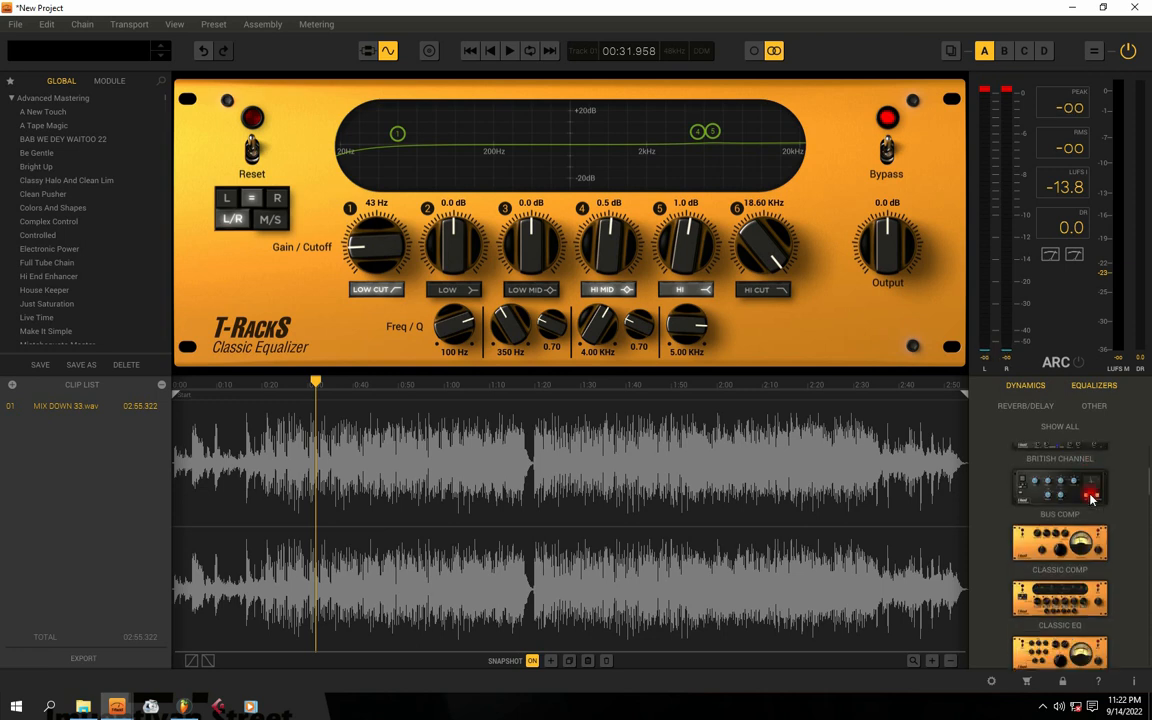
{"action": "scroll", "coordinate": [1091, 497], "scroll_direction": "down", "scroll_amount": 6}
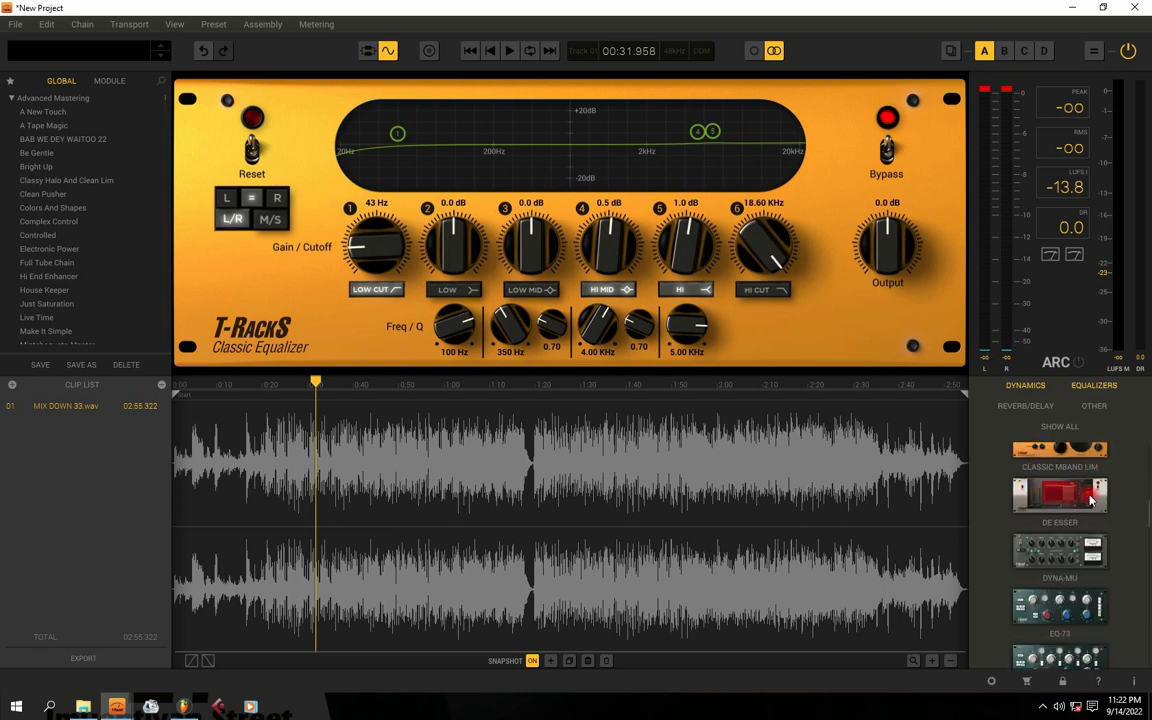
{"action": "scroll", "coordinate": [1091, 497], "scroll_direction": "down", "scroll_amount": 5}
{"action": "scroll", "coordinate": [1091, 499], "scroll_direction": "up", "scroll_amount": 2}
{"action": "scroll", "coordinate": [1091, 499], "scroll_direction": "up", "scroll_amount": 8}
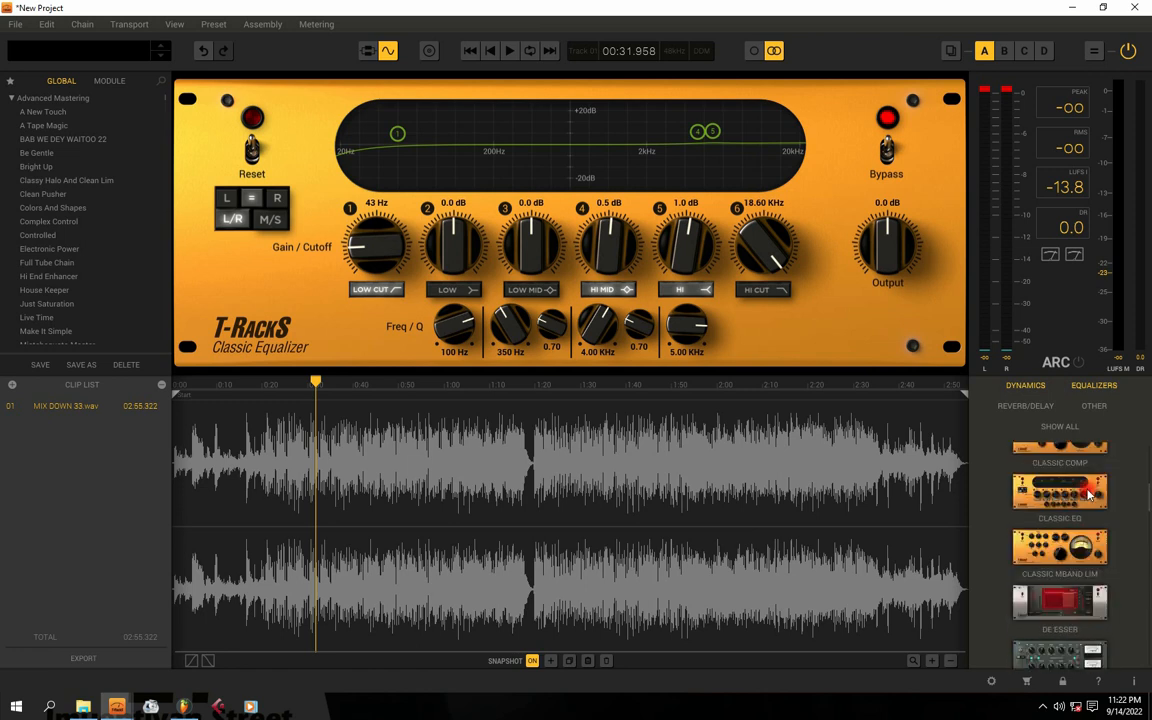
{"action": "left_click_drag", "start_coordinate": [1072, 515], "coordinate": [548, 522]}
{"action": "key", "text": "space"}
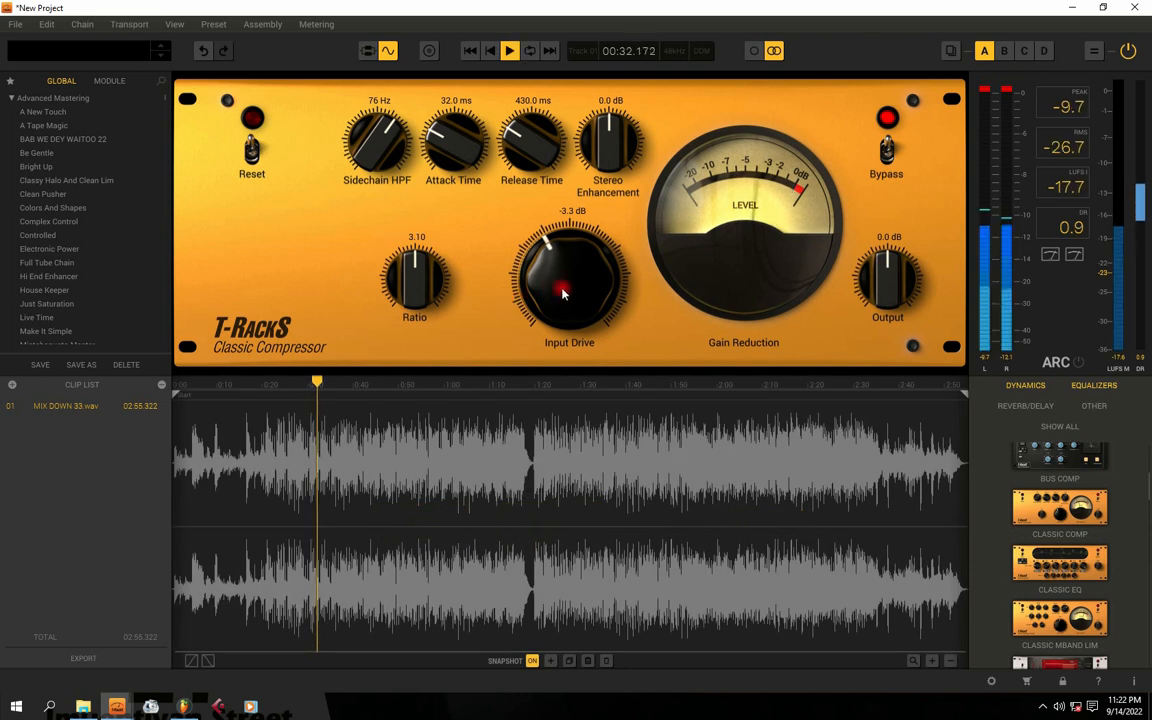
{"action": "key", "text": "space"}
Lower the Classic Compressor's output to -9.2 dB and audition the compression from the playback start point
{"action": "left_click_drag", "start_coordinate": [892, 259], "coordinate": [889, 322]}
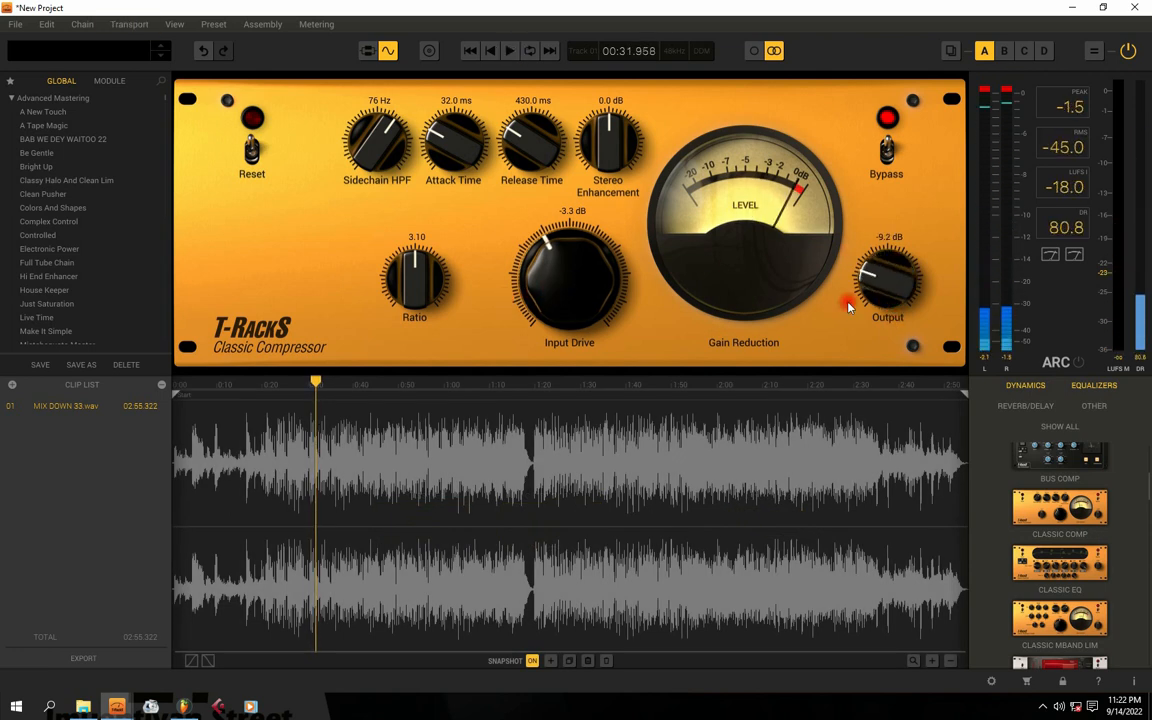
{"action": "key", "text": "space"}
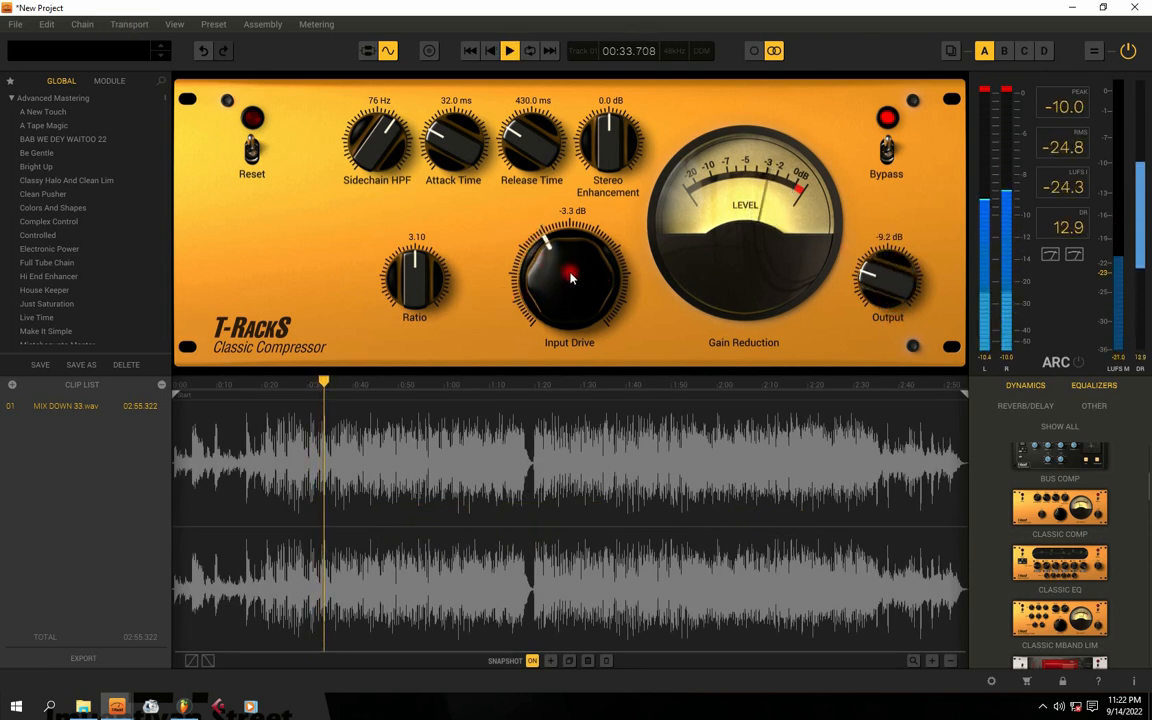
{"action": "key", "text": "space"}
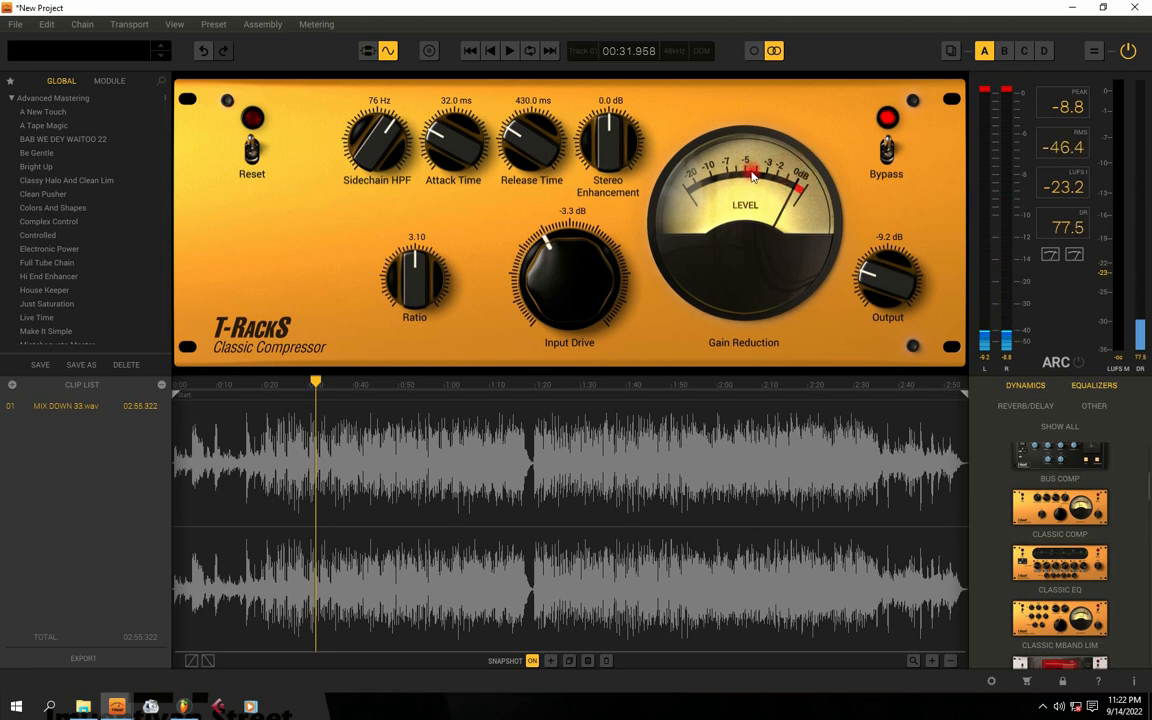
{"action": "key", "text": "space"}
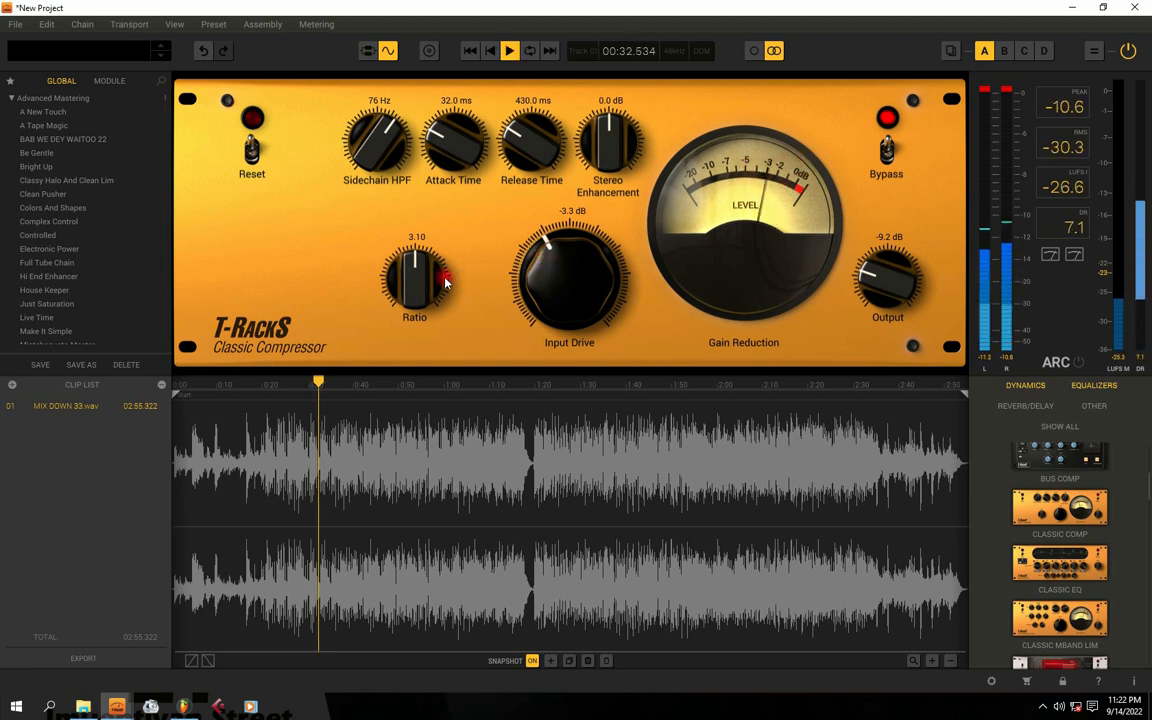
Set the compressor's input drive to -0.1 dB, output to -9.9 dB and ratio to 2.56
{"action": "left_click_drag", "start_coordinate": [565, 290], "coordinate": [559, 261]}
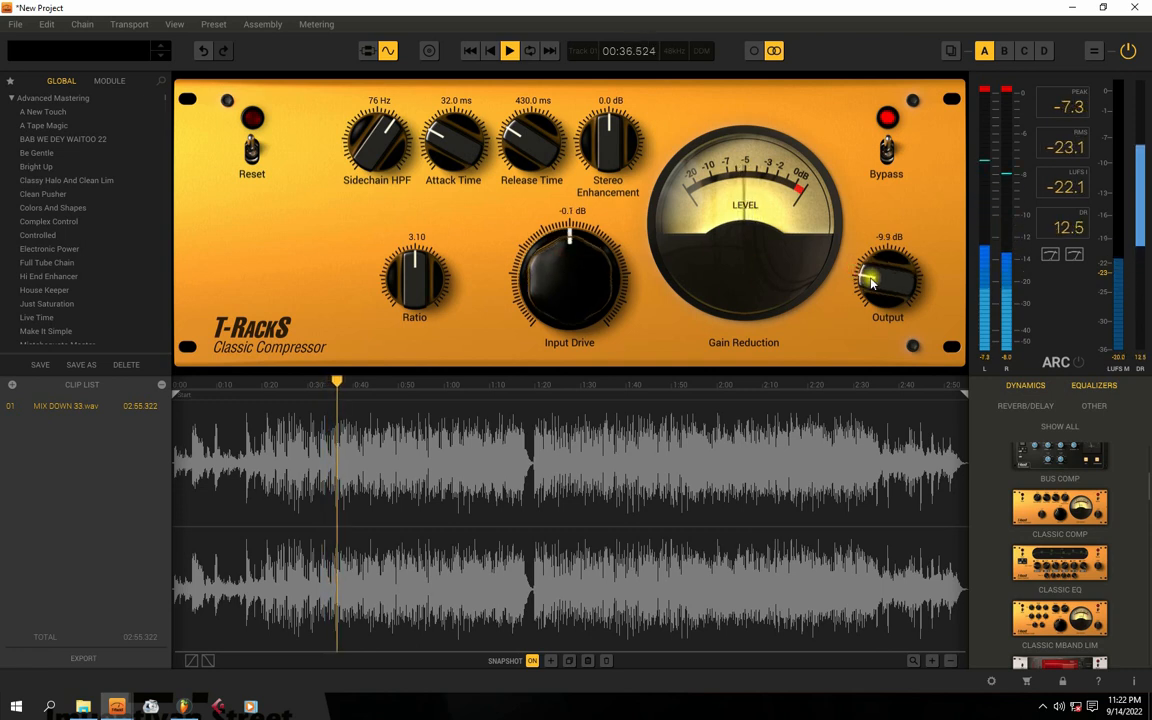
{"action": "left_click_drag", "start_coordinate": [417, 278], "coordinate": [412, 276]}
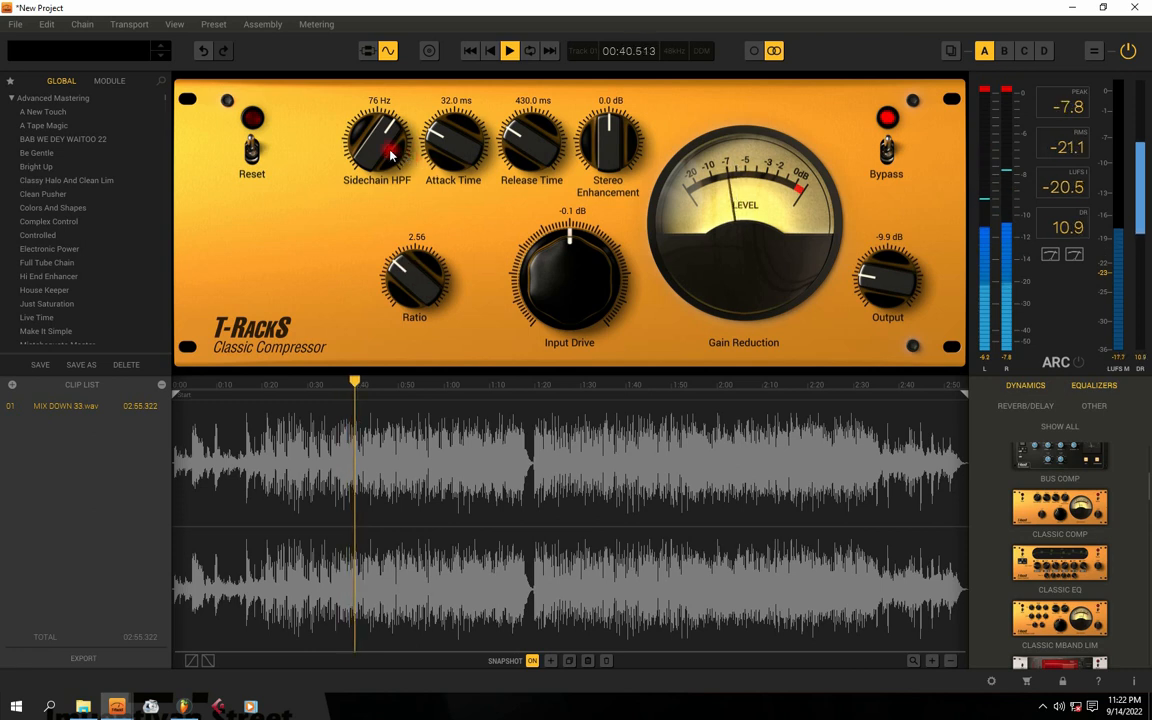
Set the compressor's sidechain HPF to 116 Hz and input drive to 1.0 dB while auditioning the mix
{"action": "left_click_drag", "start_coordinate": [383, 132], "coordinate": [381, 117]}
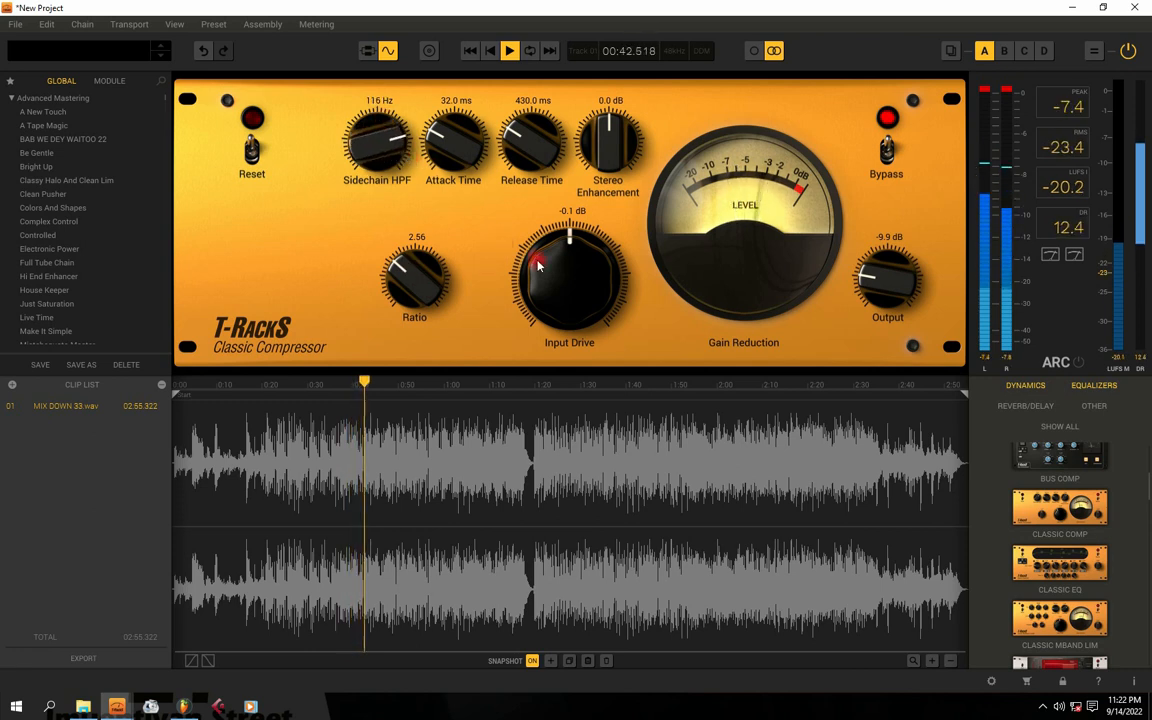
{"action": "key", "text": "space"}
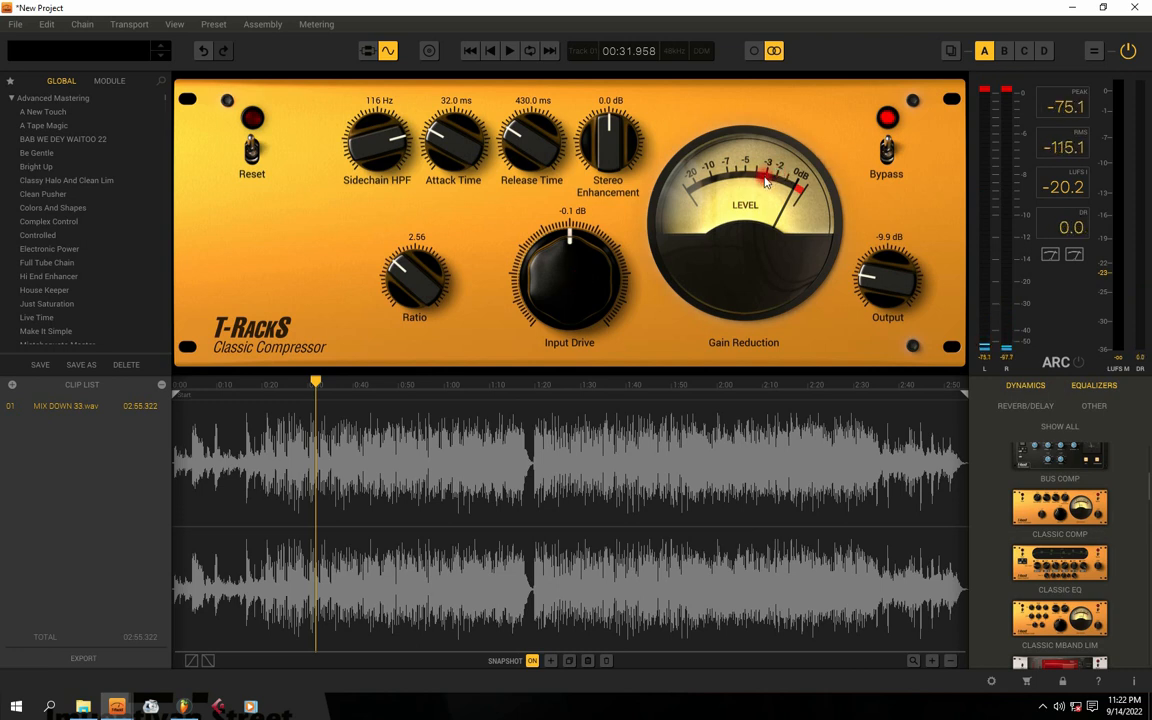
{"action": "key", "text": "space"}
{"action": "left_click_drag", "start_coordinate": [578, 297], "coordinate": [563, 282]}
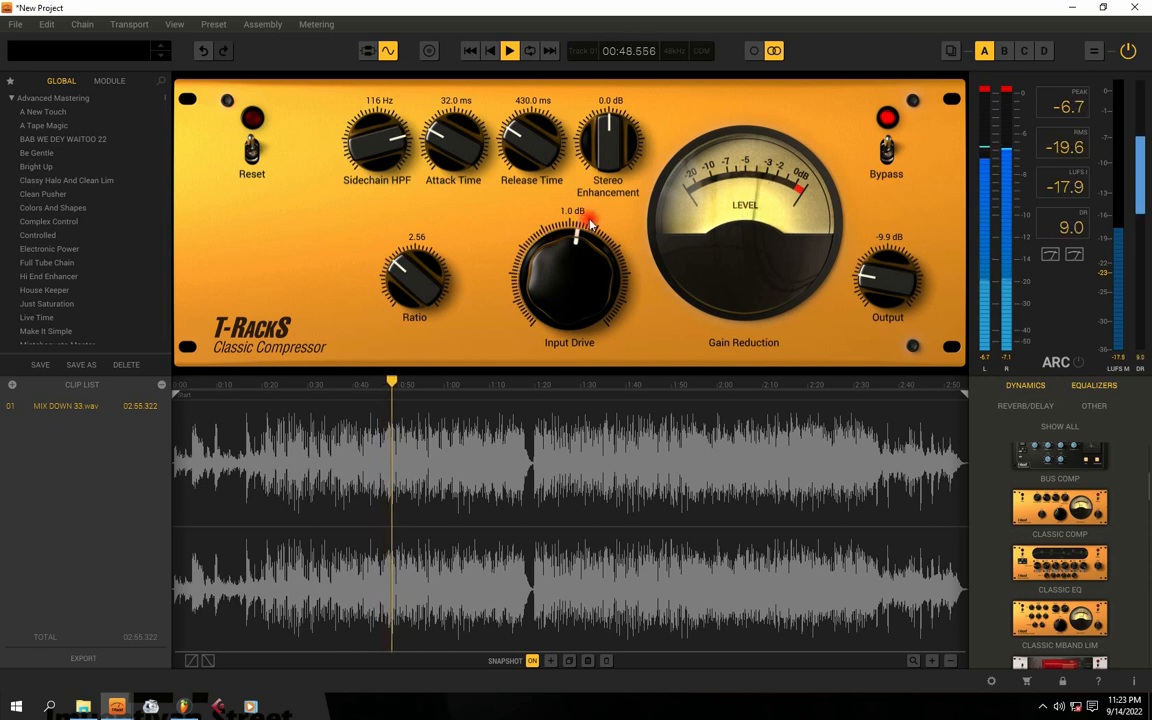
Raise the compressor's input drive to 2.8 dB and lower its output to -11.1 dB, auditioning between the changes
{"action": "key", "text": "space"}
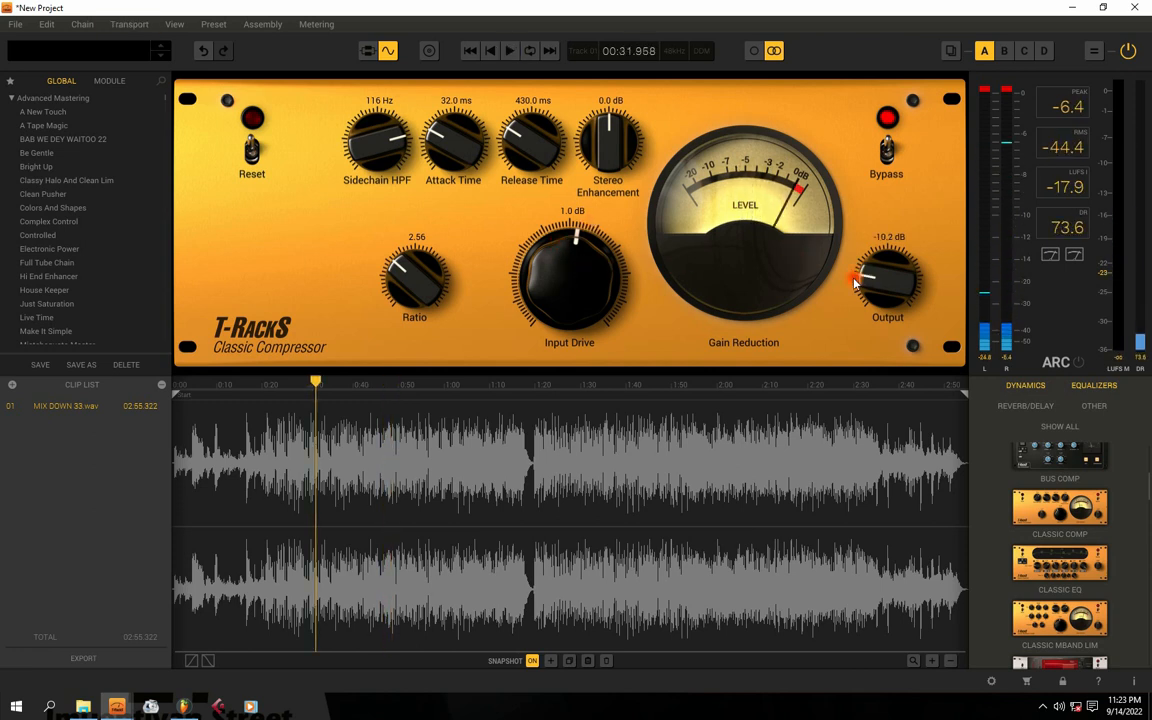
{"action": "key", "text": "space"}
{"action": "left_click", "coordinate": [582, 271]}
{"action": "left_click_drag", "start_coordinate": [582, 271], "coordinate": [582, 262]}
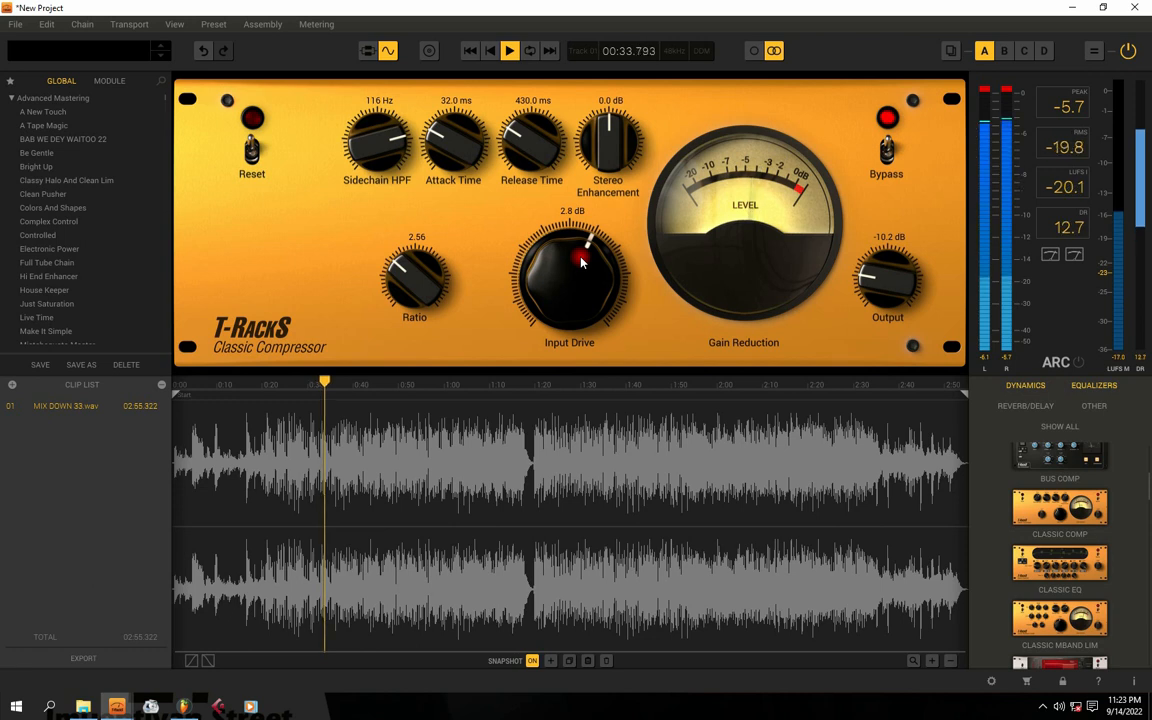
{"action": "key", "text": "space"}
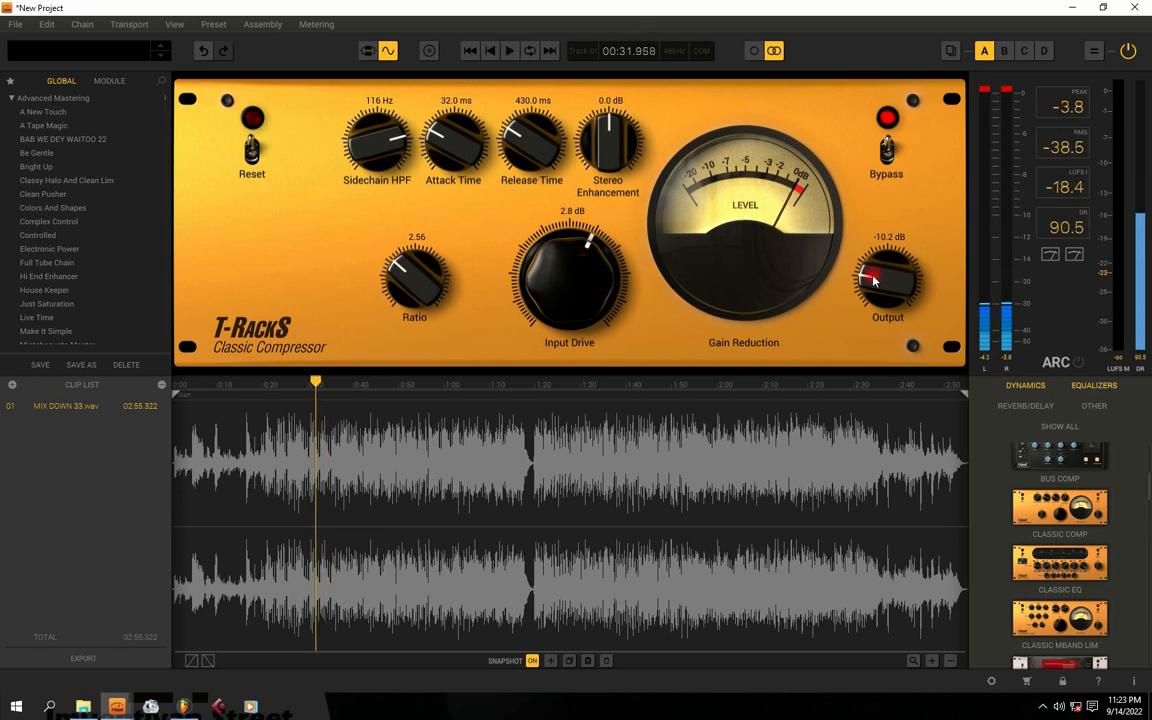
{"action": "left_click_drag", "start_coordinate": [873, 283], "coordinate": [875, 292]}
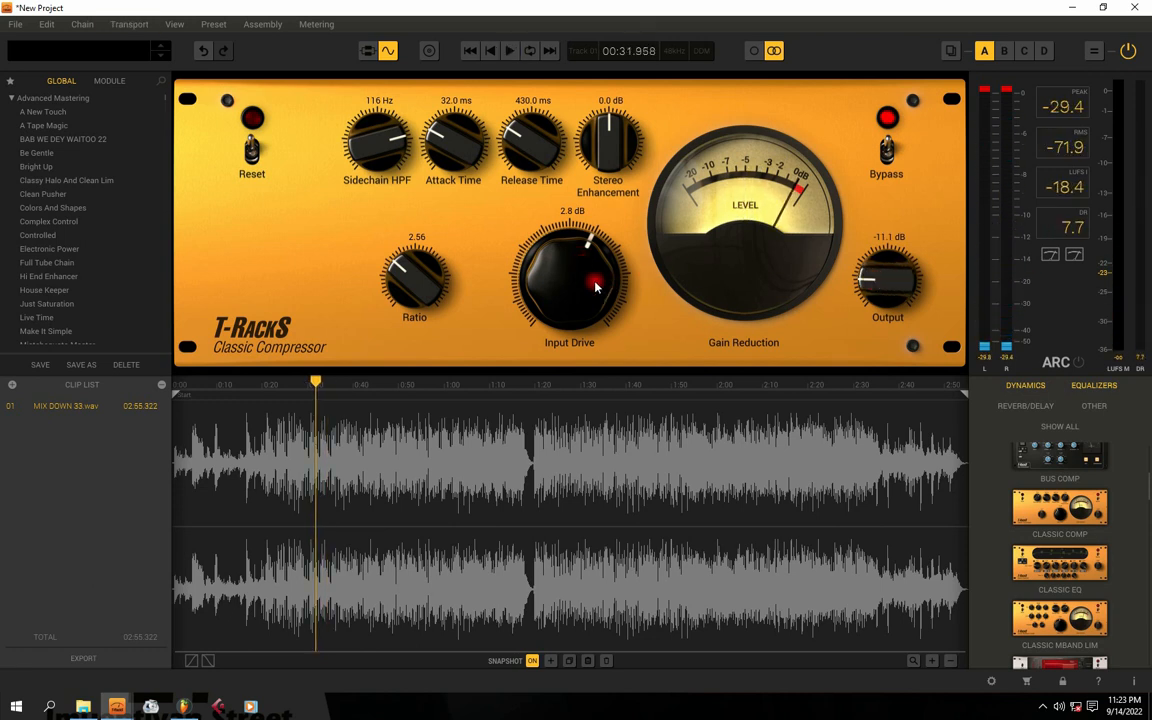
Set the compressor's input drive to 3.2 dB, ratio to 2.51 and attack time to 34.0 ms during playback
{"action": "key", "text": "space"}
{"action": "left_click_drag", "start_coordinate": [581, 286], "coordinate": [583, 281]}
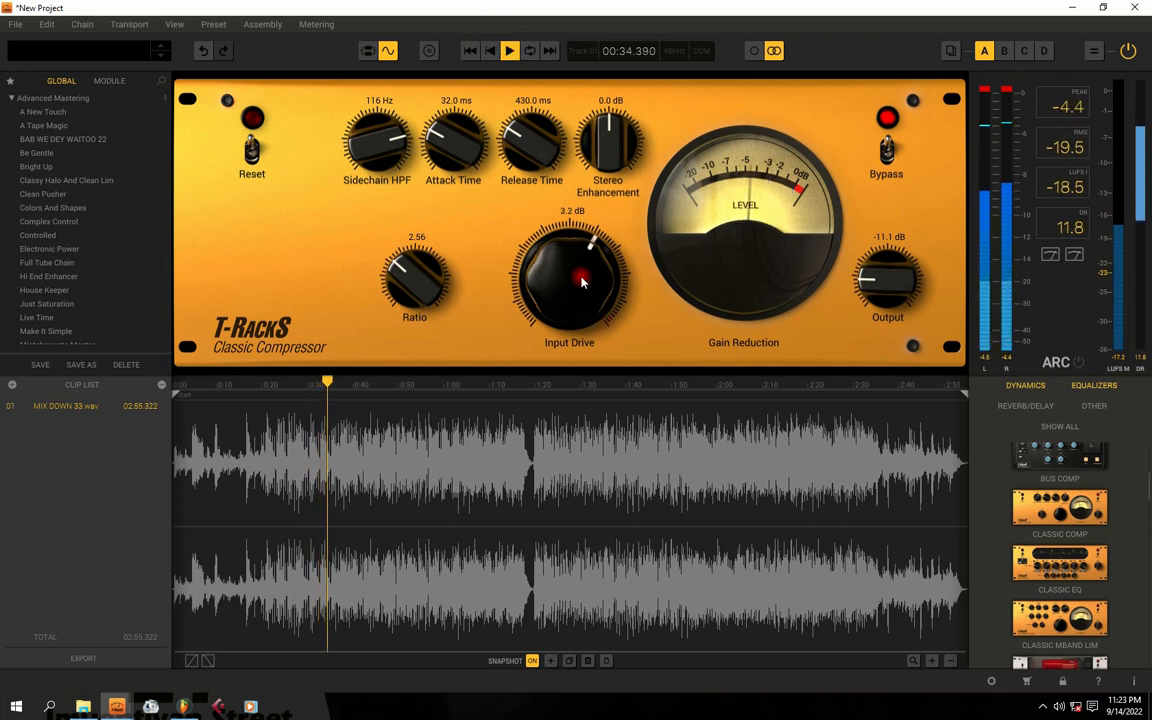
{"action": "left_click_drag", "start_coordinate": [420, 282], "coordinate": [422, 286]}
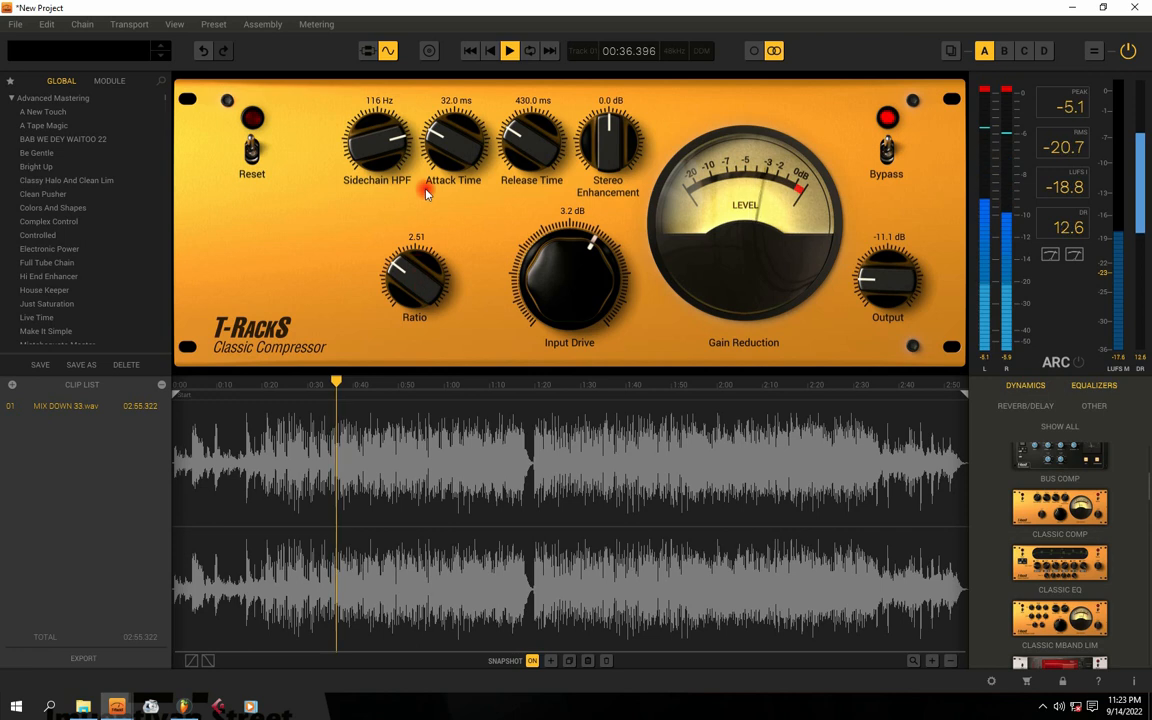
{"action": "left_click_drag", "start_coordinate": [439, 145], "coordinate": [465, 177]}
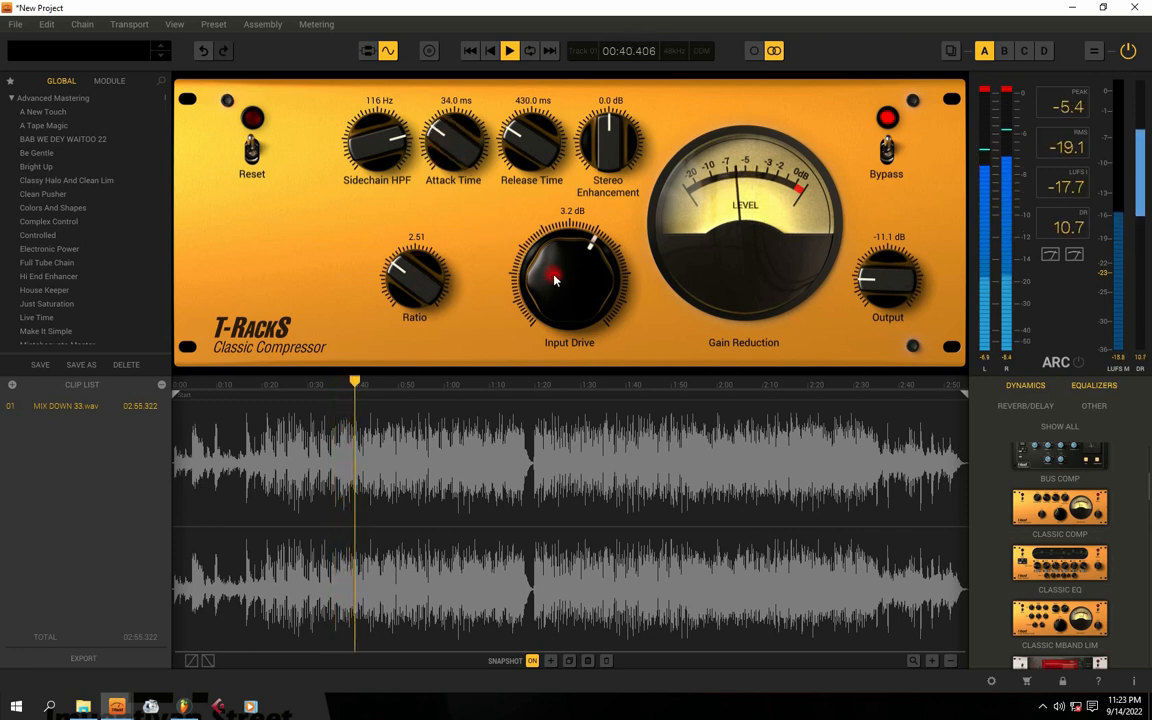
{"action": "key", "text": "space"}
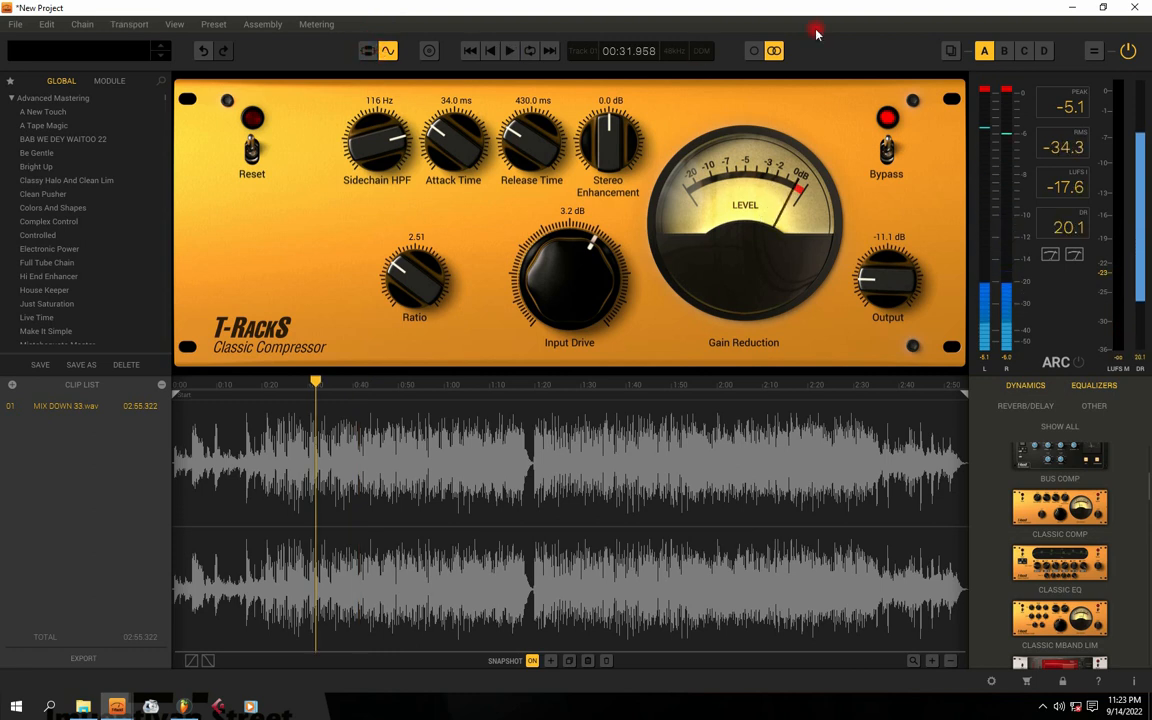
Show the processing chain and compare the playing mix with the Classic Comp bypassed and active
{"action": "left_click", "coordinate": [372, 52]}
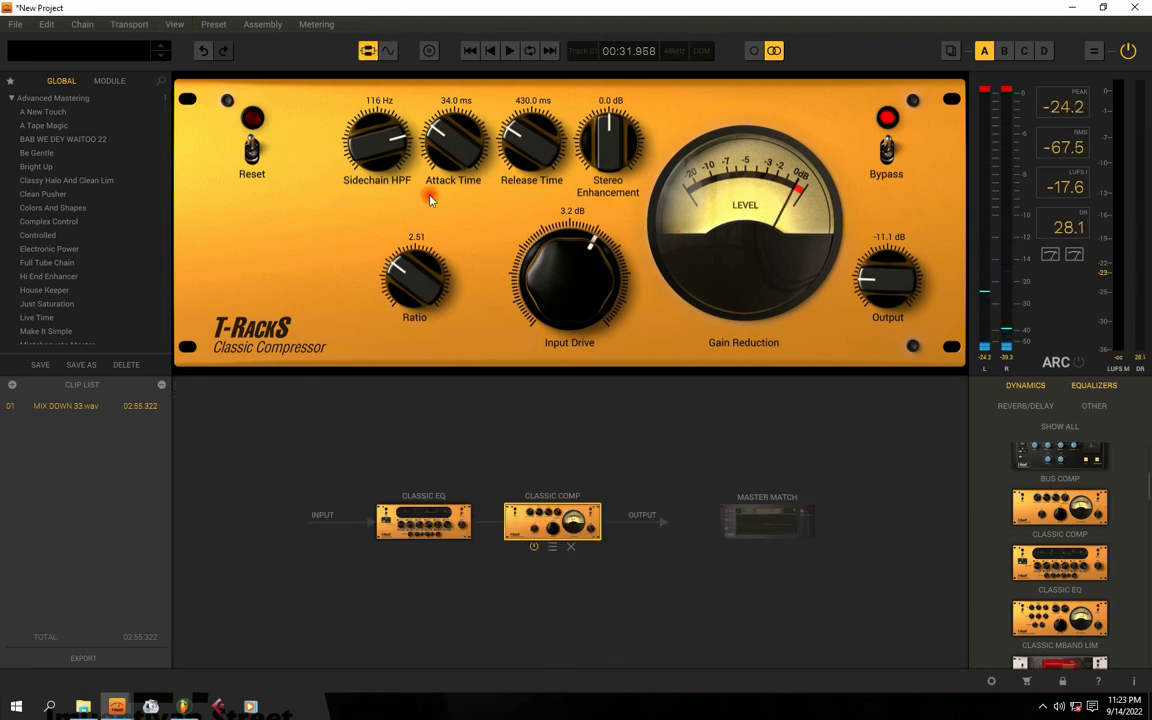
{"action": "key", "text": "space"}
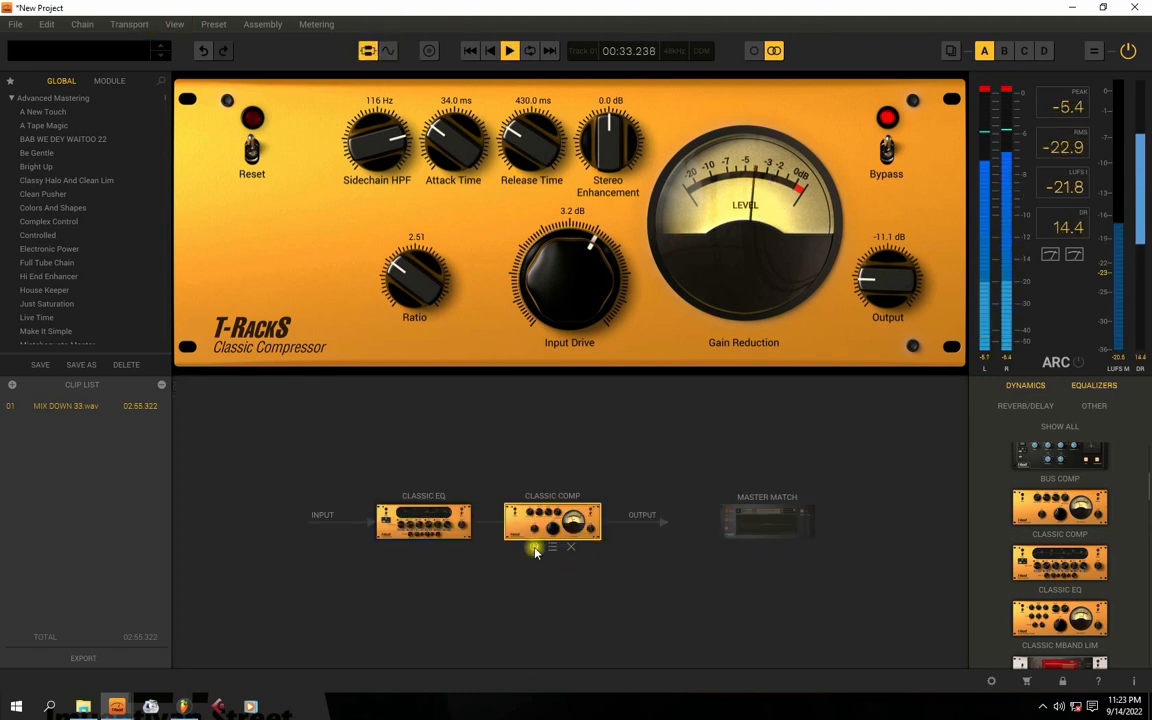
{"action": "left_click", "coordinate": [535, 549]}
{"action": "left_click", "coordinate": [535, 549]}
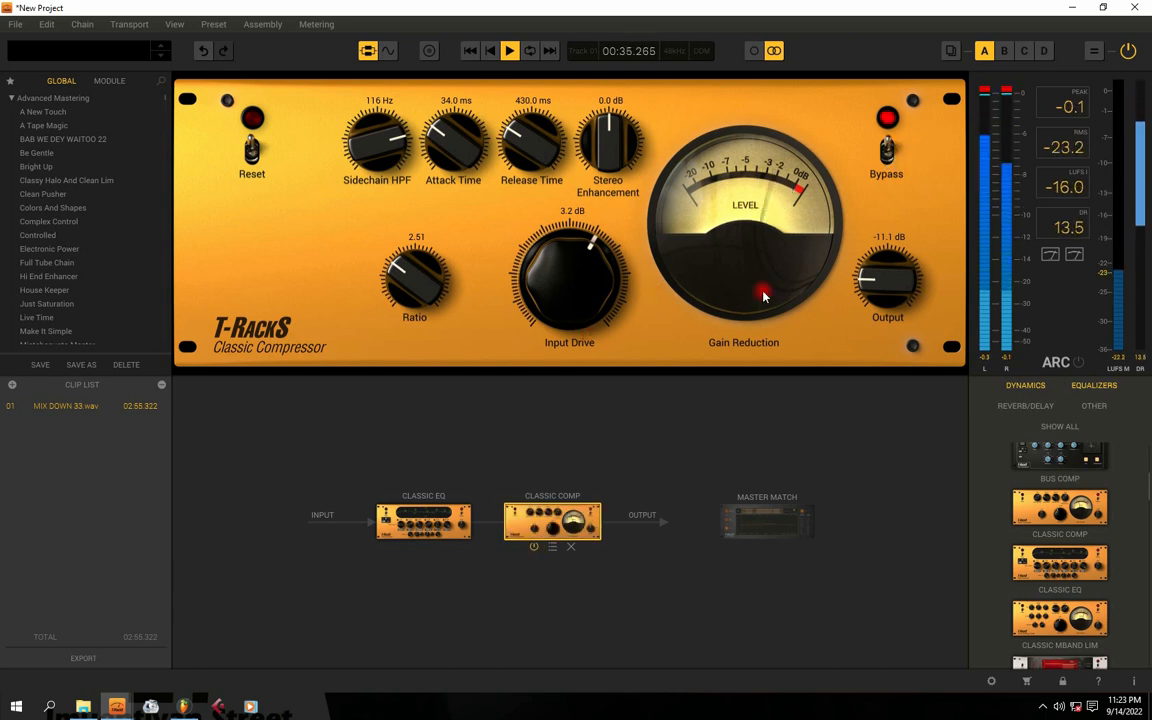
Set the compressor's input drive to 2.8 dB and output to -8.2 dB while comparing the level against bypass
{"action": "left_click_drag", "start_coordinate": [588, 297], "coordinate": [587, 302]}
{"action": "left_click", "coordinate": [533, 546]}
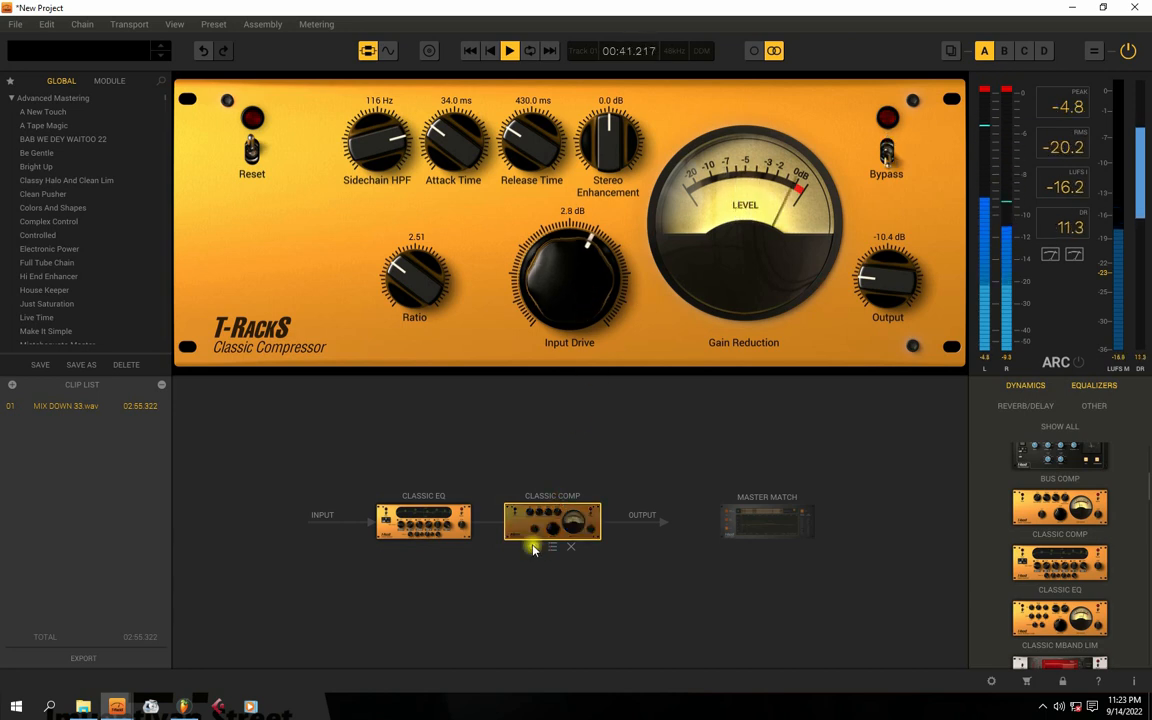
{"action": "left_click", "coordinate": [533, 546]}
{"action": "left_click_drag", "start_coordinate": [888, 276], "coordinate": [882, 266]}
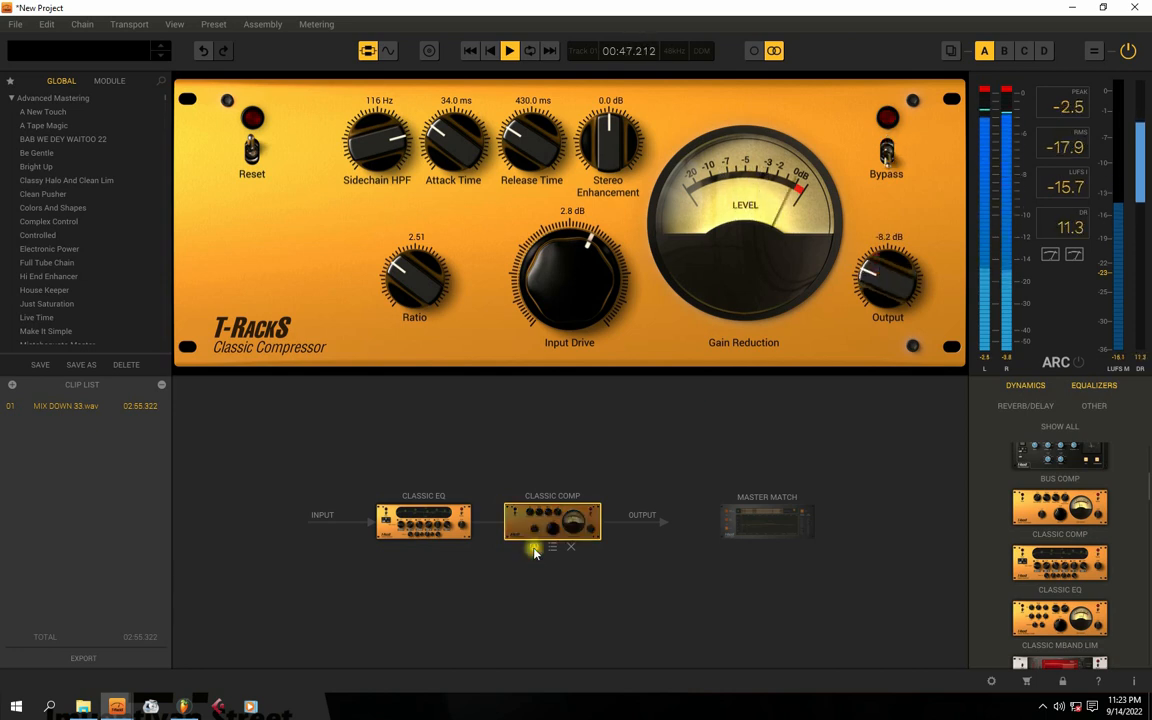
{"action": "key", "text": "space"}
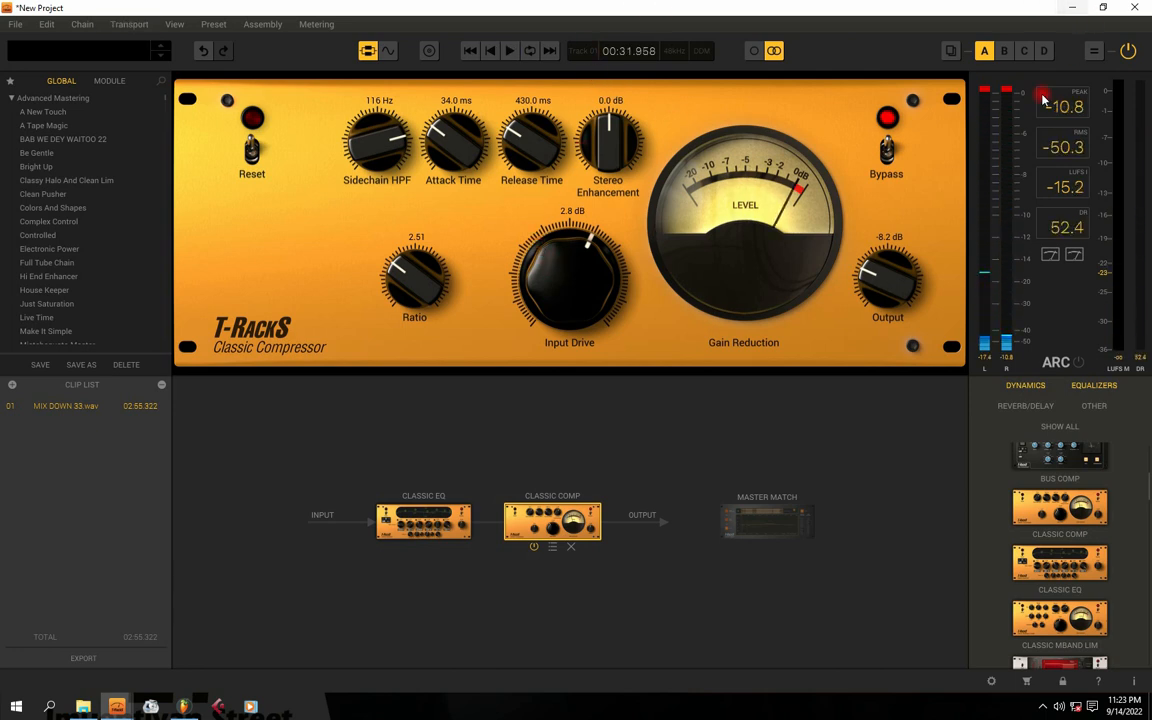
Find Saturator X in the module library, including the Other category, and insert it after the Classic Comp
{"action": "scroll", "coordinate": [1040, 510], "scroll_direction": "down", "scroll_amount": 8}
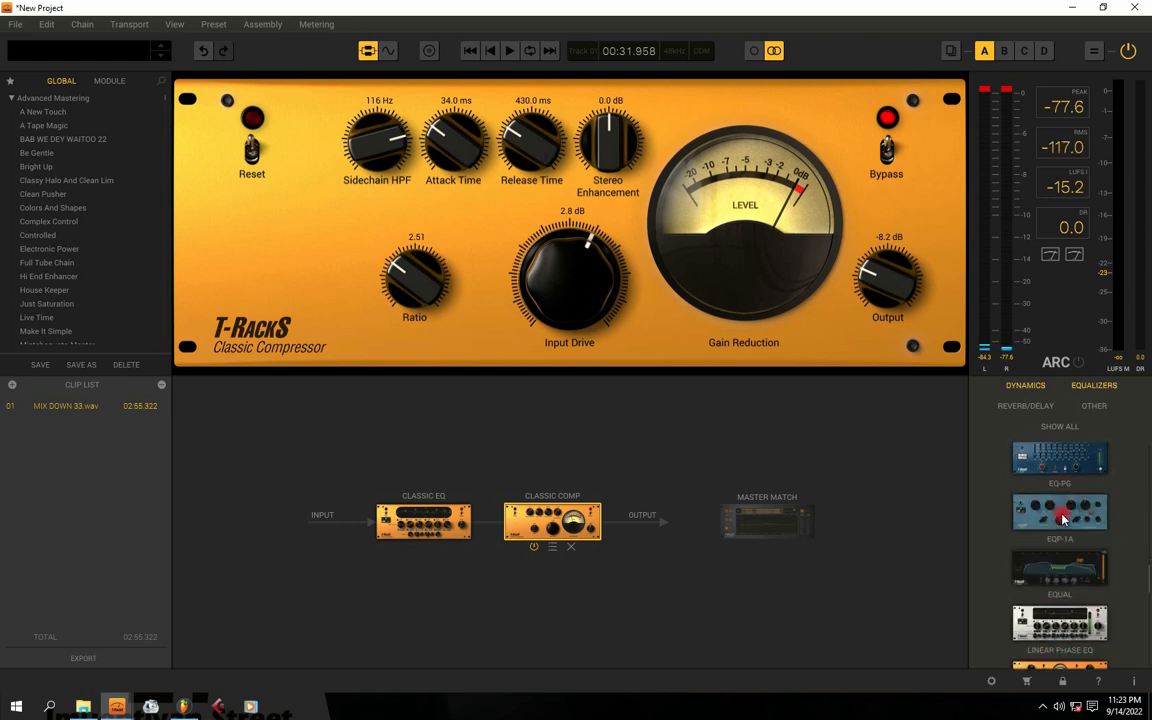
{"action": "scroll", "coordinate": [1063, 520], "scroll_direction": "down", "scroll_amount": 10}
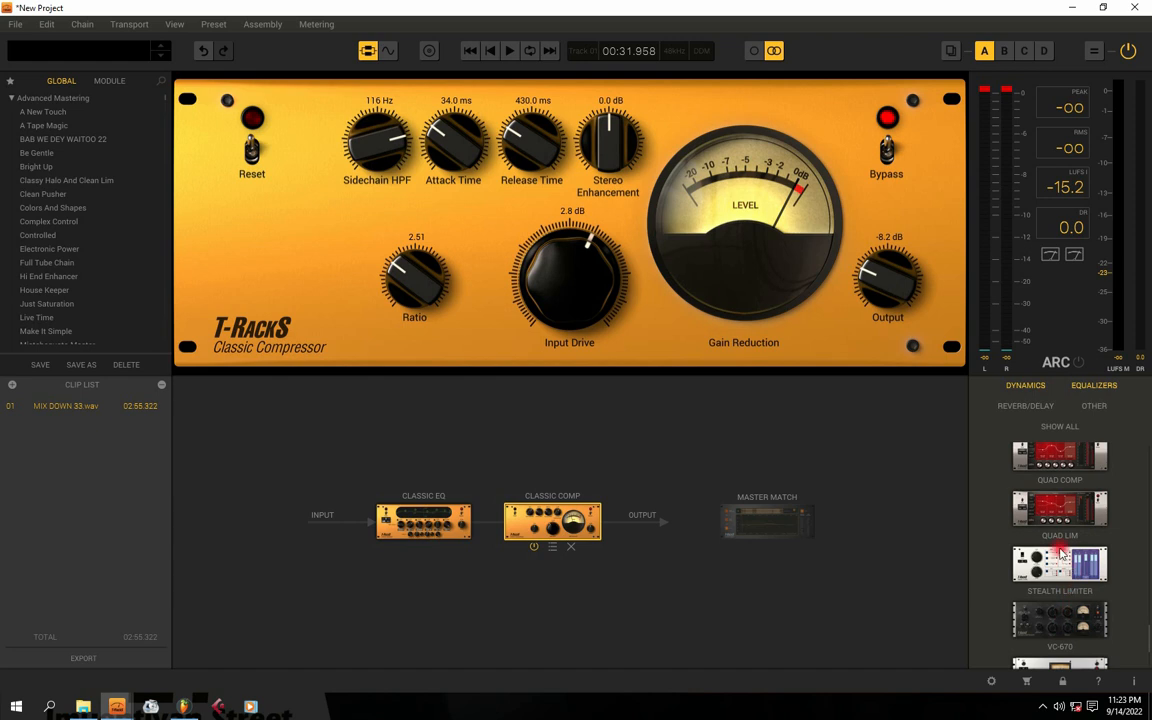
{"action": "scroll", "coordinate": [1067, 566], "scroll_direction": "up", "scroll_amount": 11}
{"action": "scroll", "coordinate": [1057, 513], "scroll_direction": "up", "scroll_amount": 7}
{"action": "left_click", "coordinate": [1092, 407]}
{"action": "scroll", "coordinate": [1068, 510], "scroll_direction": "down", "scroll_amount": 5}
{"action": "scroll", "coordinate": [1068, 512], "scroll_direction": "down", "scroll_amount": 5}
{"action": "scroll", "coordinate": [1068, 510], "scroll_direction": "down", "scroll_amount": 5}
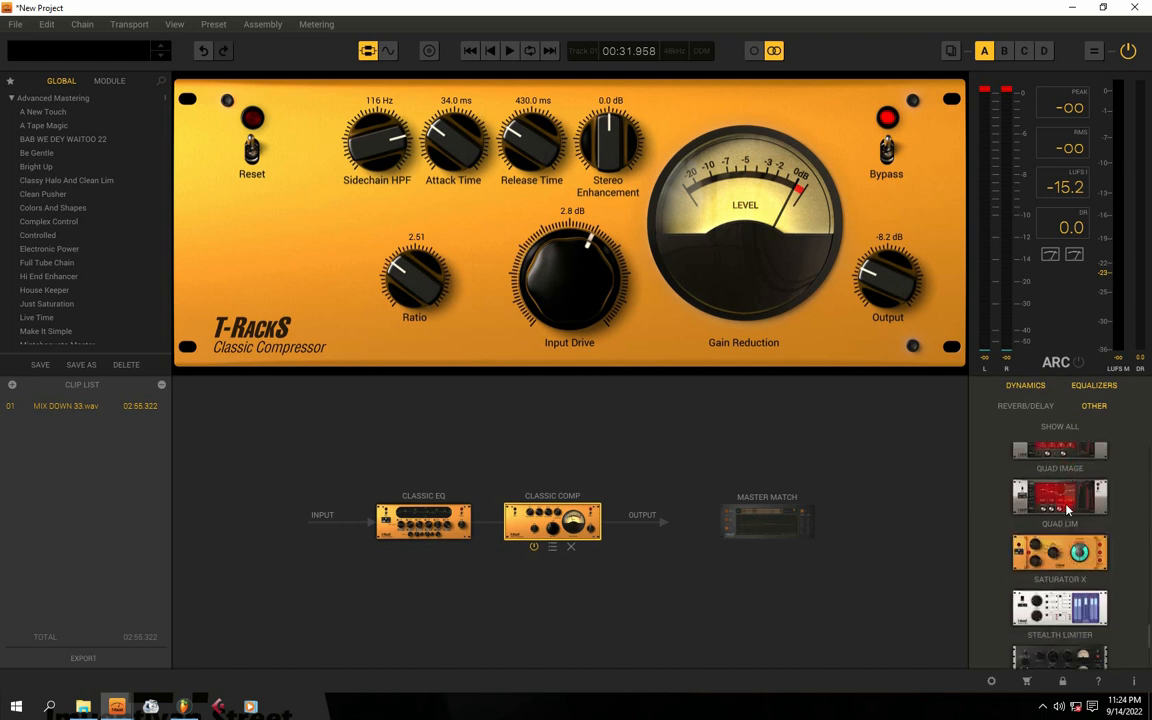
{"action": "left_click_drag", "start_coordinate": [1060, 552], "coordinate": [665, 528]}
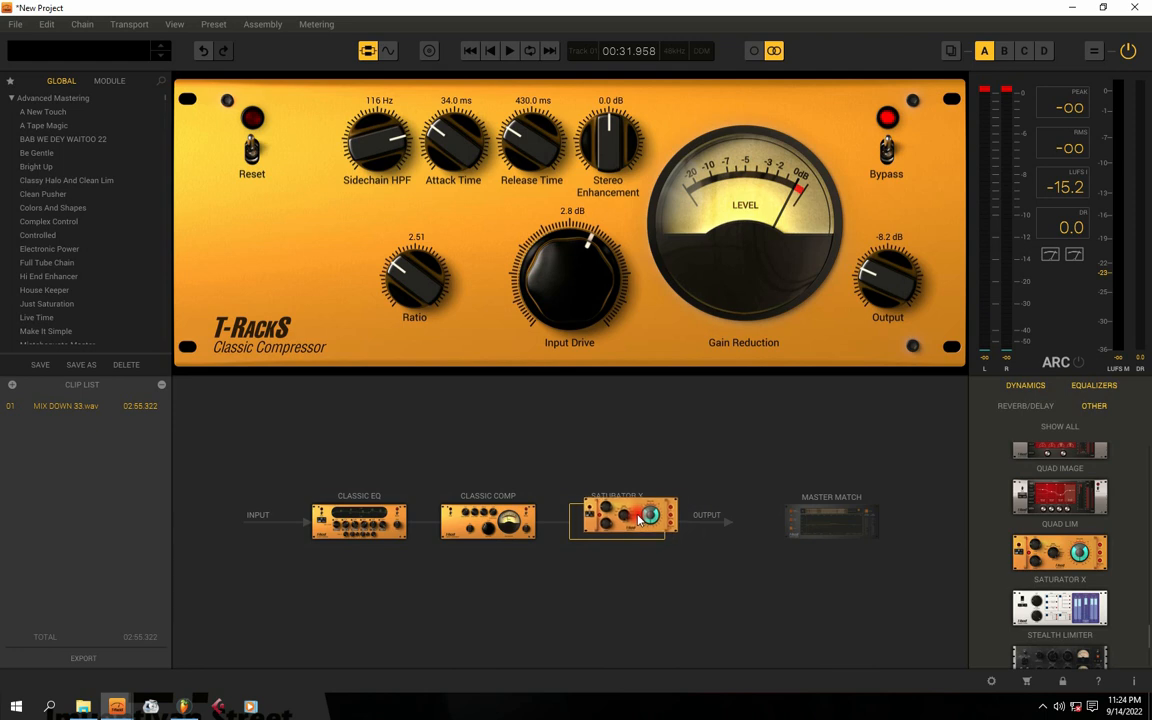
Audition the mix with Saturator X active and bypassed
{"action": "key", "text": "space"}
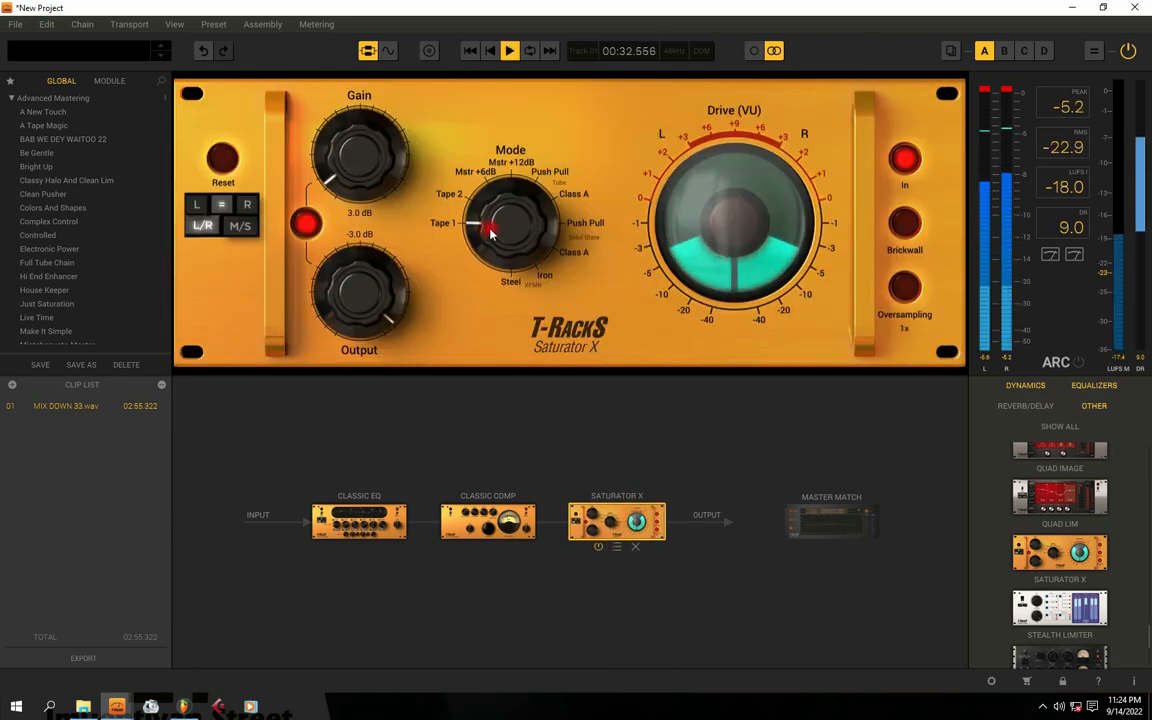
{"action": "left_click", "coordinate": [594, 549]}
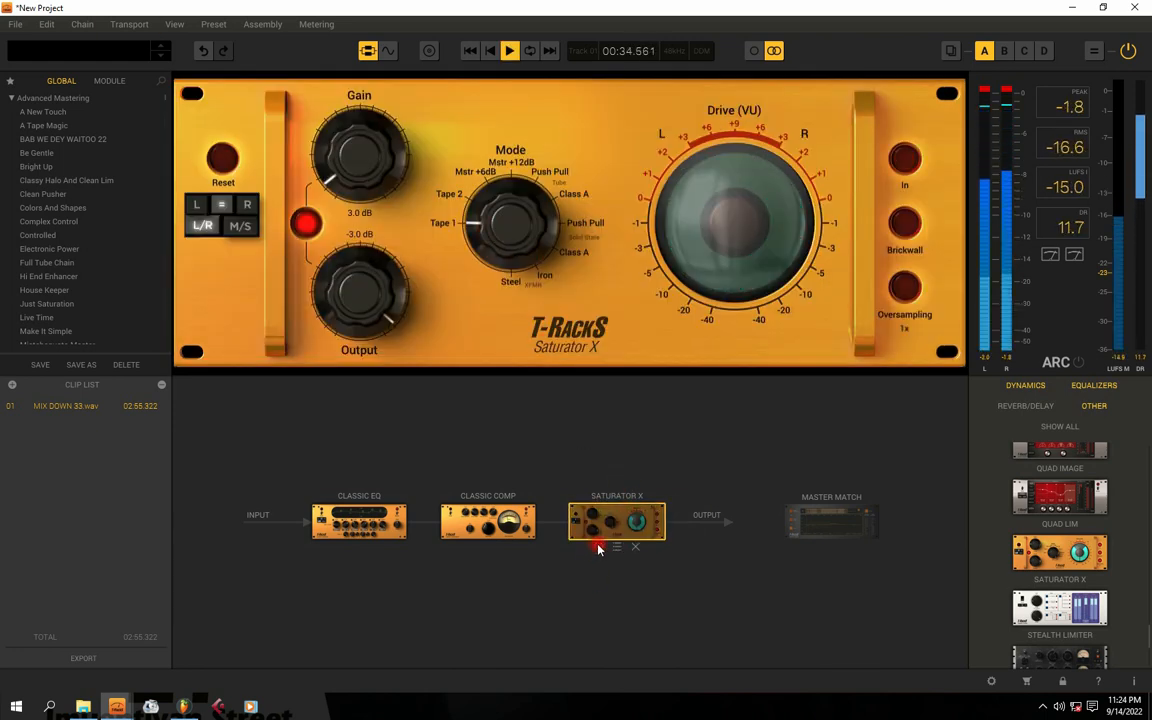
{"action": "left_click", "coordinate": [598, 548]}
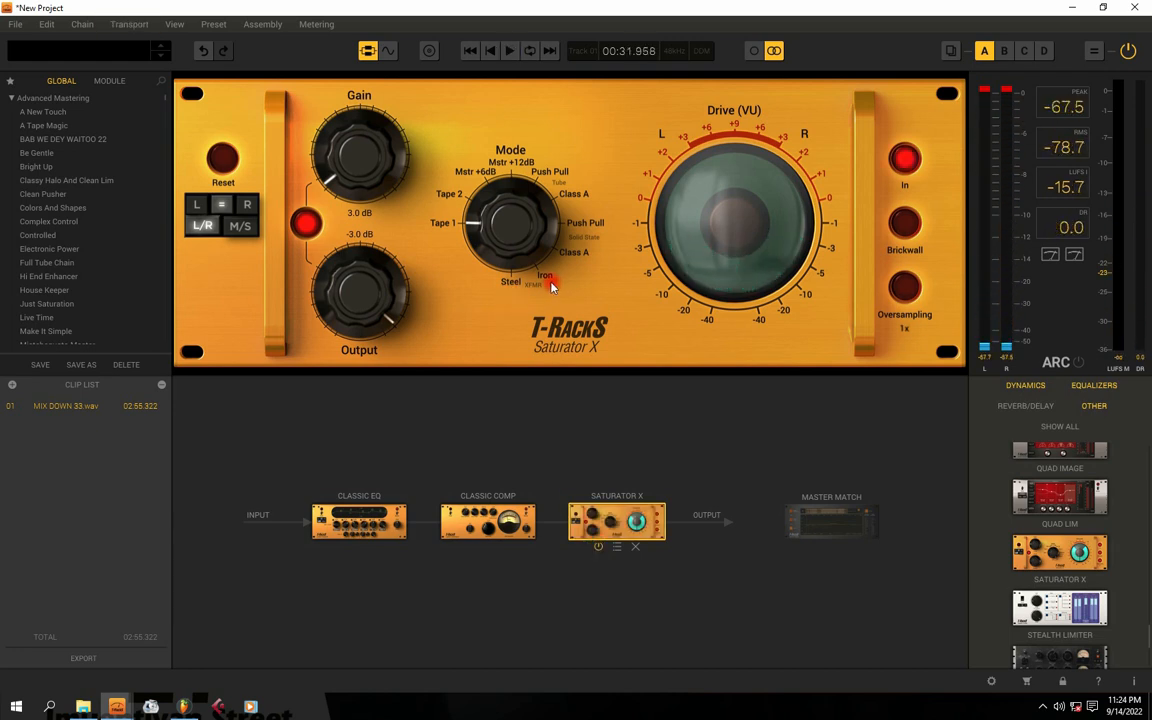
Try Saturator X in Tape 2 mode while auditioning the mix
{"action": "key", "text": "space"}
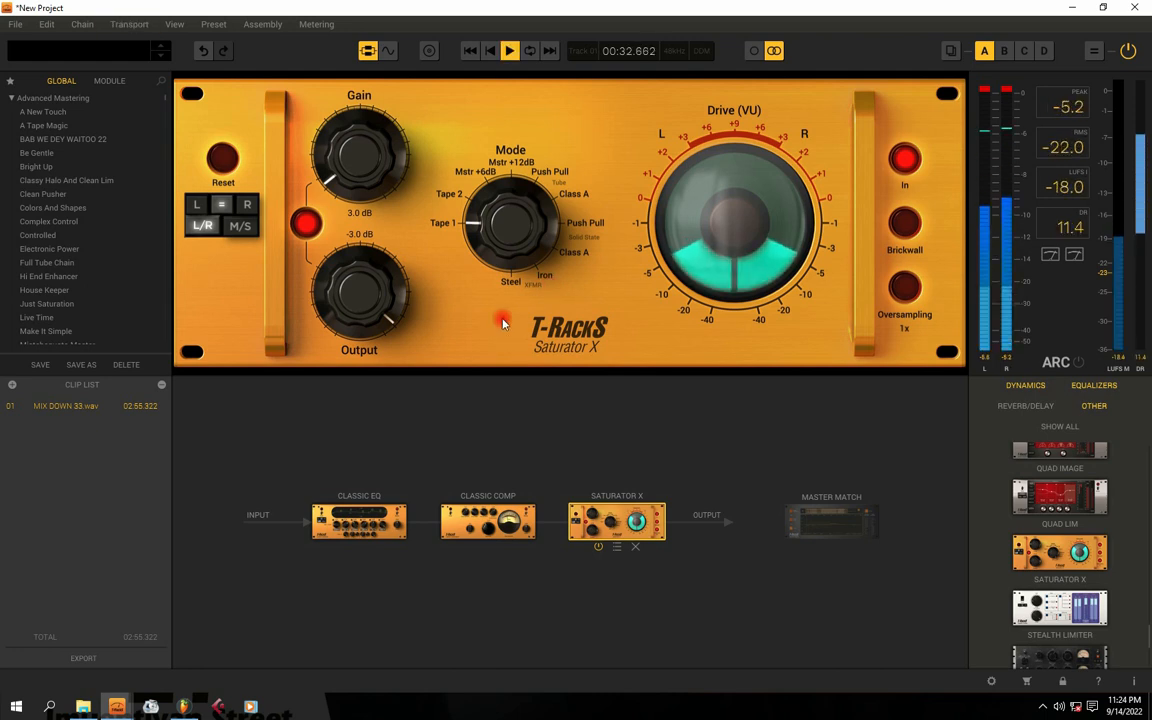
{"action": "left_click", "coordinate": [492, 210]}
{"action": "left_click_drag", "start_coordinate": [492, 210], "coordinate": [491, 225]}
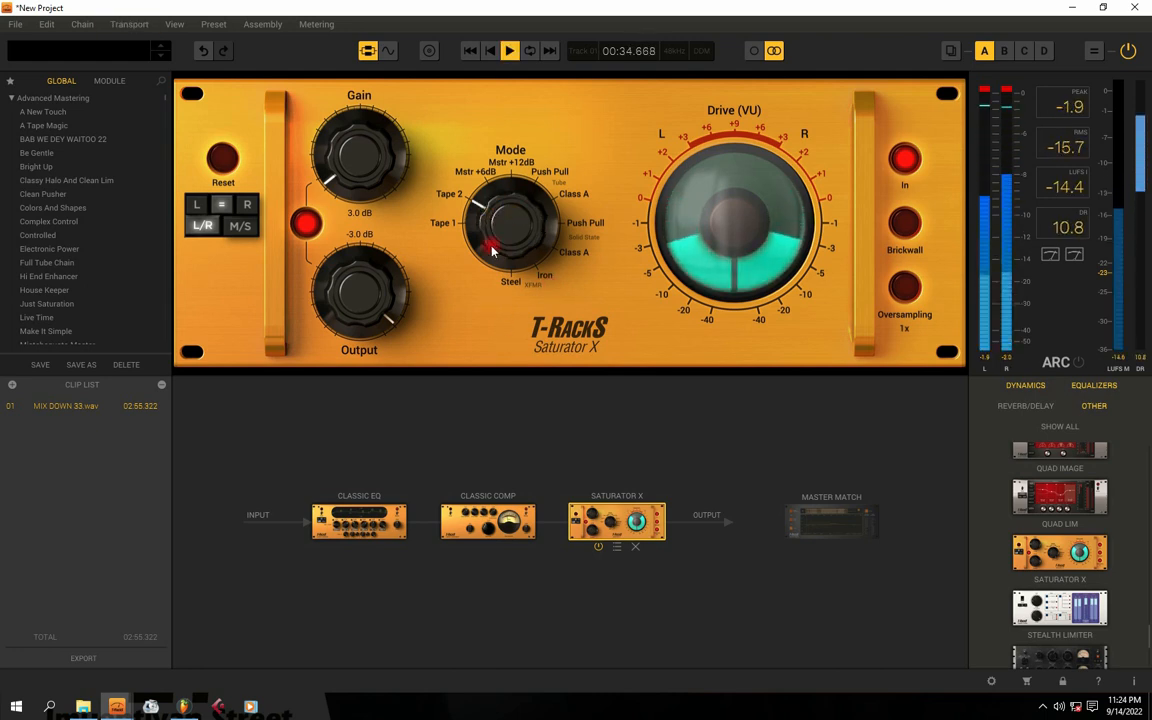
{"action": "key", "text": "space"}
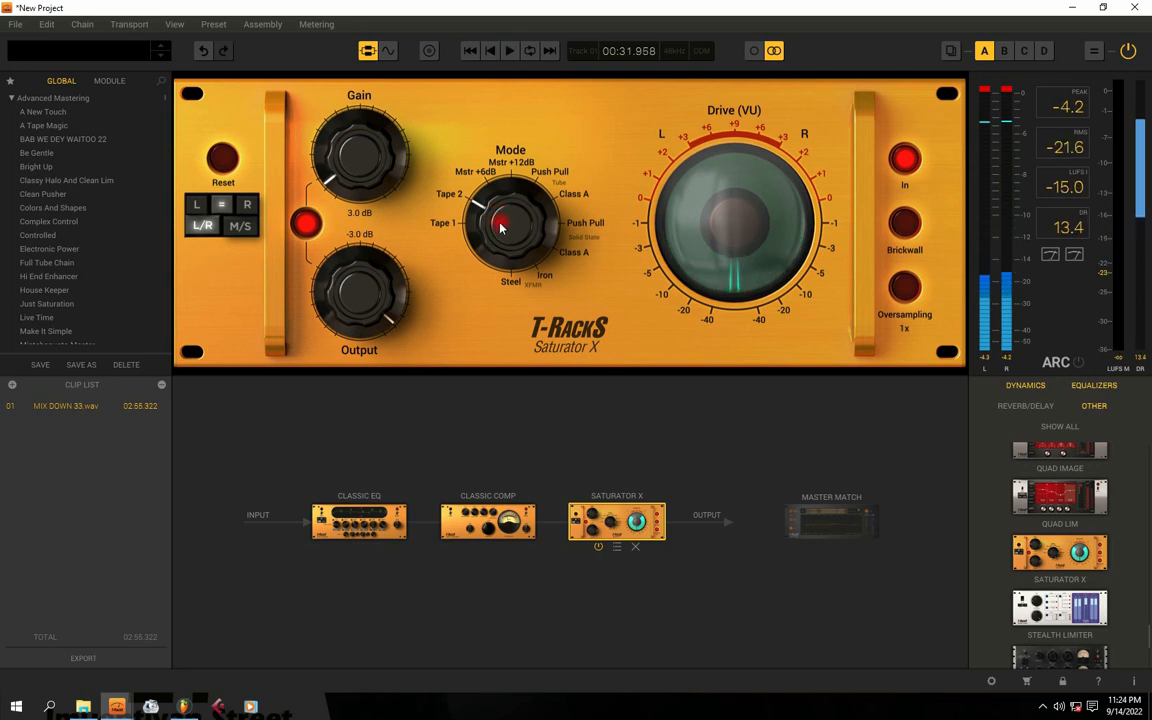
Step the saturator's mode through Mstr +12dB and Mstr +6dB, then return it to Tape 1
{"action": "left_click_drag", "start_coordinate": [490, 225], "coordinate": [494, 181]}
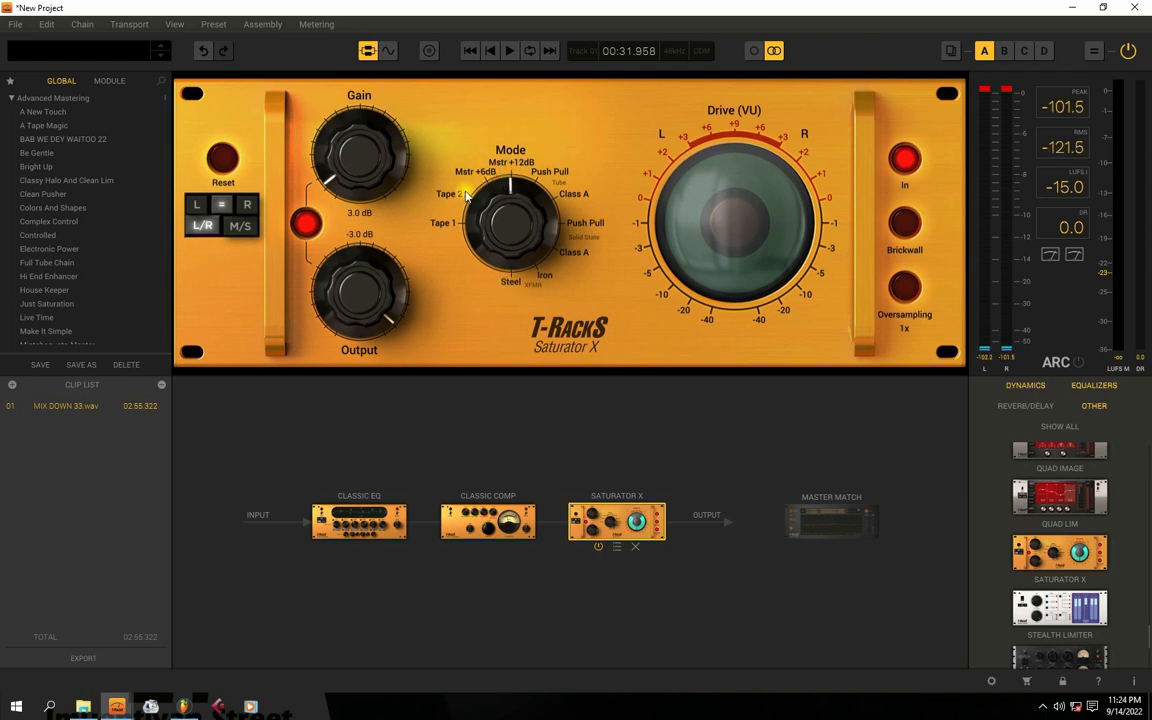
{"action": "left_click_drag", "start_coordinate": [503, 224], "coordinate": [506, 233]}
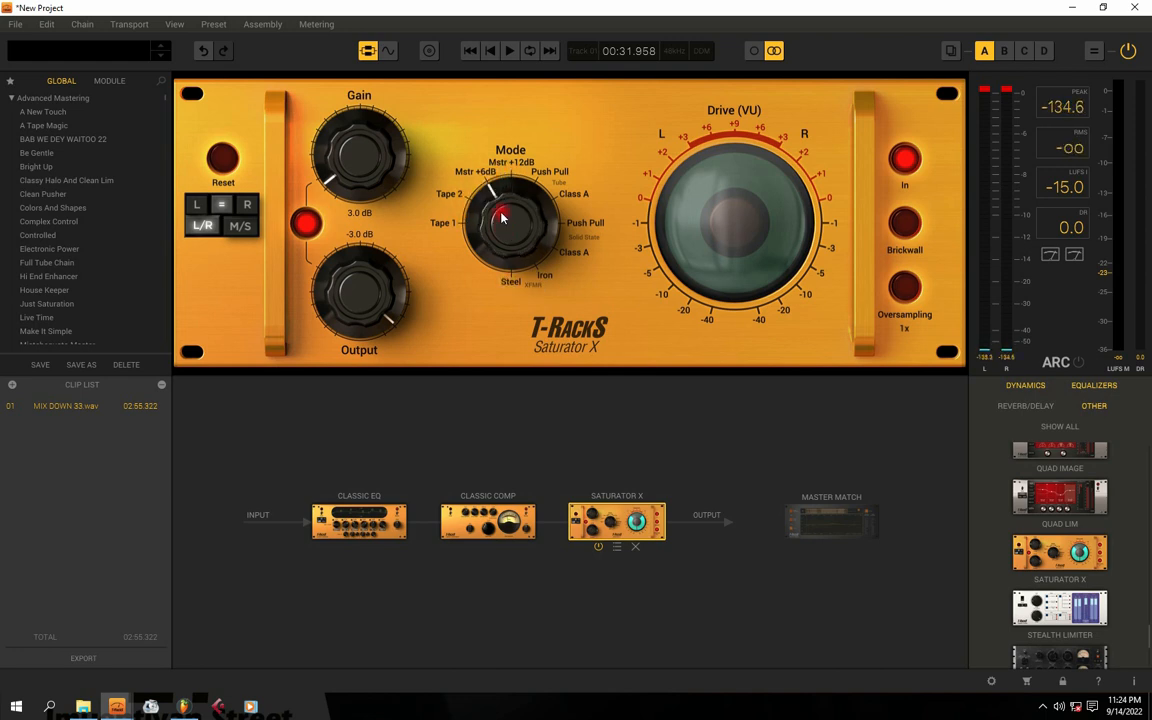
{"action": "left_click_drag", "start_coordinate": [502, 230], "coordinate": [490, 260]}
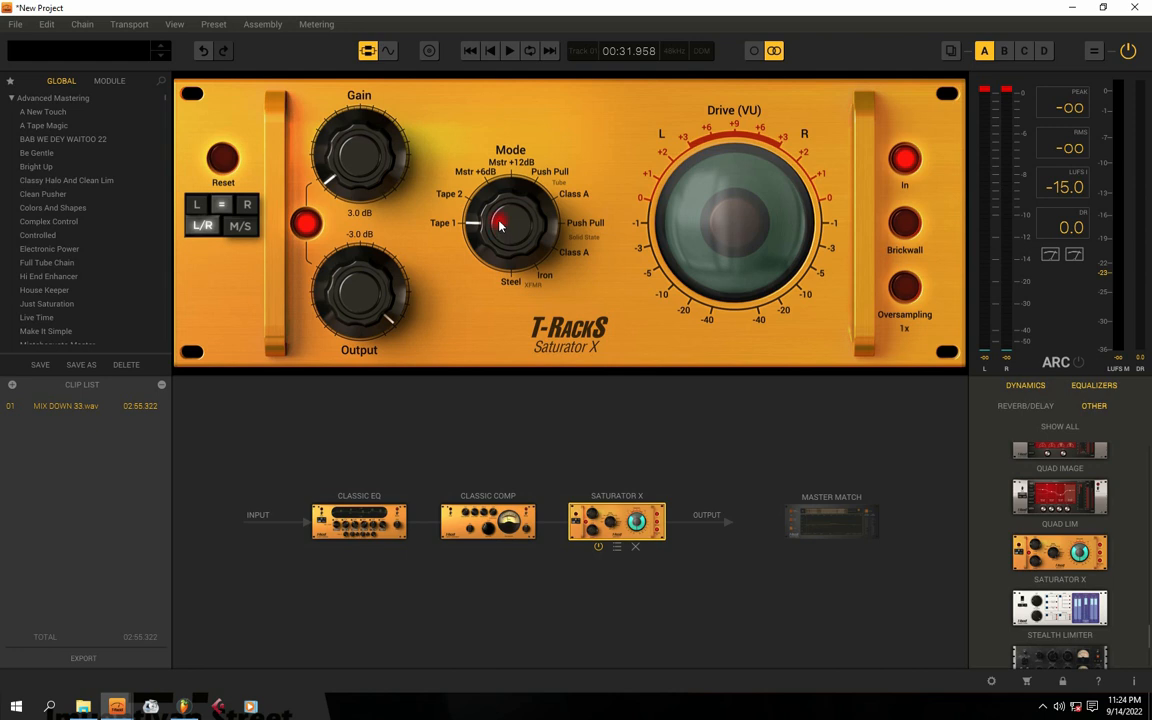
Set the saturator's mode to Tape 2 and compare the processed mix against bypass during playback
{"action": "key", "text": "space"}
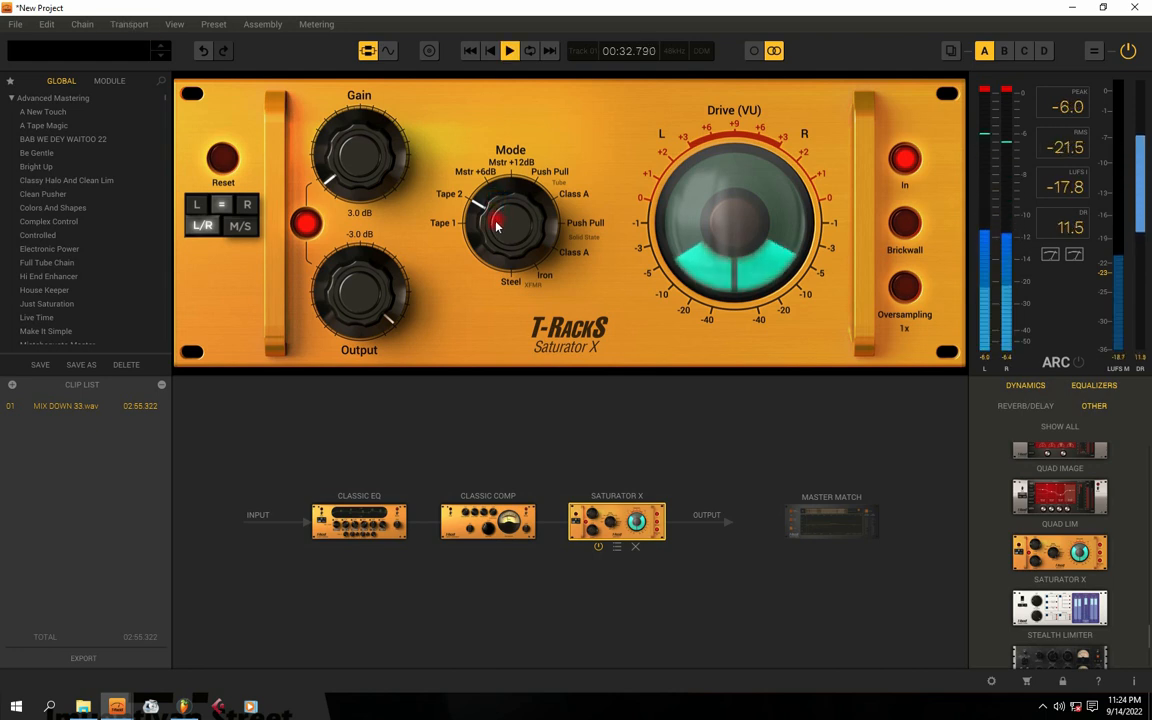
{"action": "left_click_drag", "start_coordinate": [475, 205], "coordinate": [553, 181]}
{"action": "left_click", "coordinate": [601, 547]}
{"action": "left_click", "coordinate": [601, 548]}
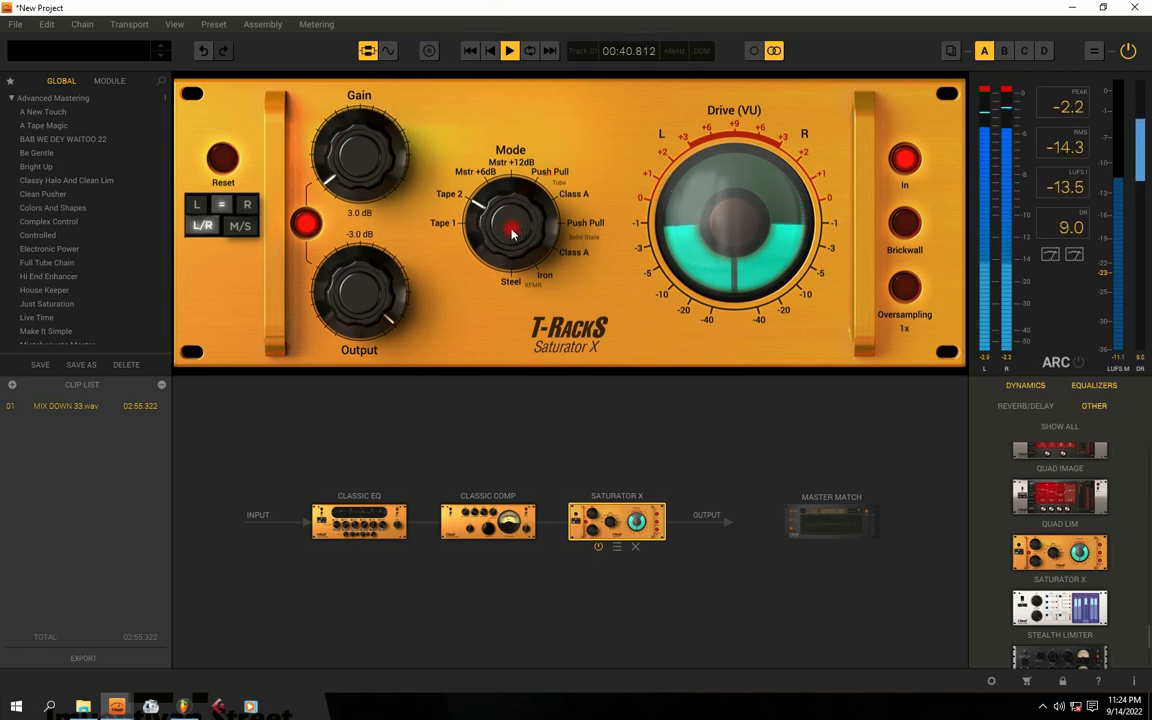
{"action": "key", "text": "space"}
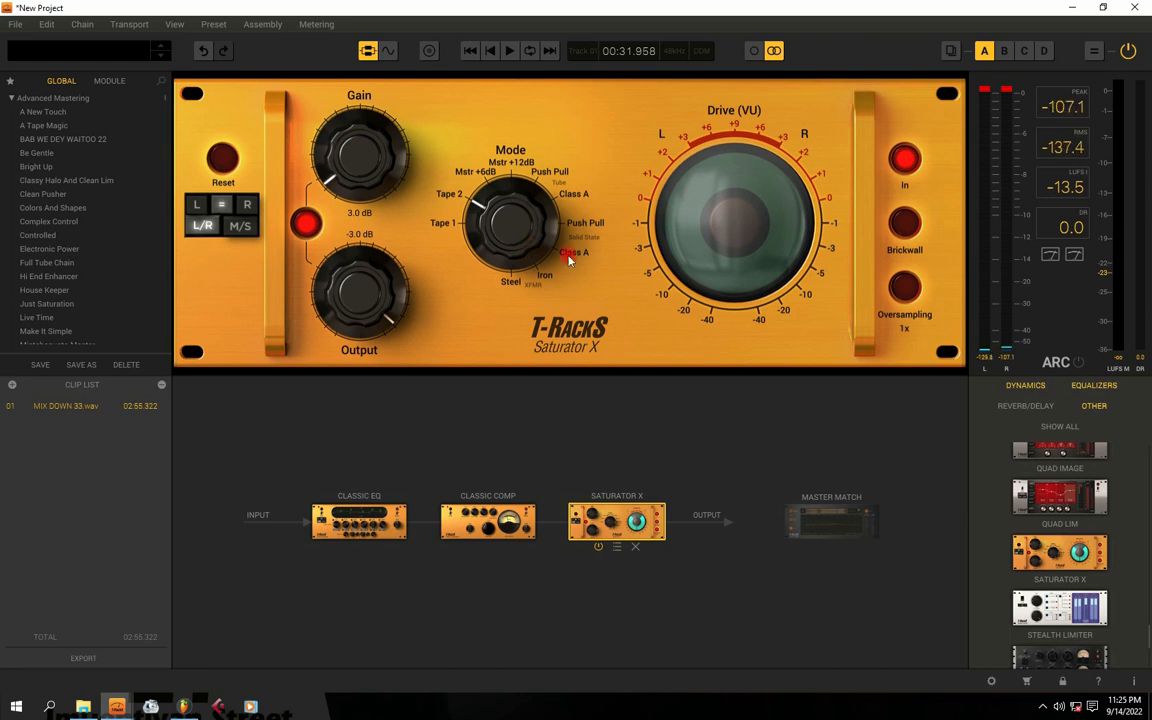
Insert the Stealth Limiter after Saturator X in the chain and open its controls
{"action": "scroll", "coordinate": [1070, 540], "scroll_direction": "down", "scroll_amount": 3}
{"action": "left_click_drag", "start_coordinate": [1060, 487], "coordinate": [686, 533]}
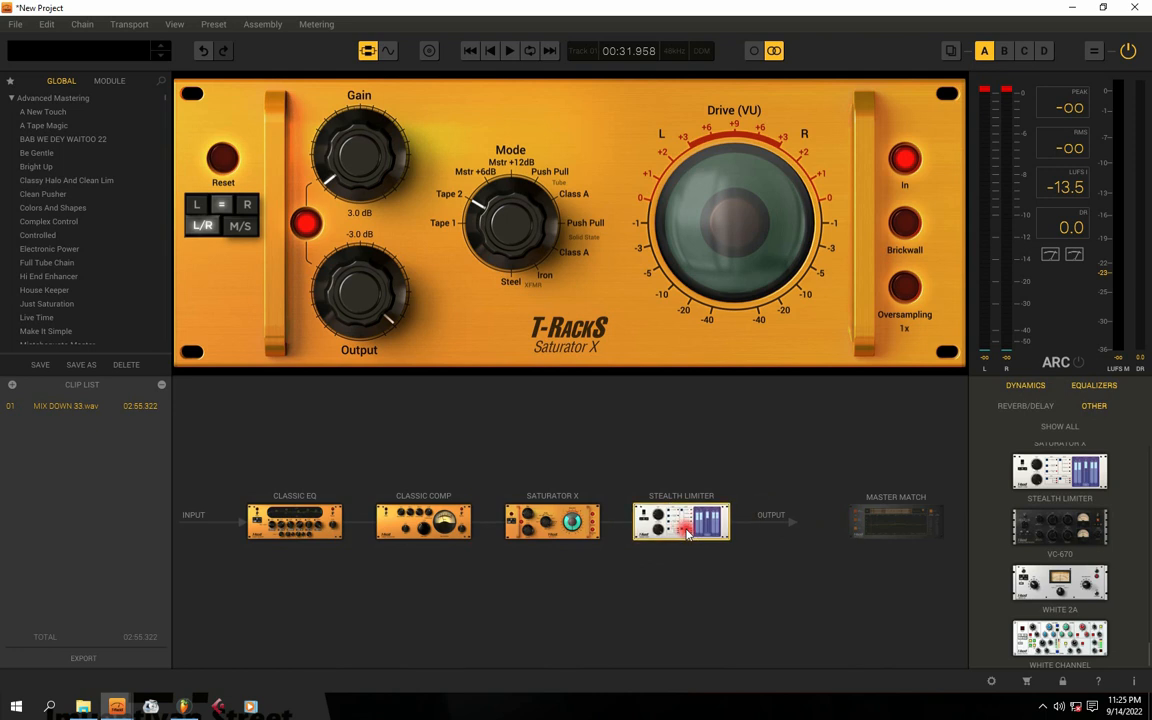
{"action": "left_click", "coordinate": [686, 533]}
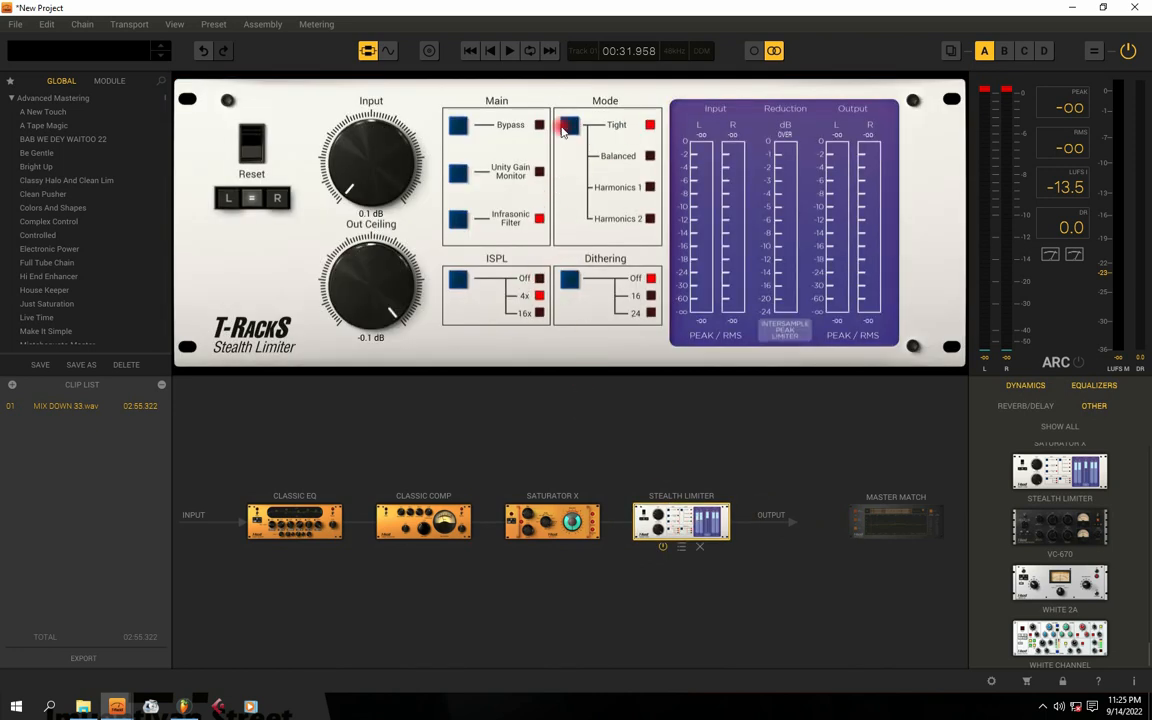
Set the Stealth Limiter's mode to Balanced and its ISPL to Off, then audition the mix briefly
{"action": "left_click", "coordinate": [647, 159]}
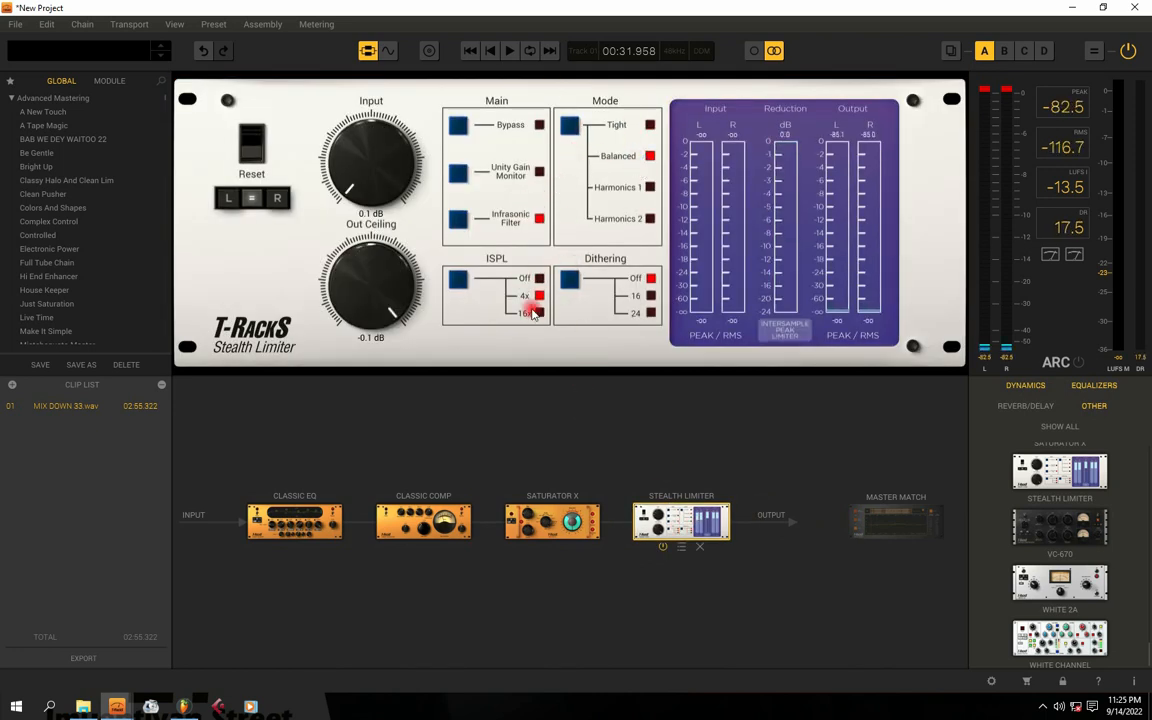
{"action": "left_click", "coordinate": [458, 281]}
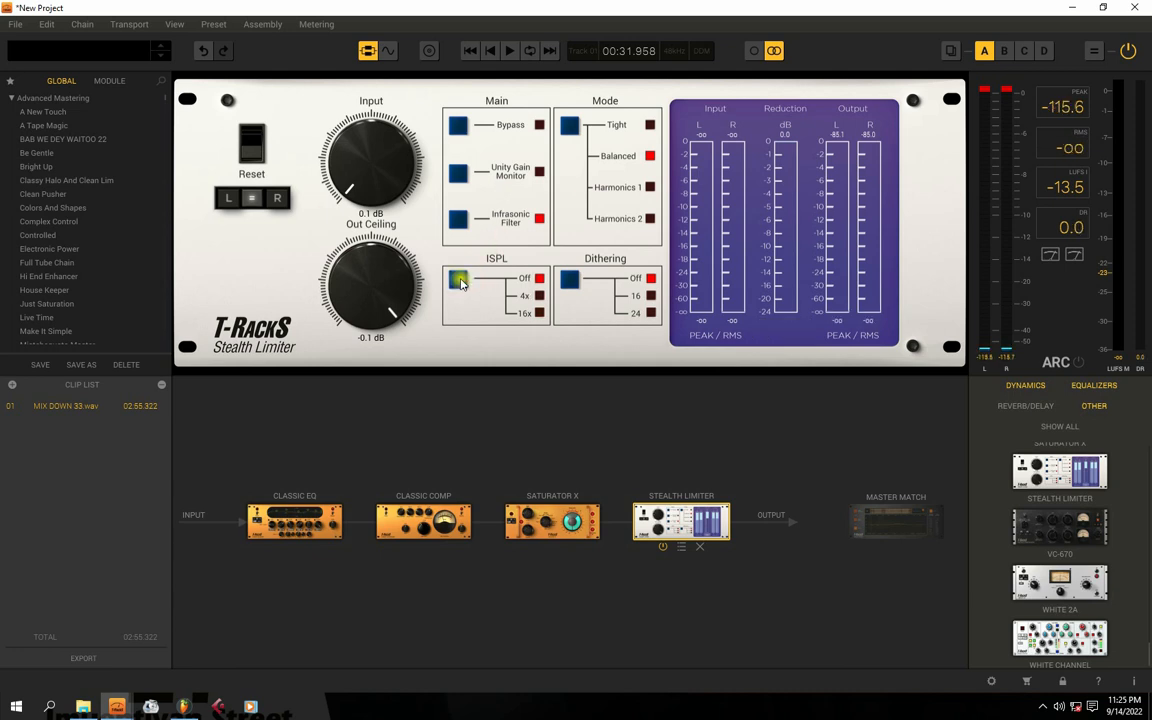
{"action": "key", "text": "space"}
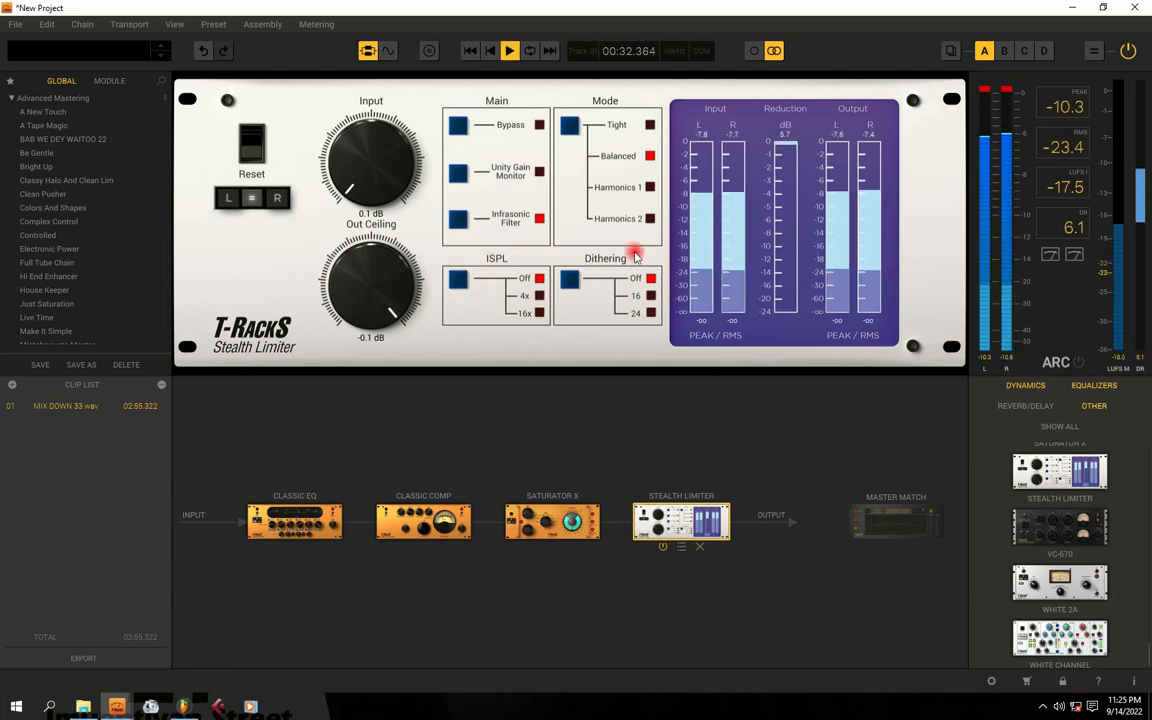
{"action": "key", "text": "space"}
Set the Stealth Limiter's dithering to 16 and play a short passage of the mix
{"action": "left_click", "coordinate": [574, 282]}
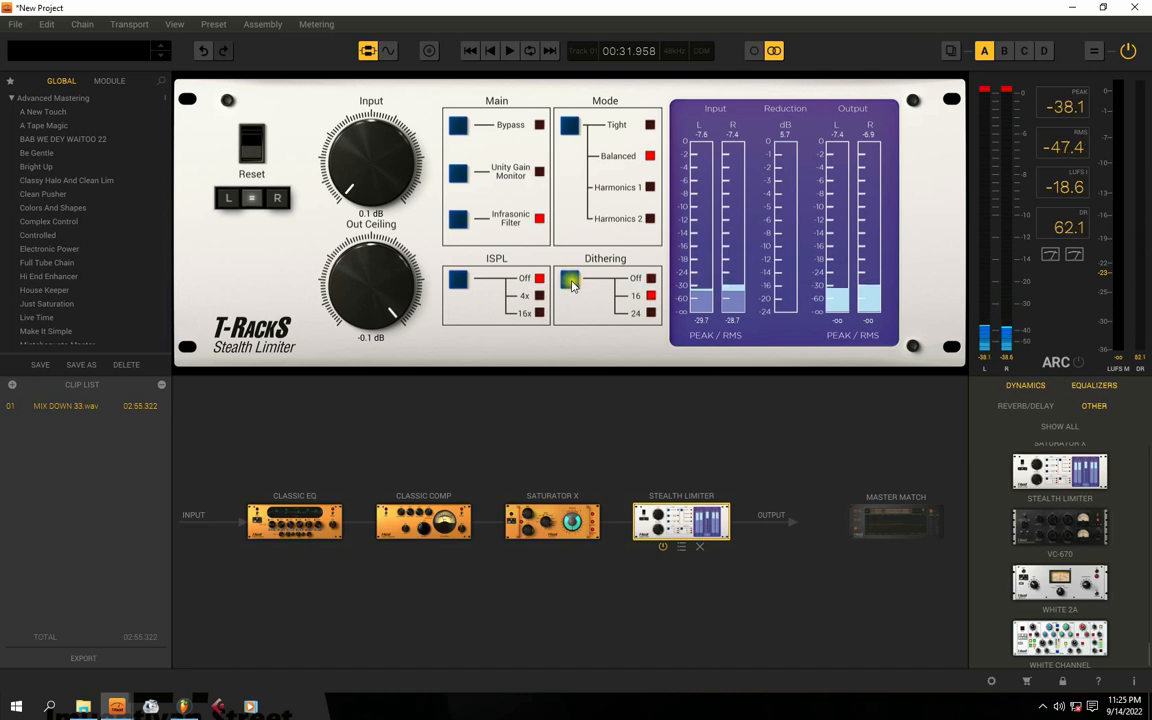
{"action": "key", "text": "space"}
{"action": "key", "text": "space"}
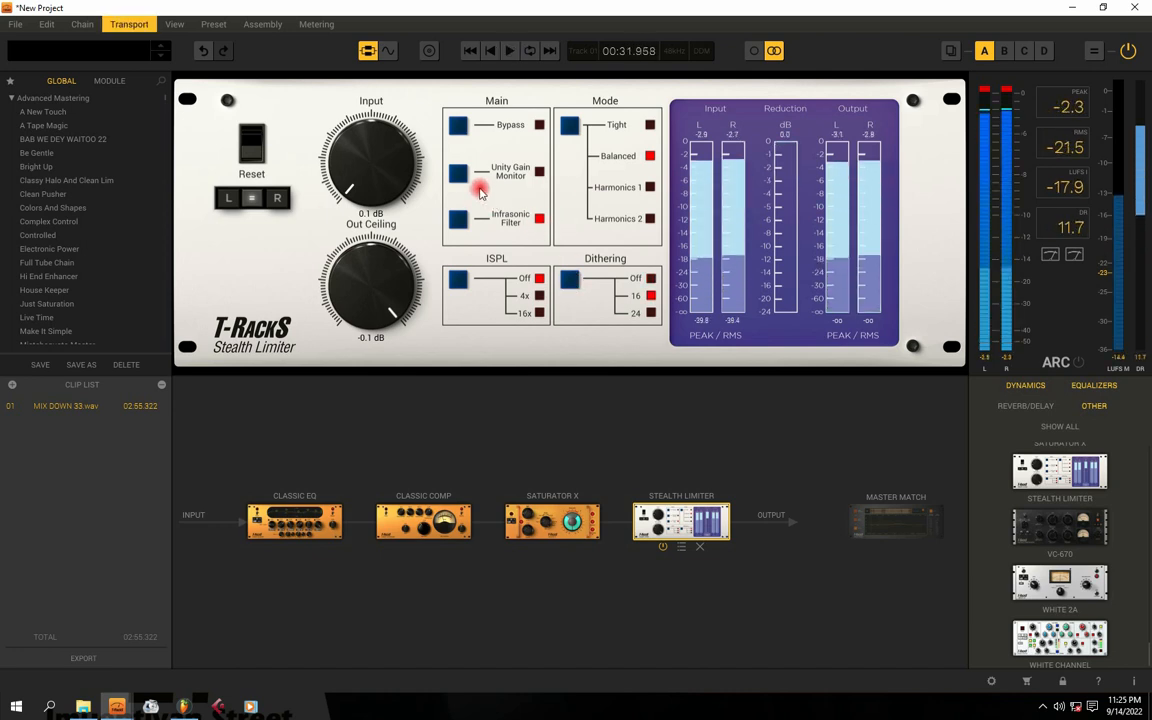
Enable the limiter's Unity Gain Monitor and raise its input to 5.4 dB during playback
{"action": "left_click", "coordinate": [458, 175]}
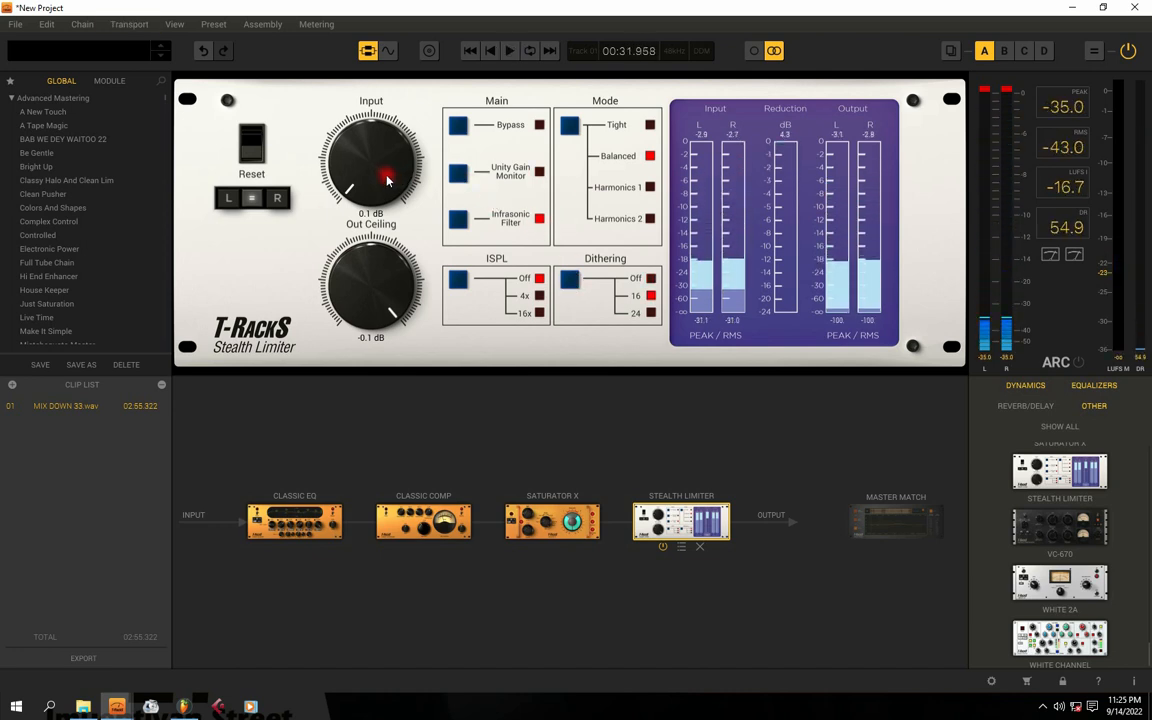
{"action": "key", "text": "space"}
{"action": "scroll", "coordinate": [385, 178], "scroll_direction": "up", "scroll_amount": 5}
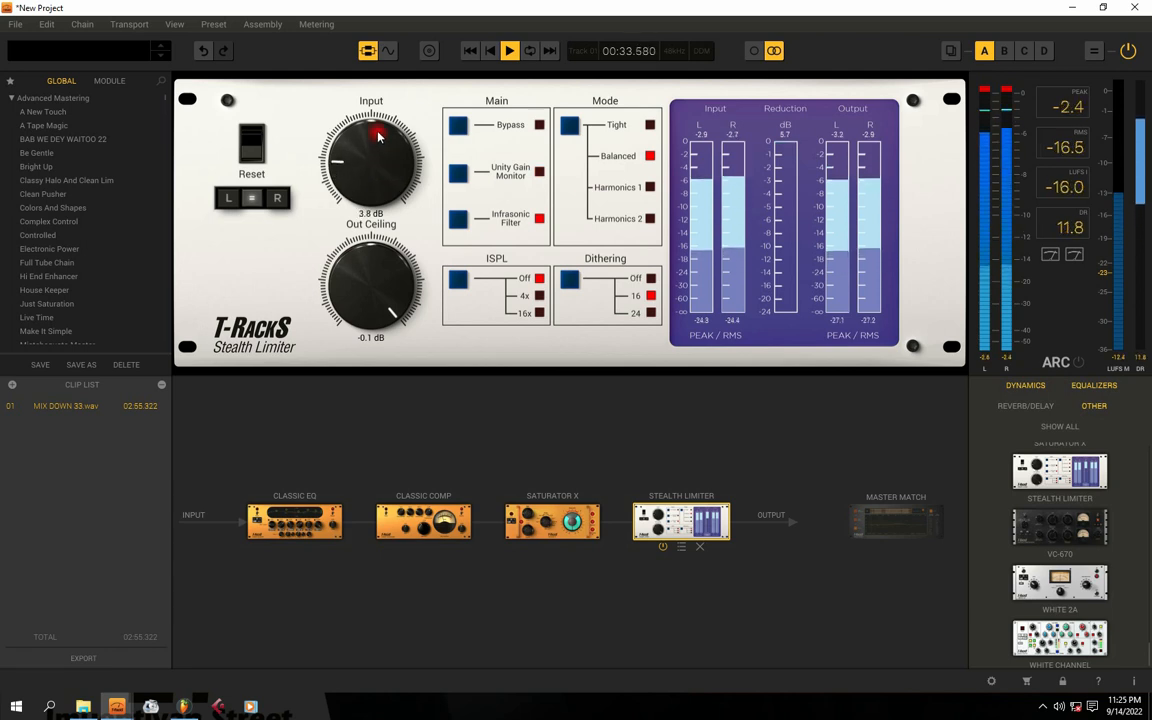
{"action": "left_click_drag", "start_coordinate": [378, 175], "coordinate": [378, 154]}
{"action": "key", "text": "space"}
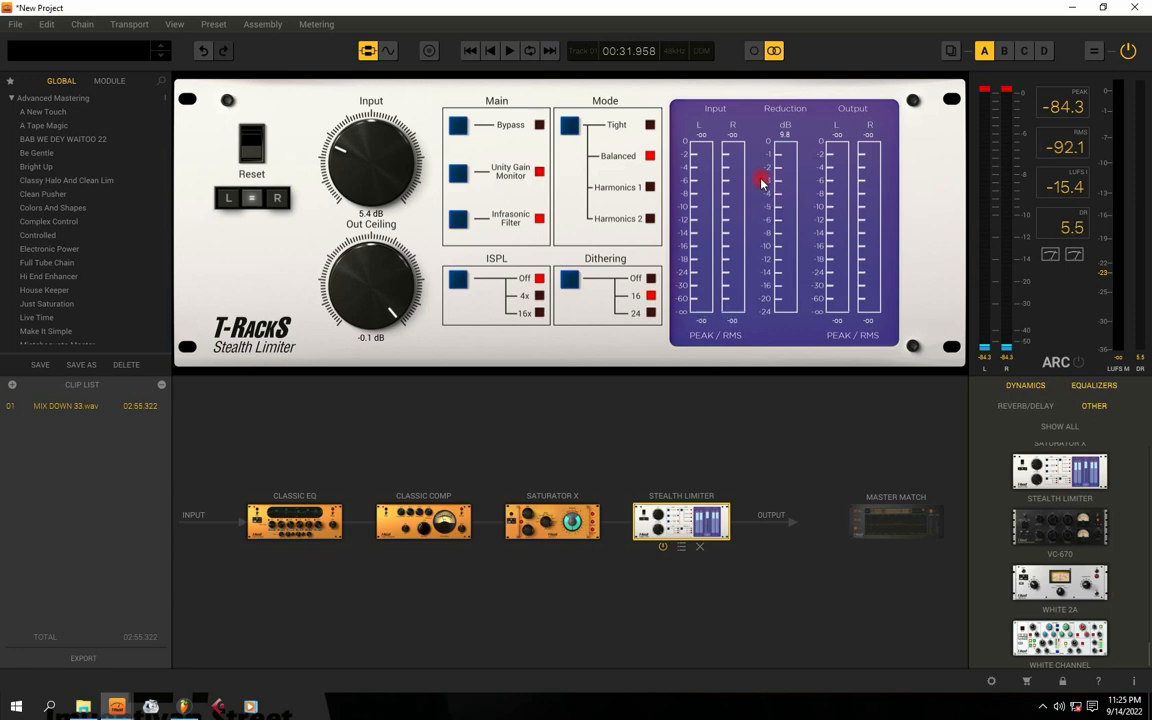
Raise the limiter's input to 6.9 dB and audition the limiting with Unity Gain Monitor on
{"action": "key", "text": "space"}
{"action": "left_click_drag", "start_coordinate": [366, 179], "coordinate": [363, 161]}
{"action": "key", "text": "space"}
{"action": "left_click", "coordinate": [363, 166]}
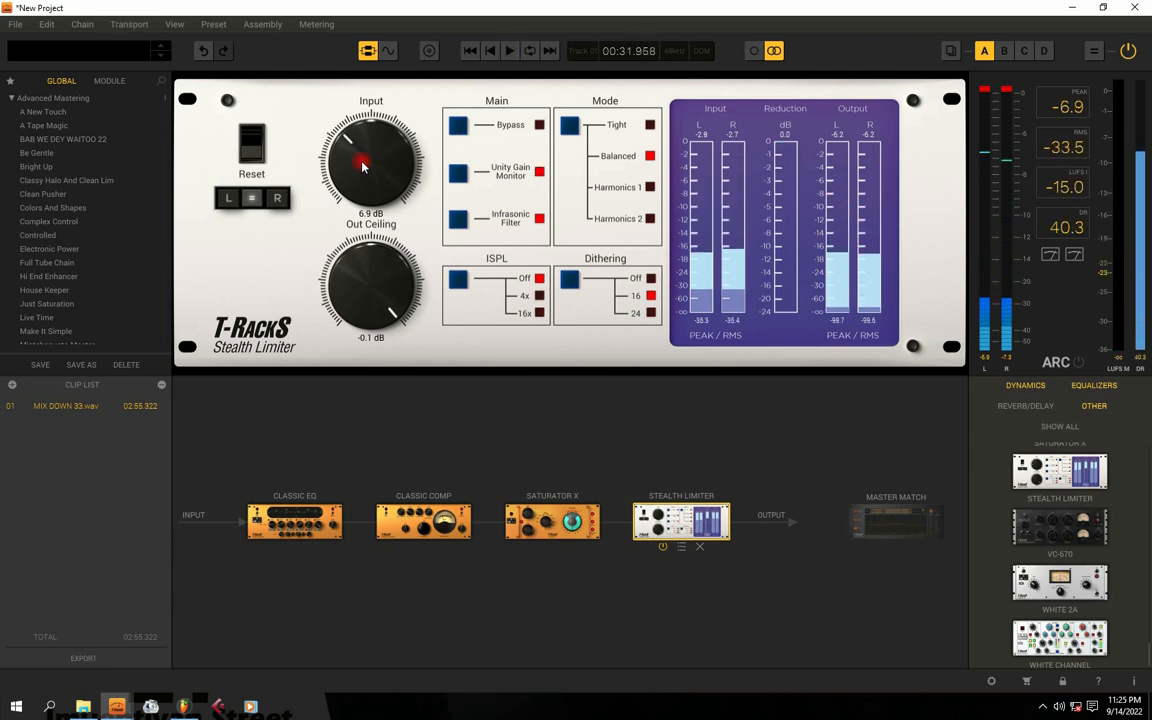
{"action": "key", "text": "space"}
{"action": "key", "text": "space"}
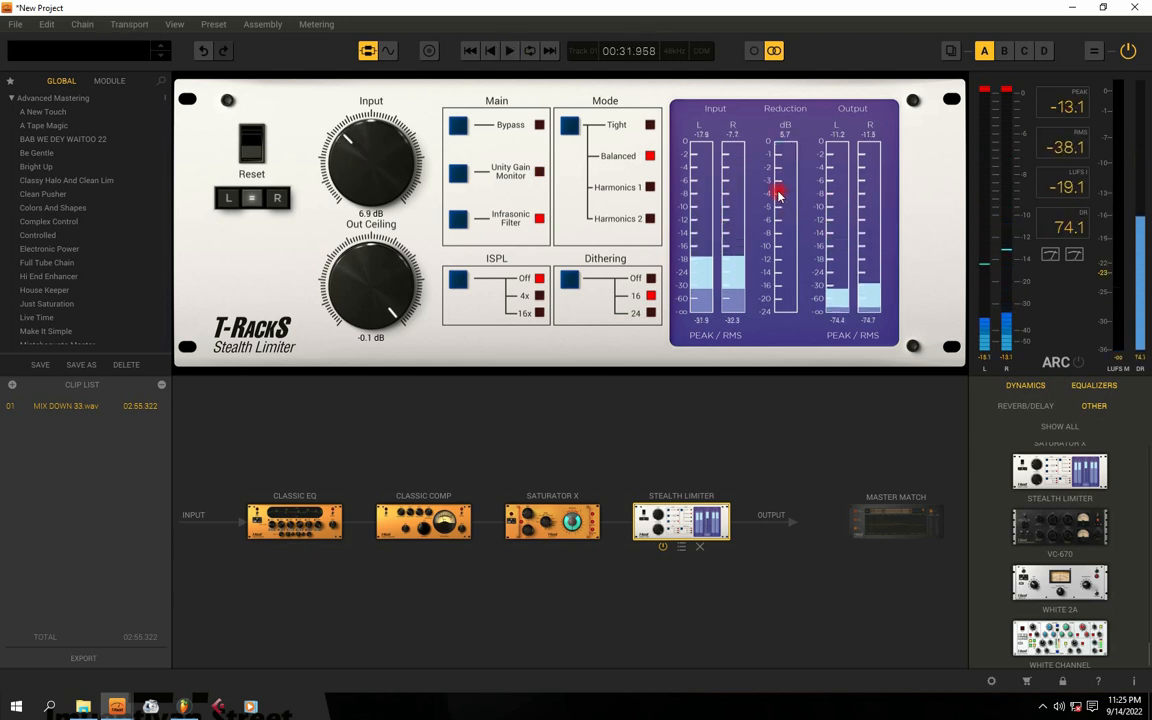
{"action": "left_click_drag", "start_coordinate": [353, 167], "coordinate": [360, 168]}
{"action": "key", "text": "space"}
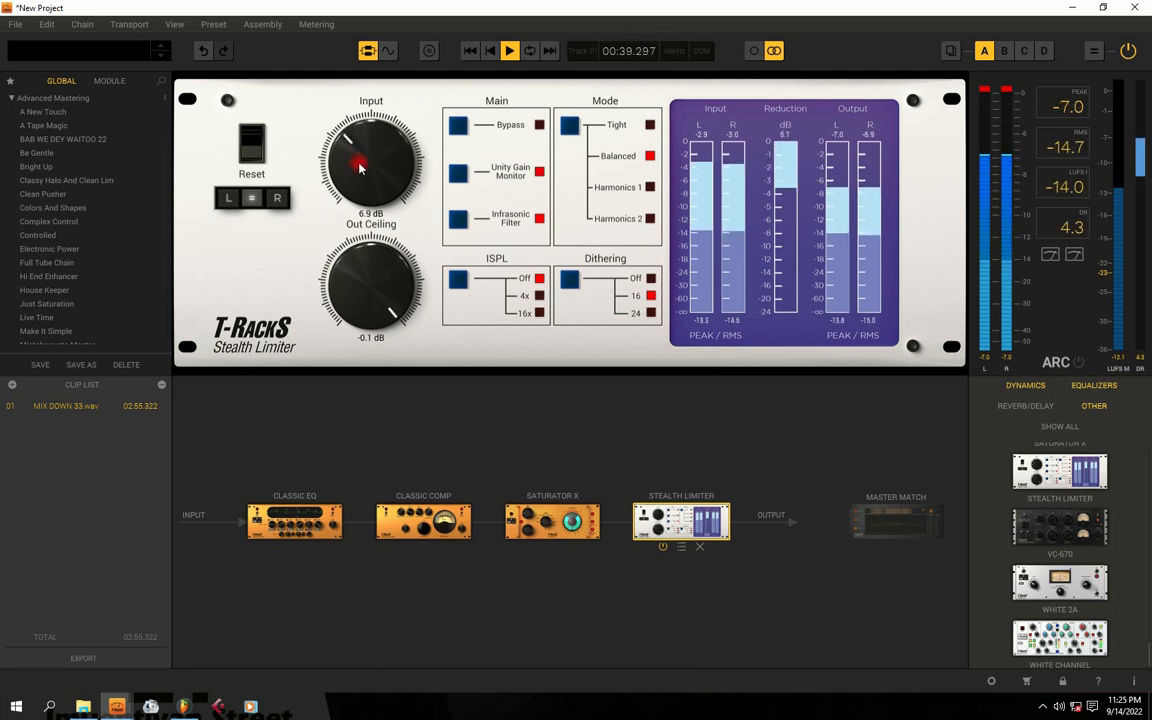
{"action": "key", "text": "space"}
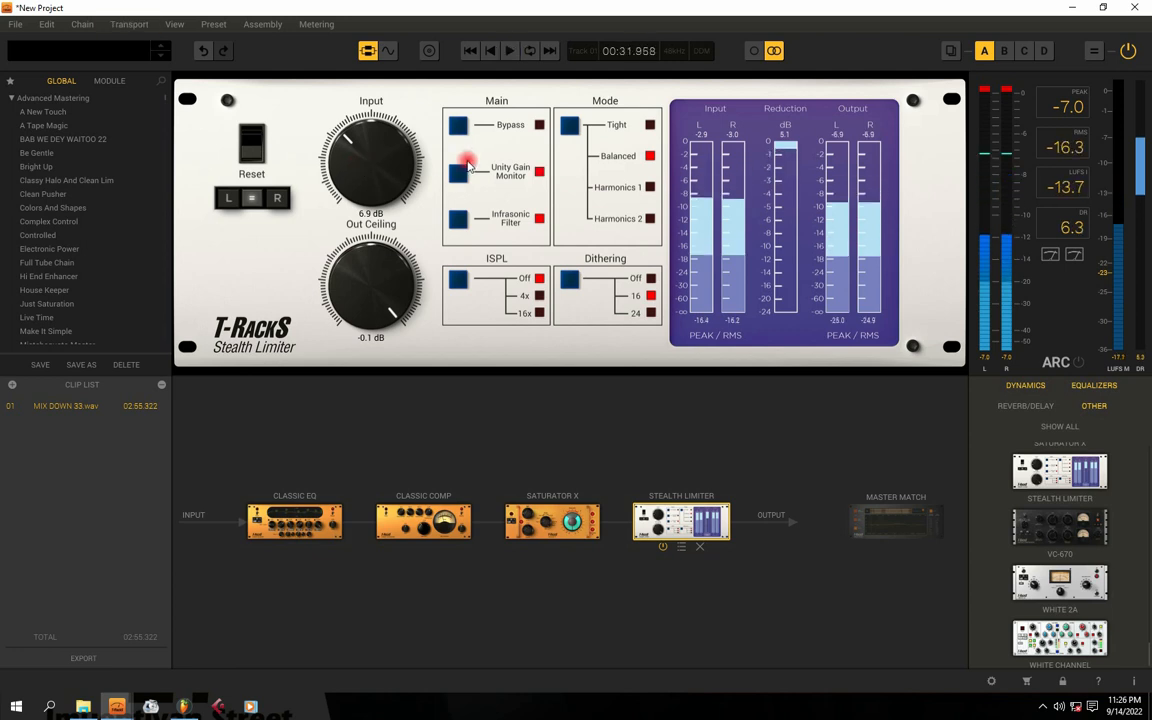
Turn off the Unity Gain Monitor and lower the limiter's input to 6.2 dB while auditioning the mix
{"action": "left_click", "coordinate": [459, 173]}
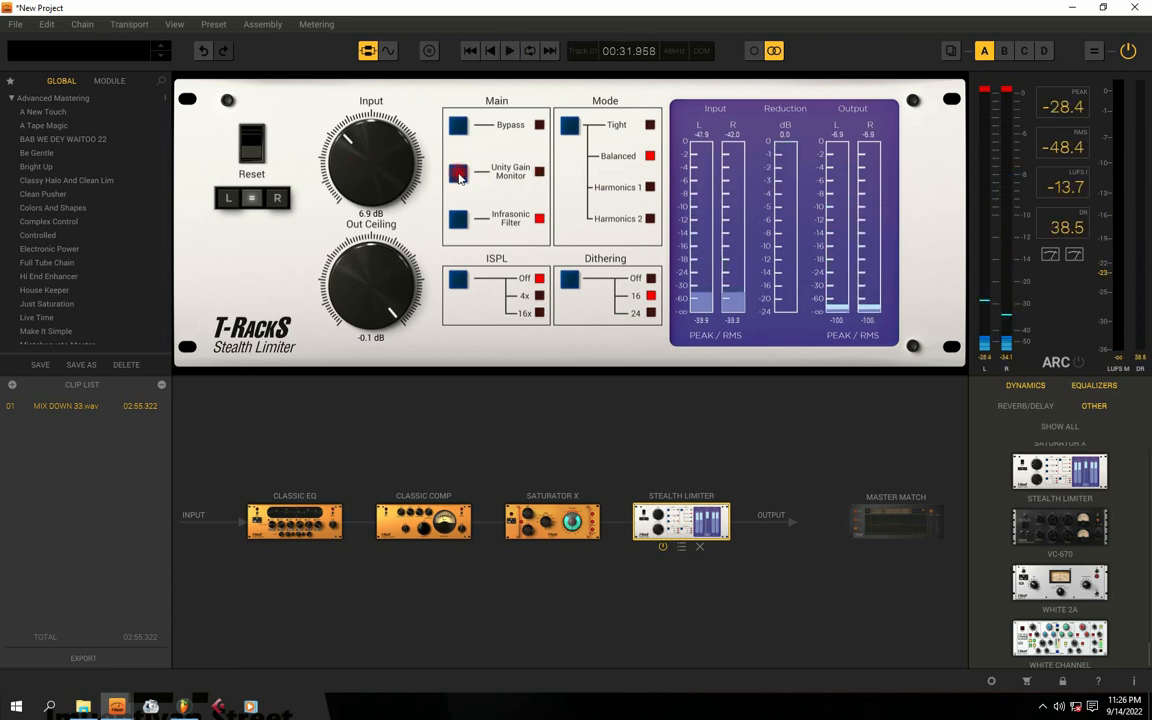
{"action": "key", "text": "space"}
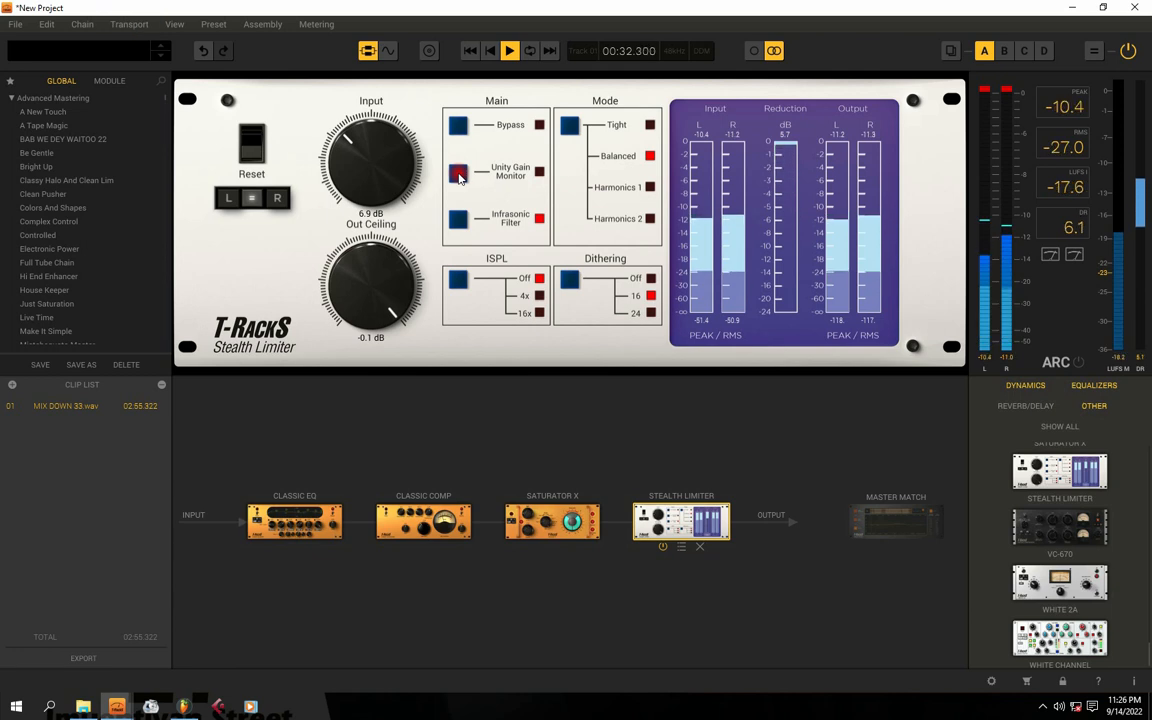
{"action": "left_click", "coordinate": [459, 174]}
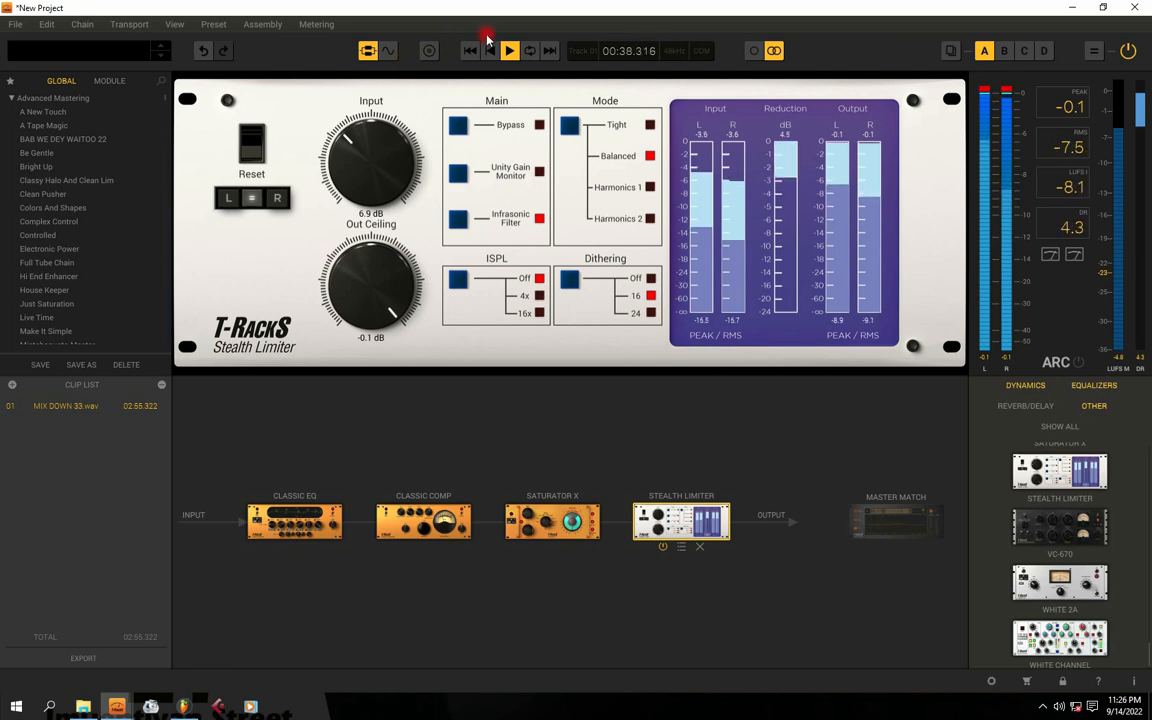
{"action": "left_click_drag", "start_coordinate": [362, 160], "coordinate": [366, 173]}
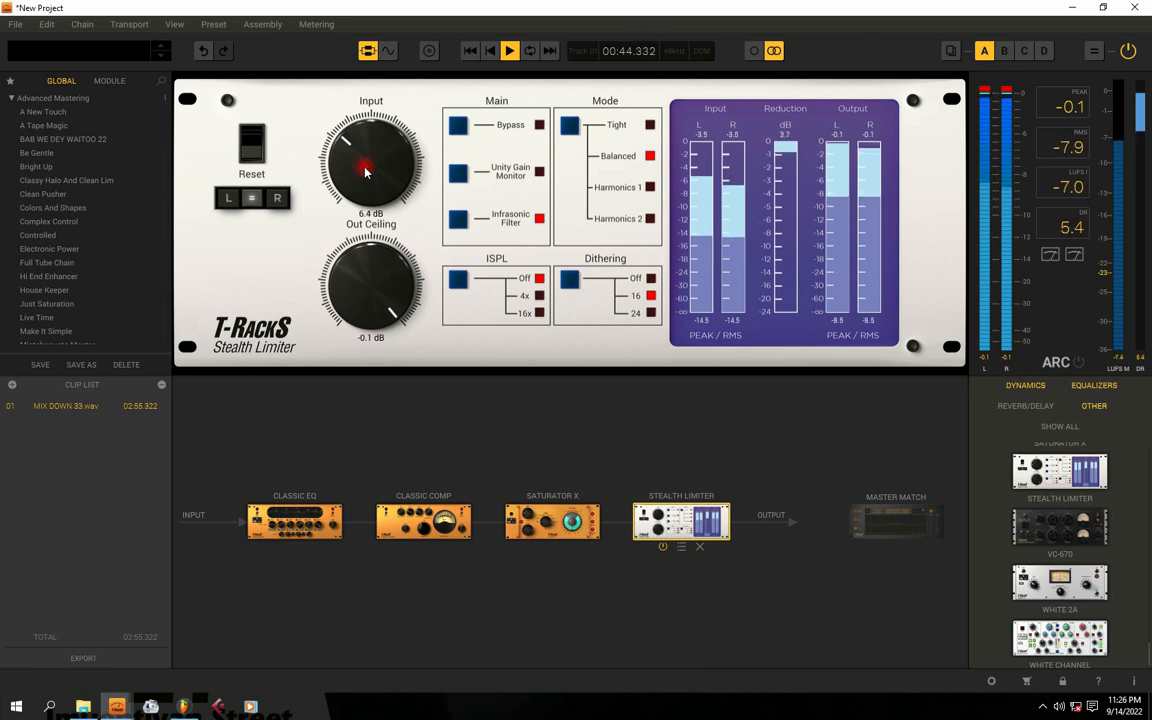
{"action": "left_click_drag", "start_coordinate": [366, 172], "coordinate": [367, 175]}
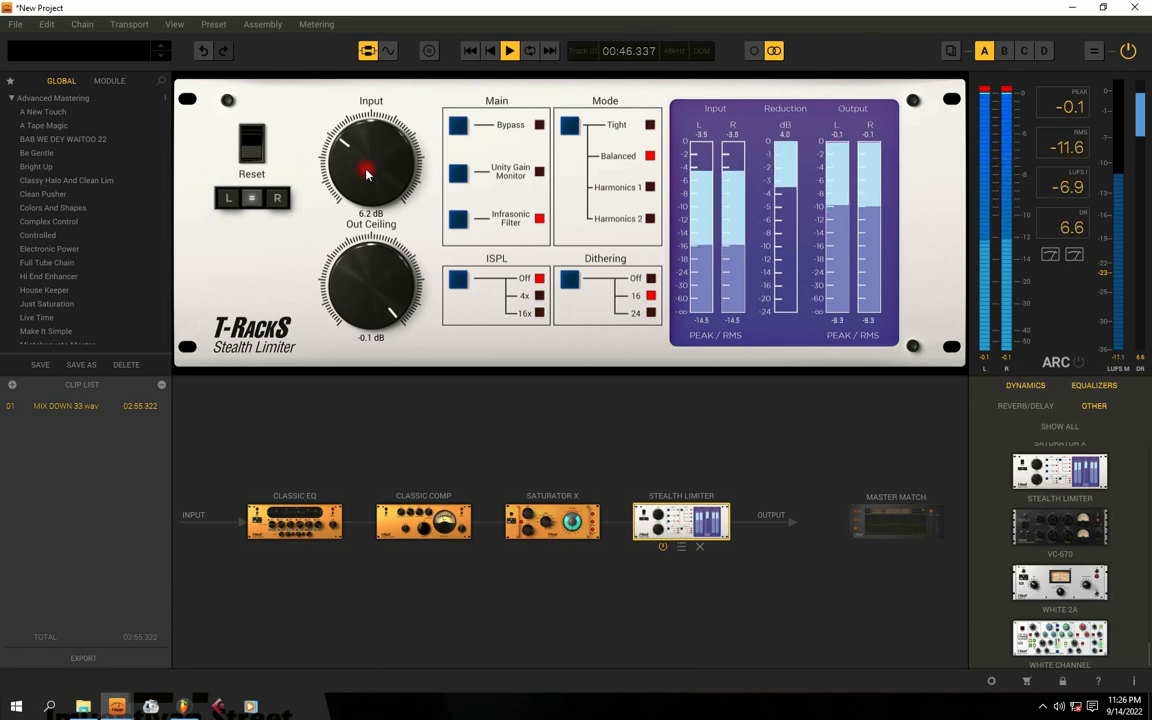
{"action": "key", "text": "space"}
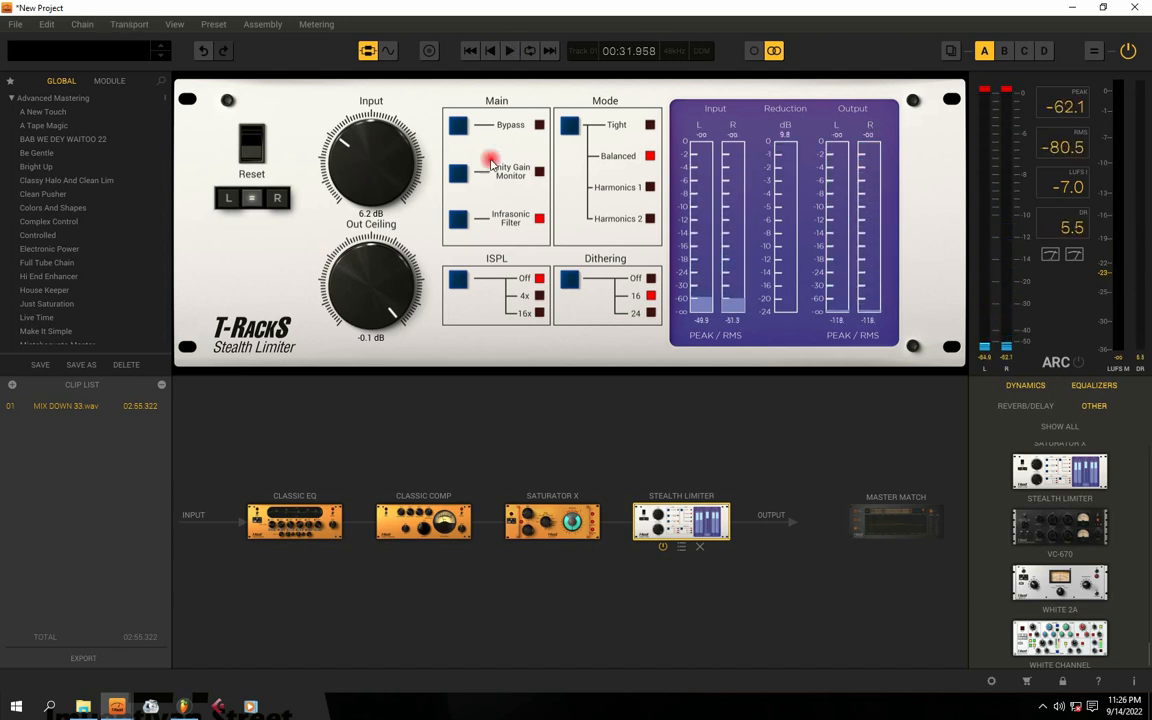
Compare the mix with the whole chain's processing disabled and enabled during playback
{"action": "key", "text": "space"}
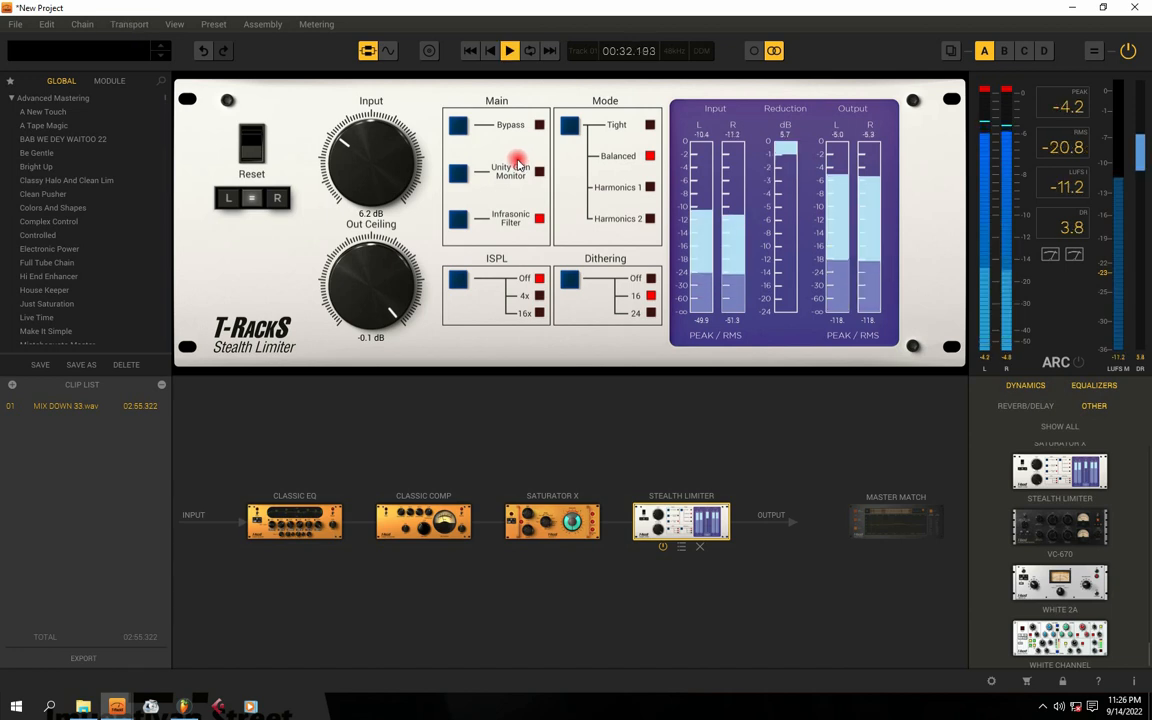
{"action": "left_click", "coordinate": [1129, 51]}
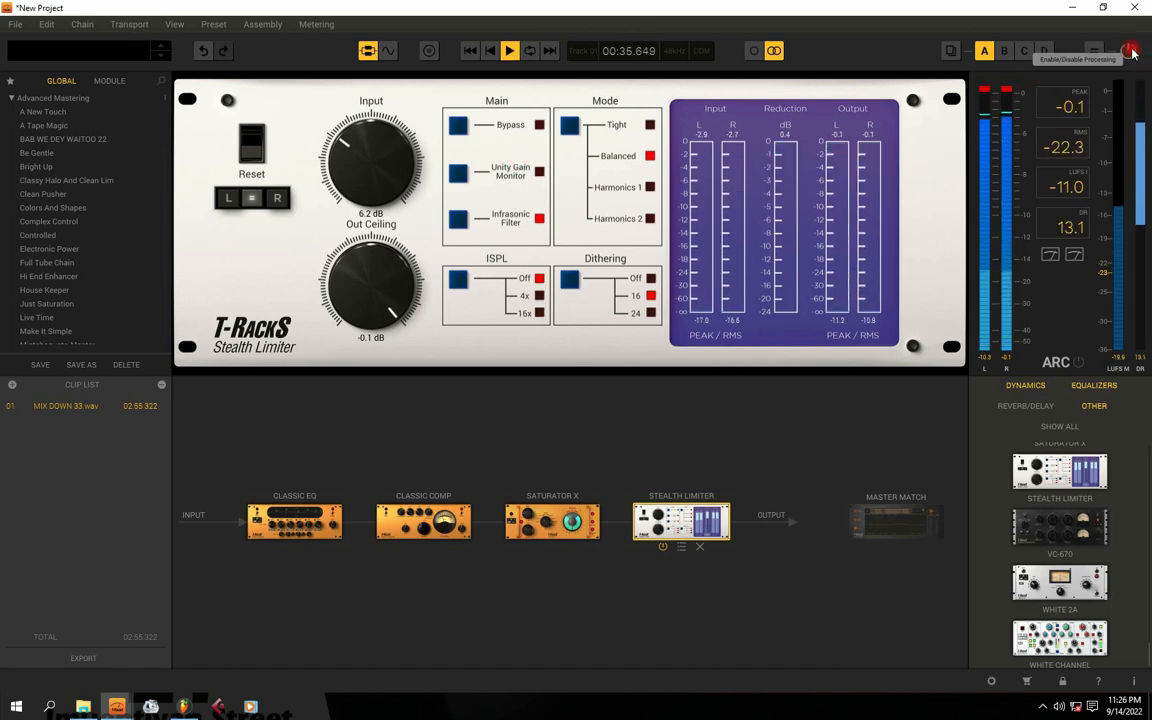
{"action": "key", "text": "space"}
{"action": "key", "text": "space"}
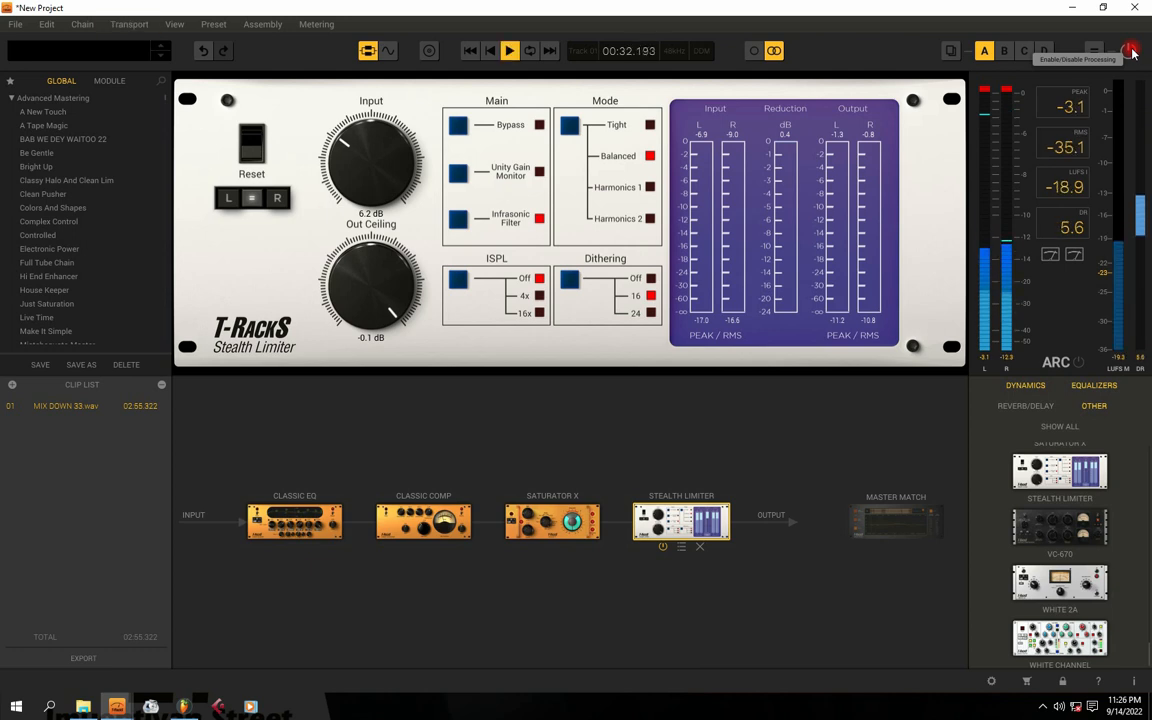
{"action": "key", "text": "space"}
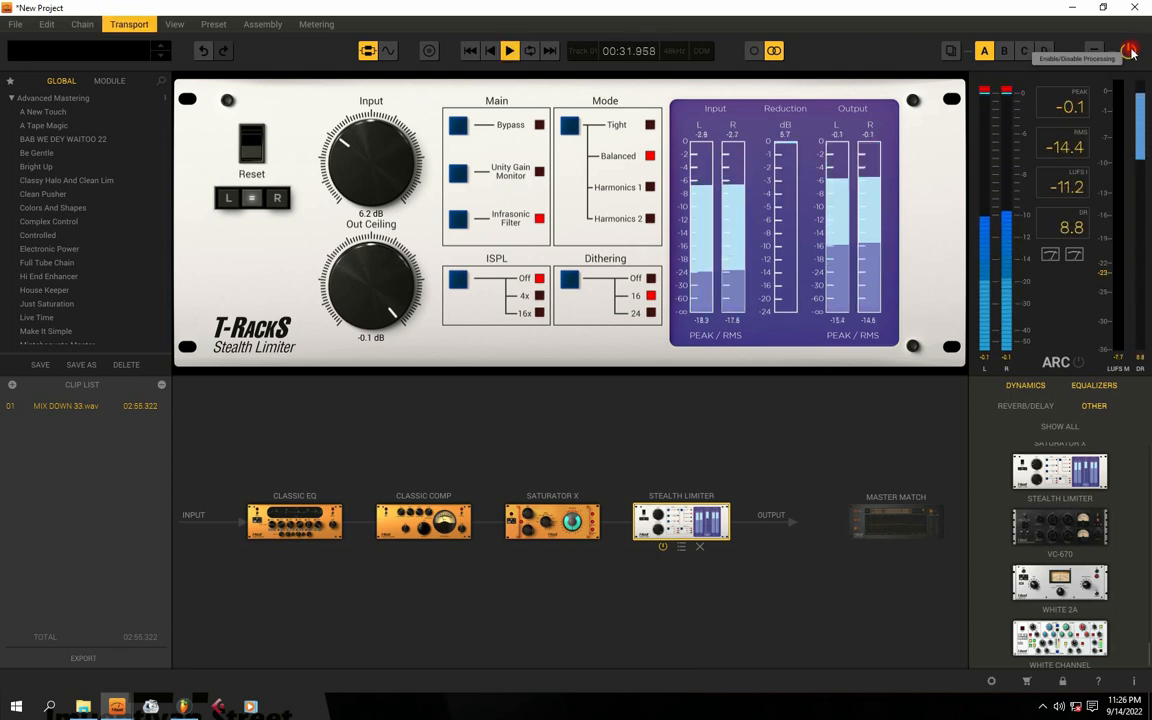
{"action": "key", "text": "space"}
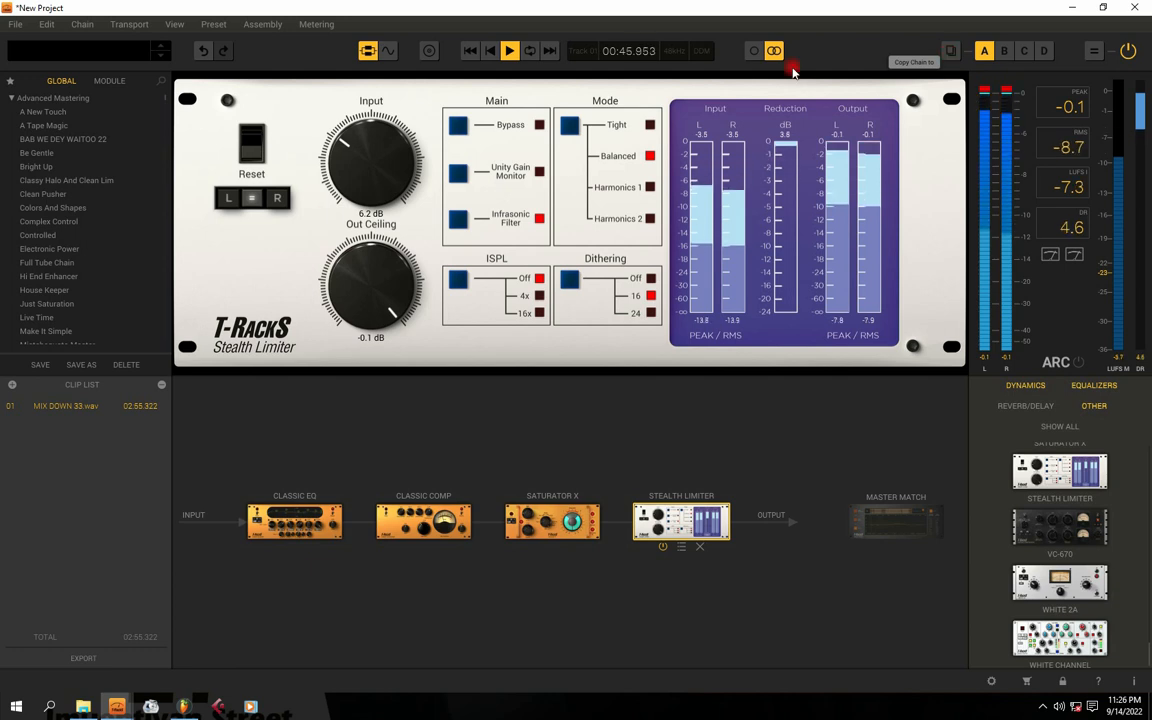
Set the Classic Comp's output to -8.8 dB and its stereo enhancement to 1.9 dB while auditioning the mix
{"action": "left_click", "coordinate": [430, 530]}
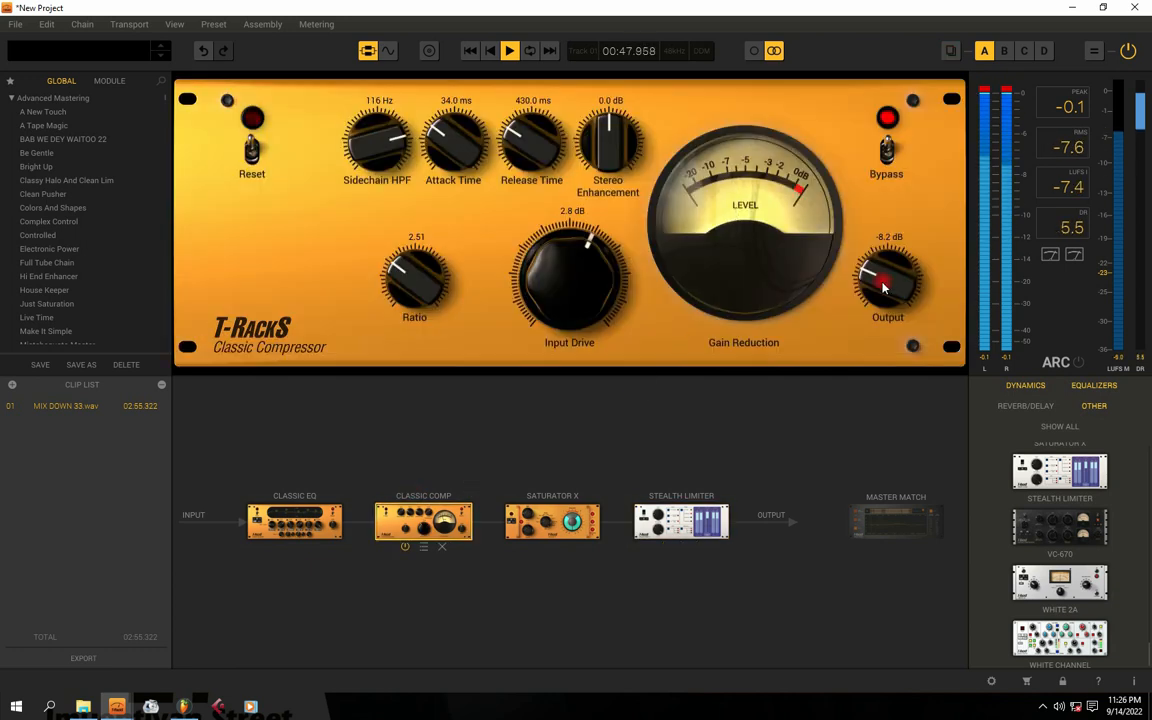
{"action": "left_click_drag", "start_coordinate": [879, 284], "coordinate": [879, 287]}
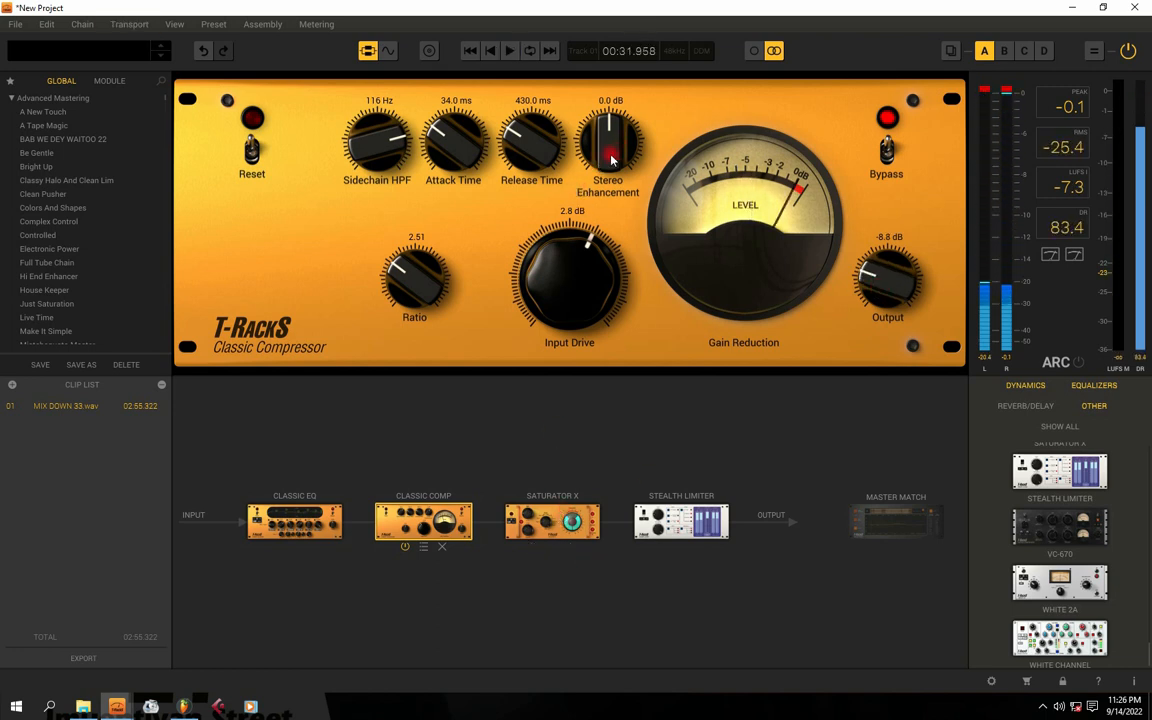
{"action": "mouse_move", "coordinate": [610, 150]}
{"action": "left_mouse_down"}
{"action": "mouse_move", "coordinate": [610, 118]}
{"action": "mouse_move", "coordinate": [604, 142]}
{"action": "left_mouse_up"}
{"action": "key", "text": "space"}
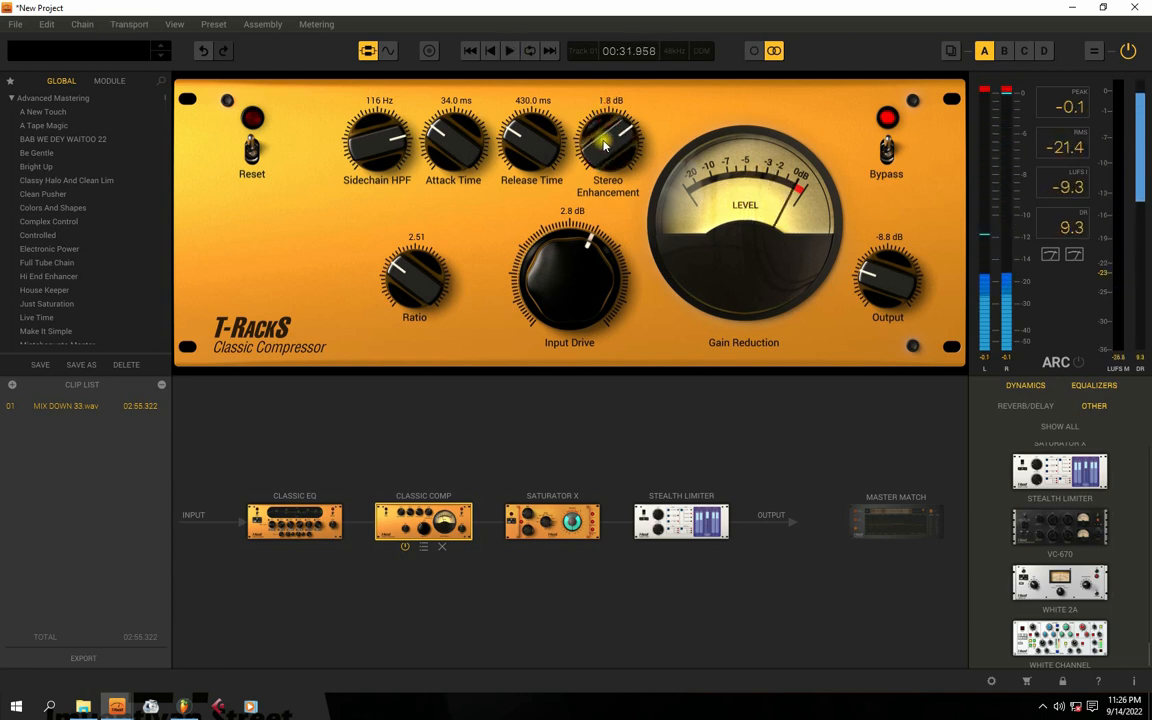
{"action": "key", "text": "space"}
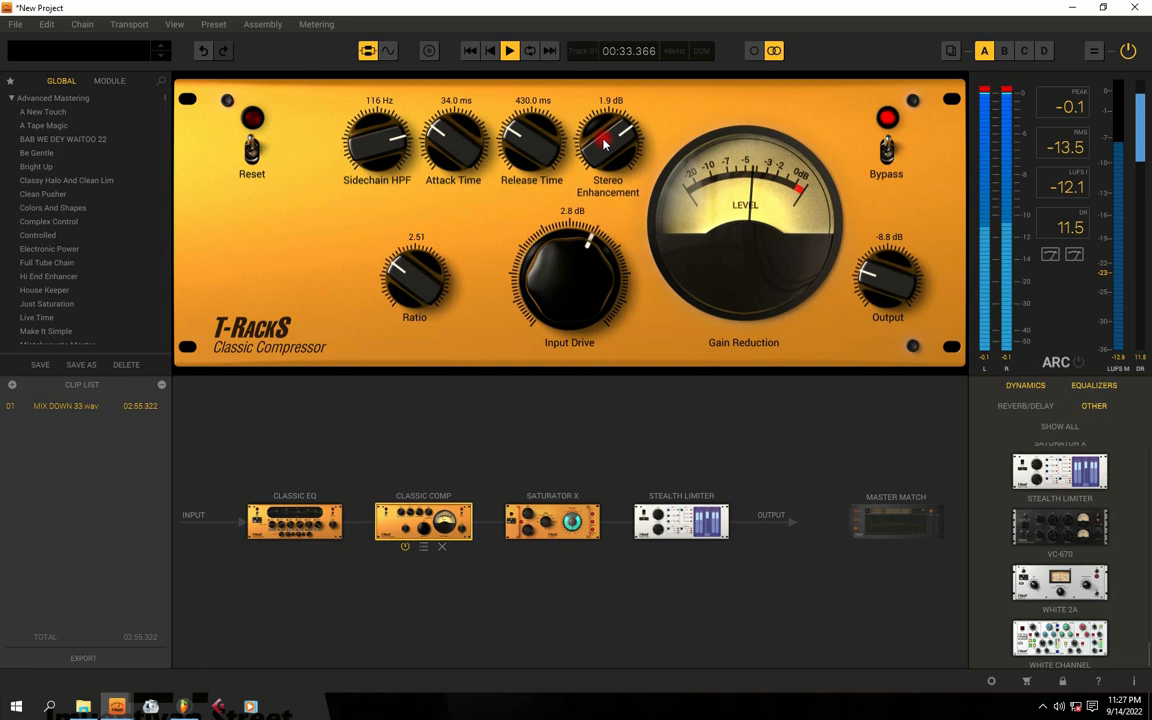
Enable the Classic EQ's Hi Cut filter with its cutoff at 18.28 kHz
{"action": "left_click", "coordinate": [288, 512]}
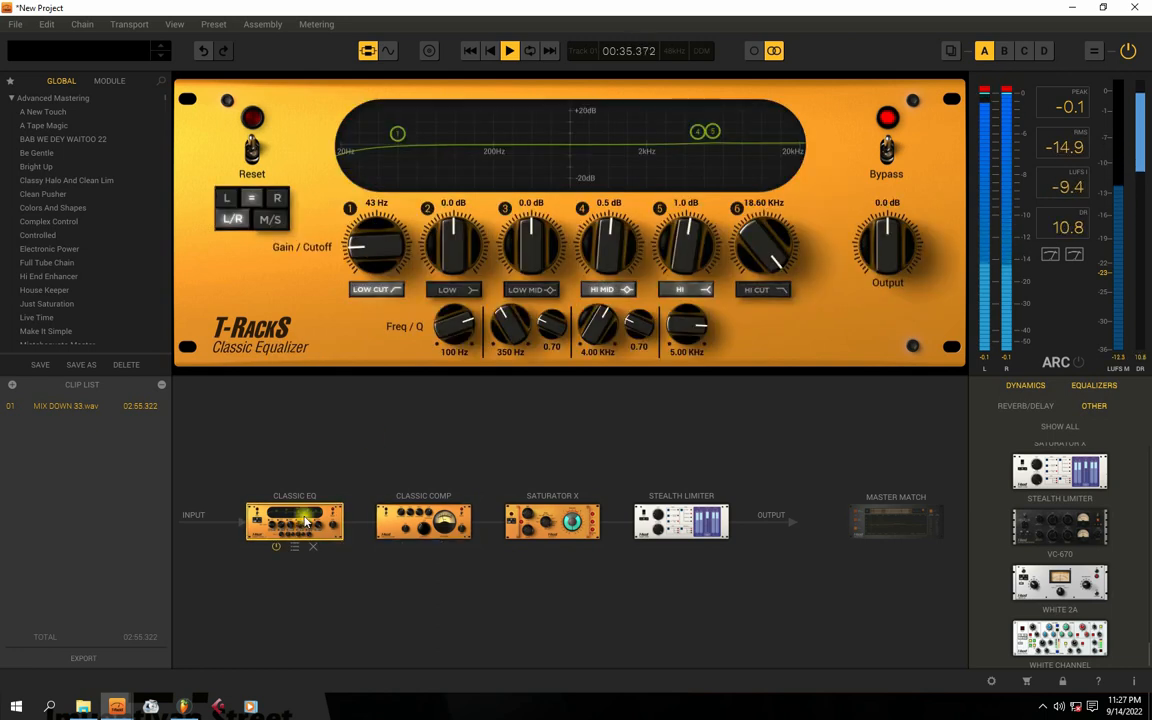
{"action": "left_click", "coordinate": [749, 291]}
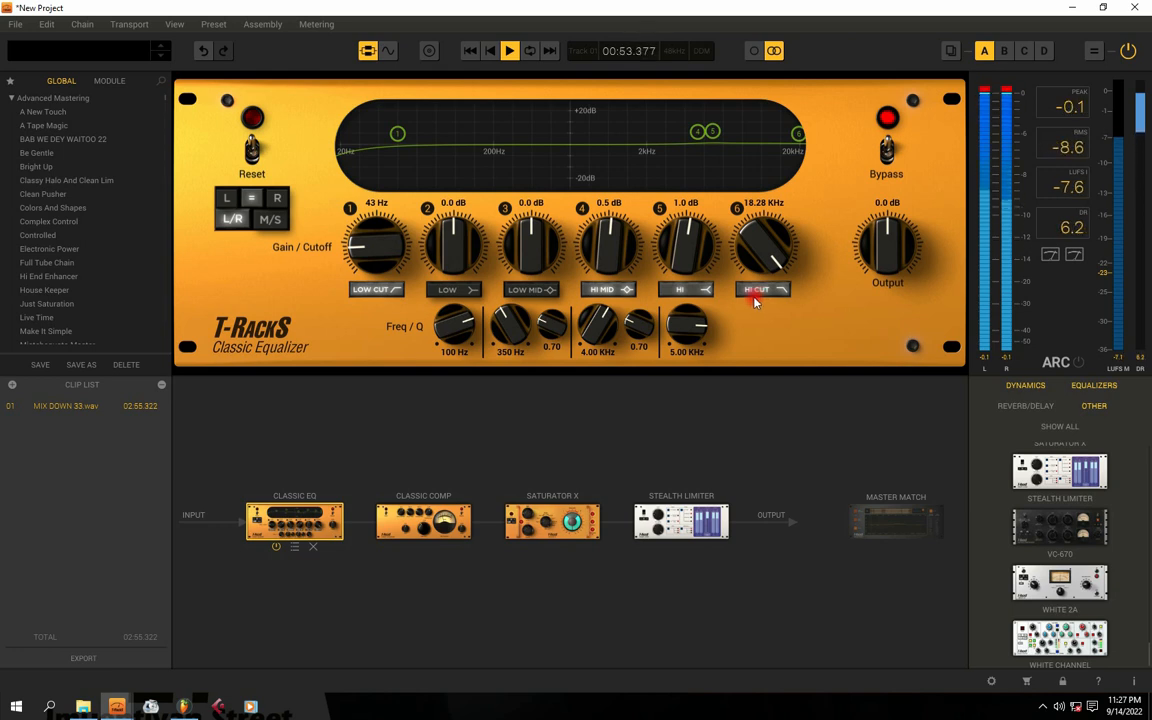
Show the clip's waveform in place of the chain and audition the mastered song
{"action": "left_click", "coordinate": [390, 52]}
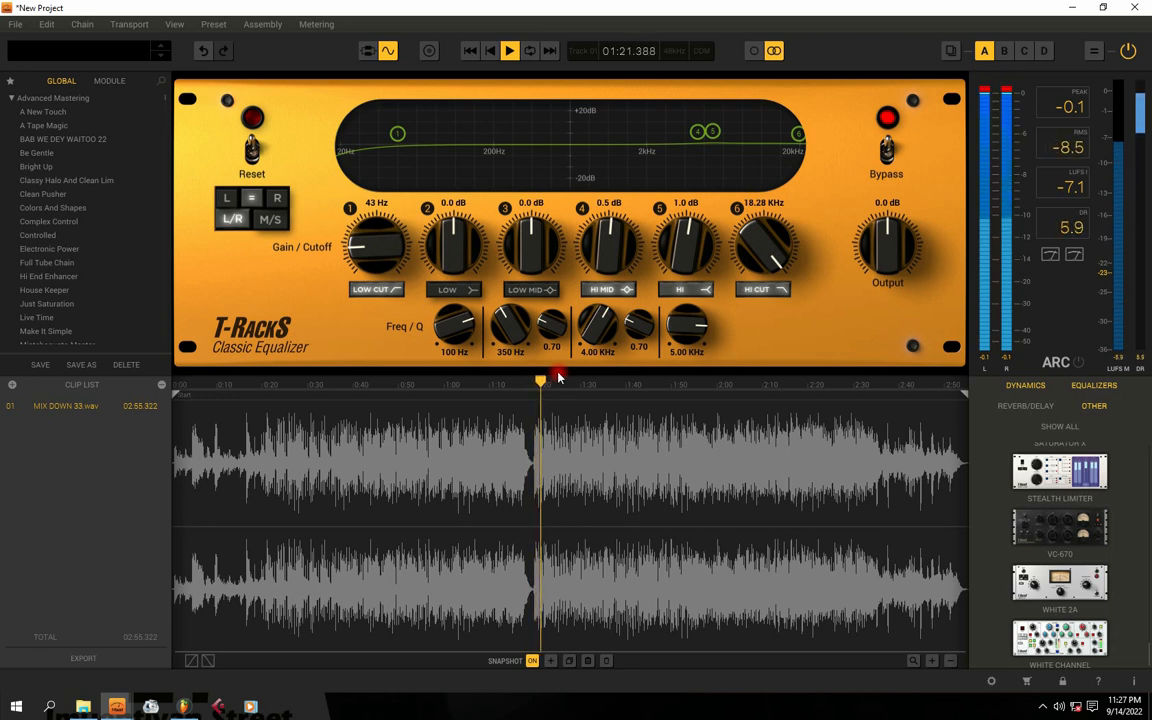
{"action": "key", "text": "space"}
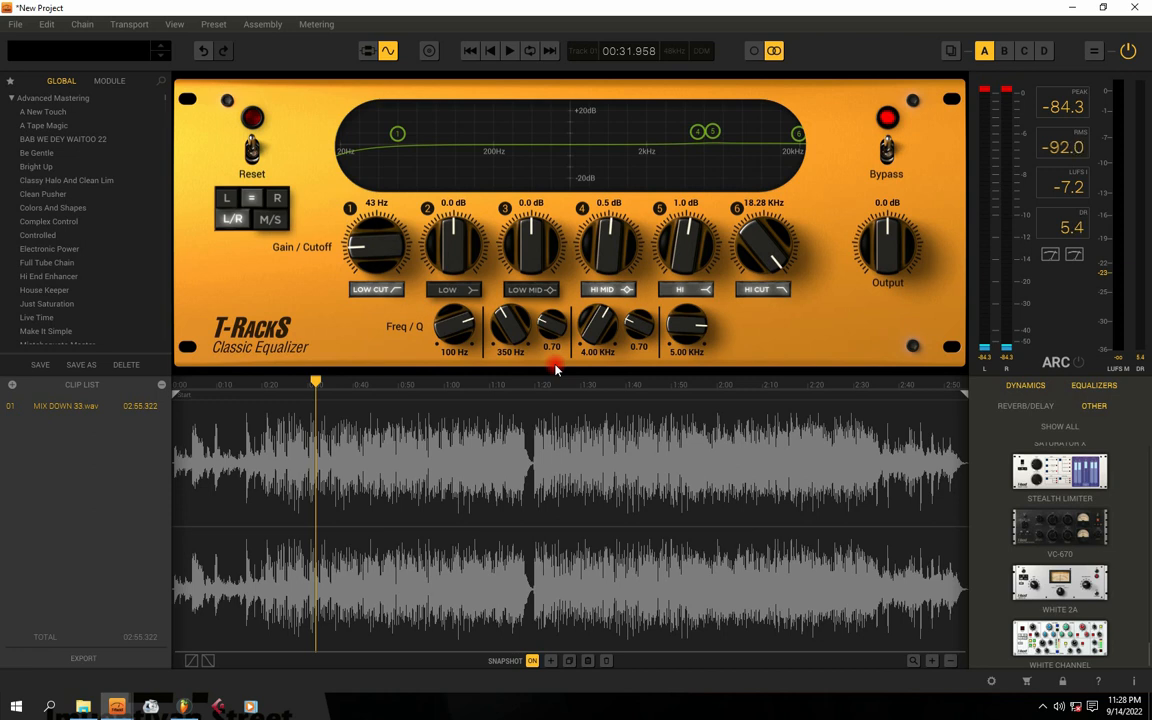
{"action": "key", "text": "space"}
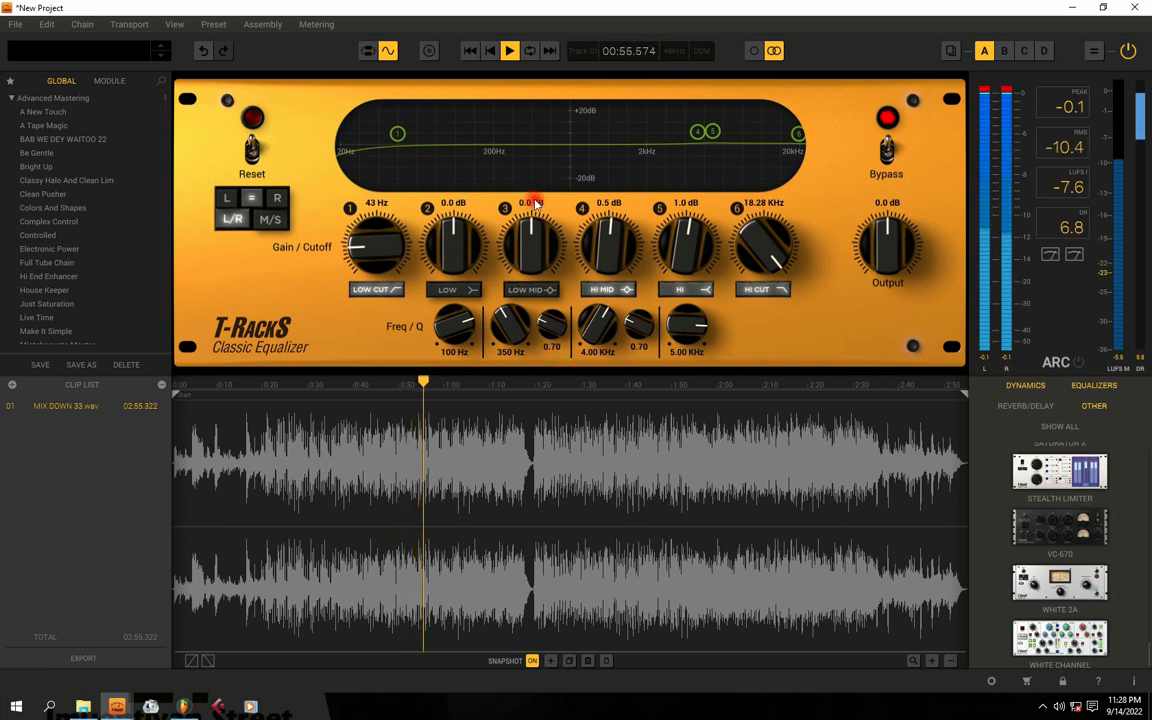
{"action": "key", "text": "space"}
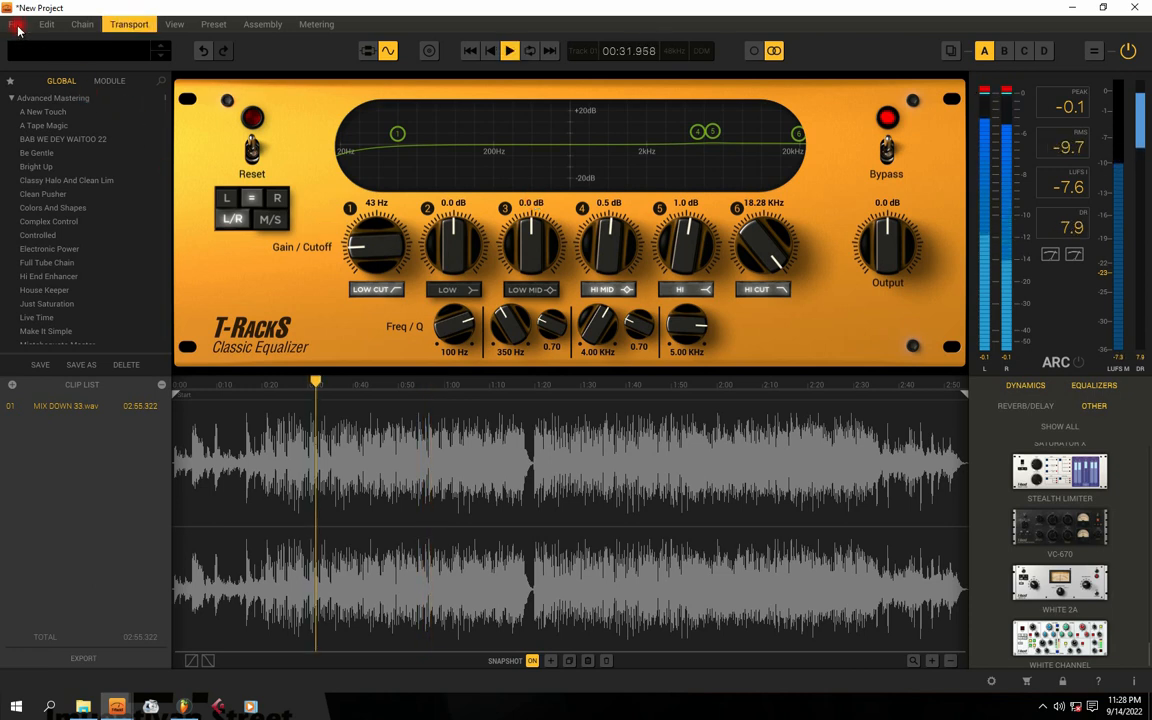
{"action": "left_click", "coordinate": [17, 26]}
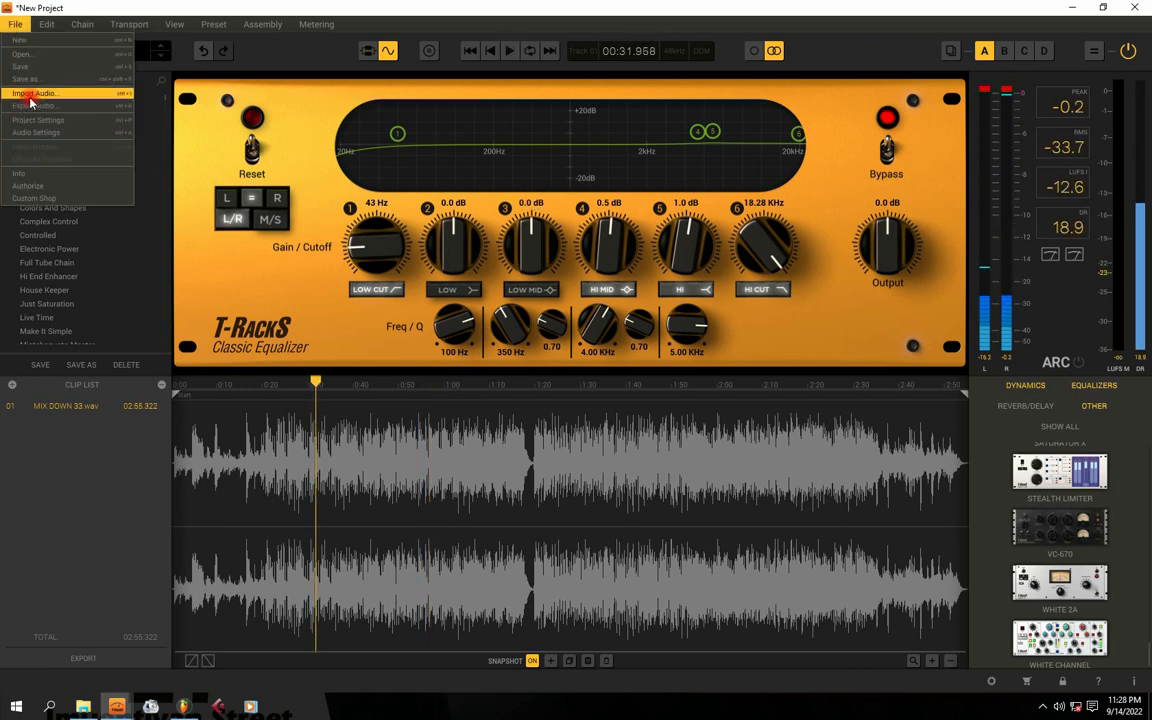
{"action": "left_click", "coordinate": [75, 392]}
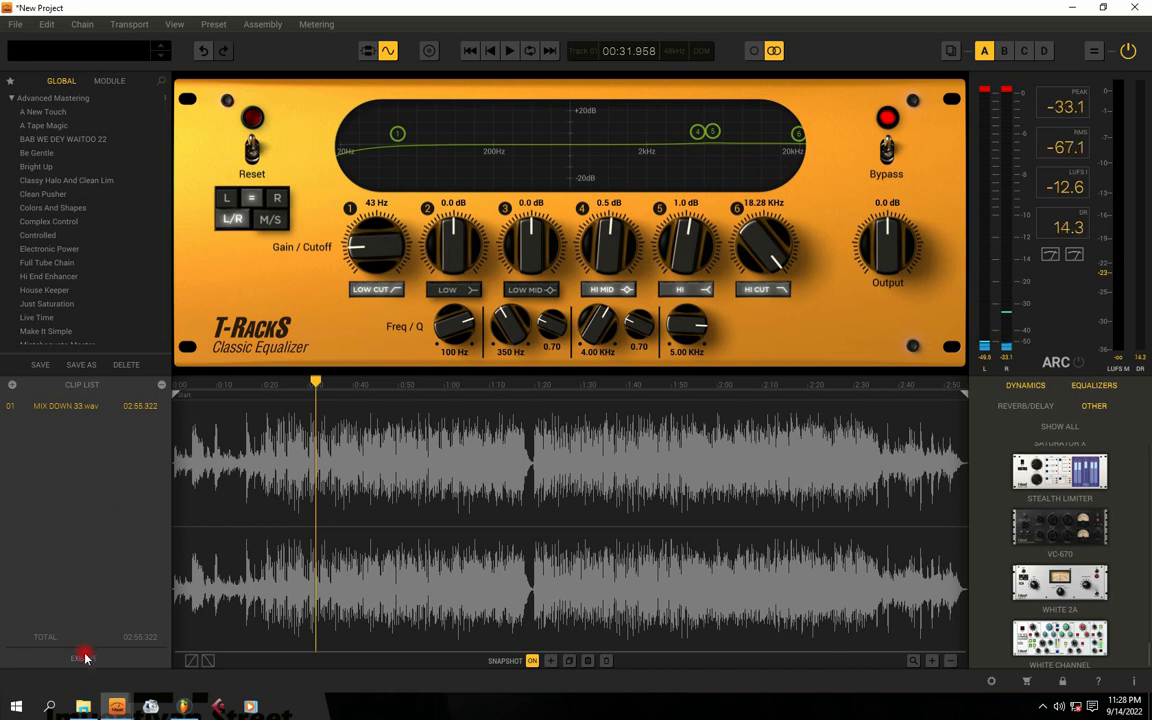
Start exporting the mastered MIX DOWN 33 clip and choose the Desktop as the save location
{"action": "left_click", "coordinate": [83, 657]}
{"action": "left_click", "coordinate": [538, 414]}
{"action": "left_click", "coordinate": [374, 257]}
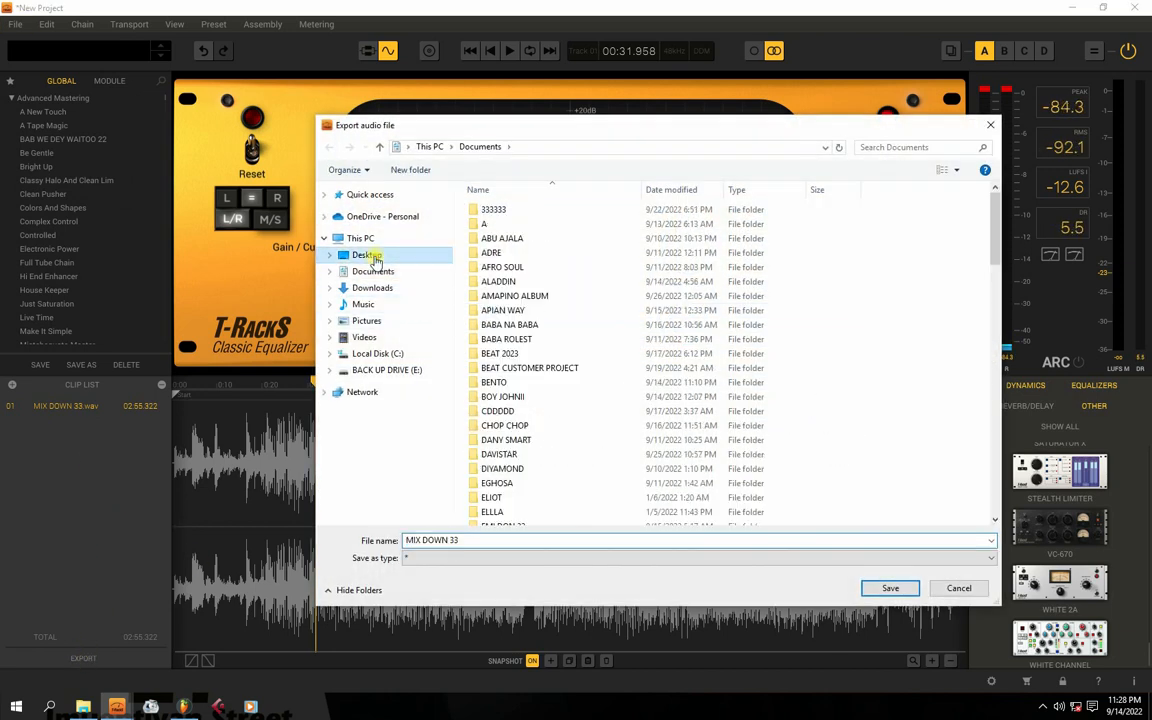
{"action": "left_click", "coordinate": [509, 334]}
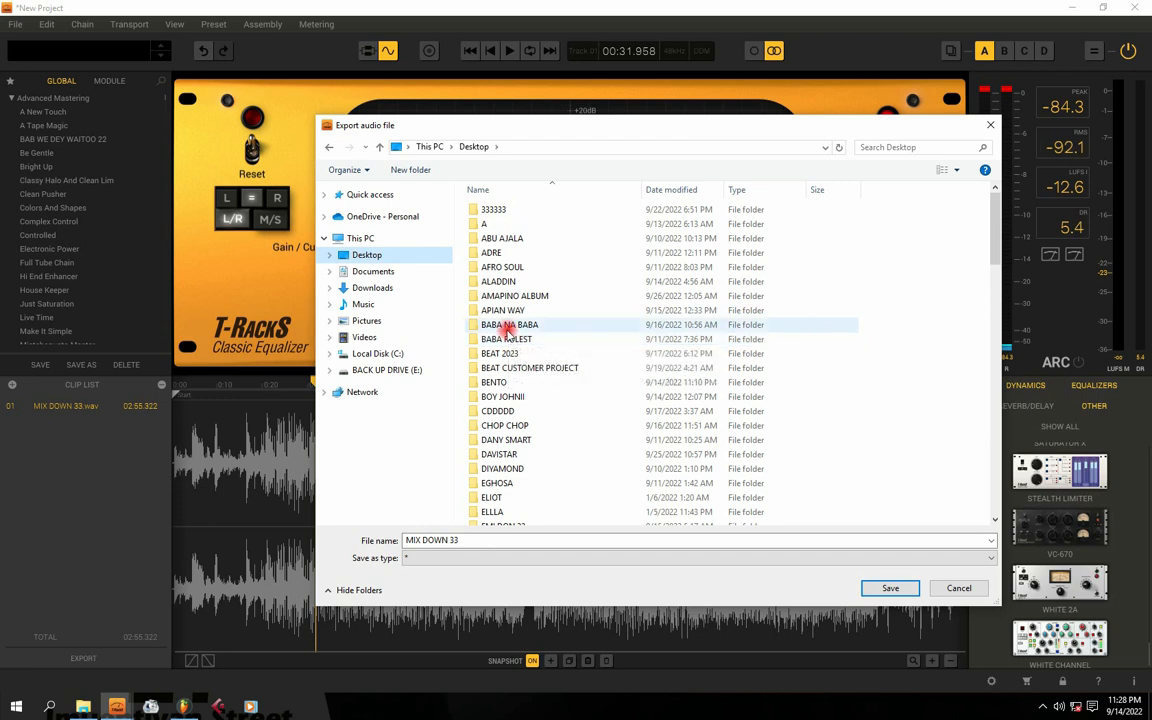
Find and open the GUITER AFROBEAT TUTORIAL IN FL STUDIO folder on the Desktop as the export destination
{"action": "left_click", "coordinate": [510, 341]}
{"action": "scroll", "coordinate": [509, 343], "scroll_direction": "down", "scroll_amount": 7}
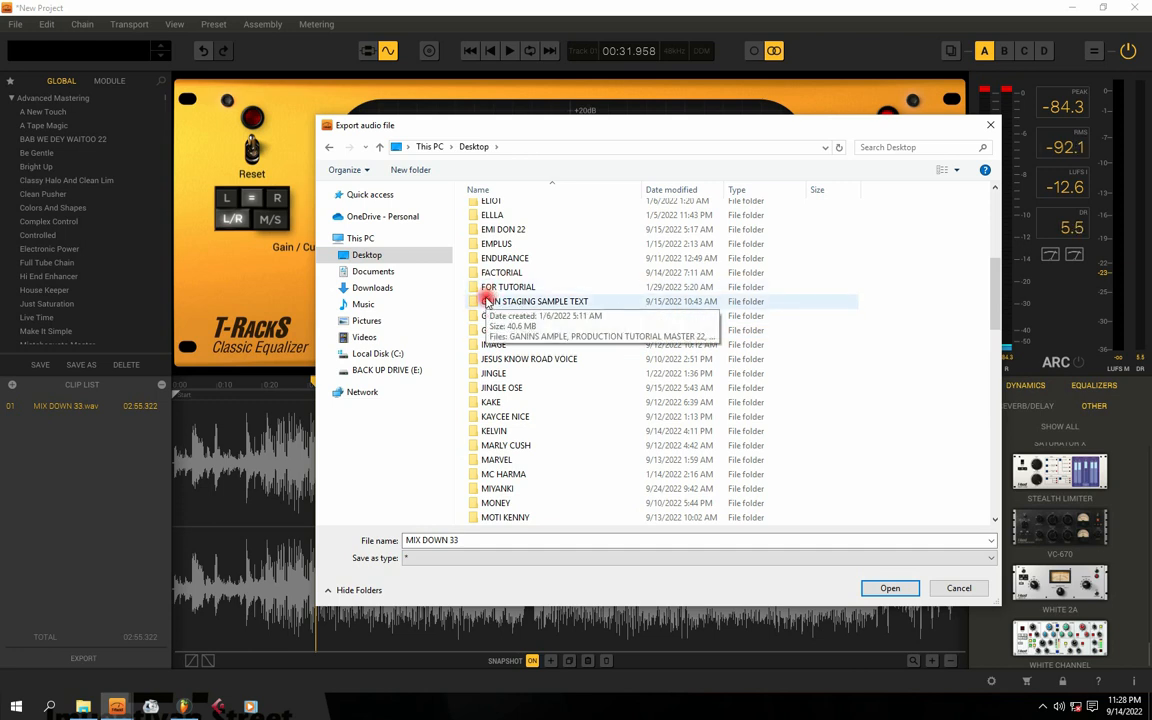
{"action": "left_click", "coordinate": [496, 418]}
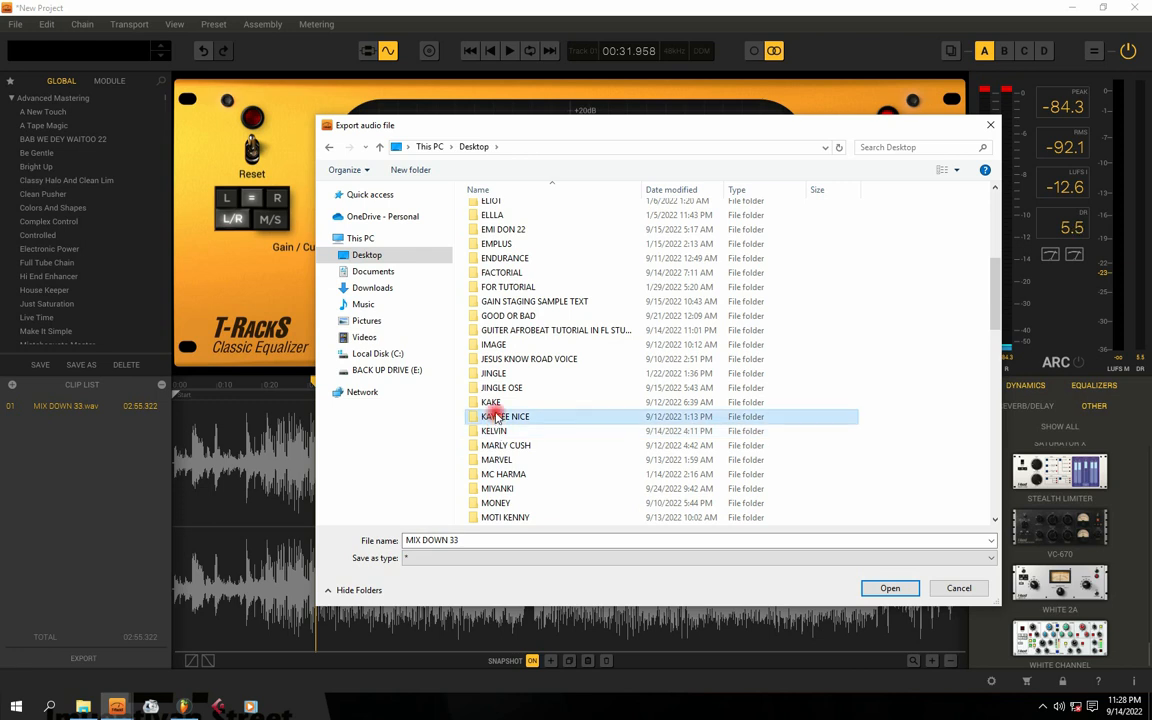
{"action": "key", "text": "t"}
{"action": "key", "text": "t"}
{"action": "key", "text": "t"}
{"action": "key", "text": "t"}
{"action": "key", "text": "t"}
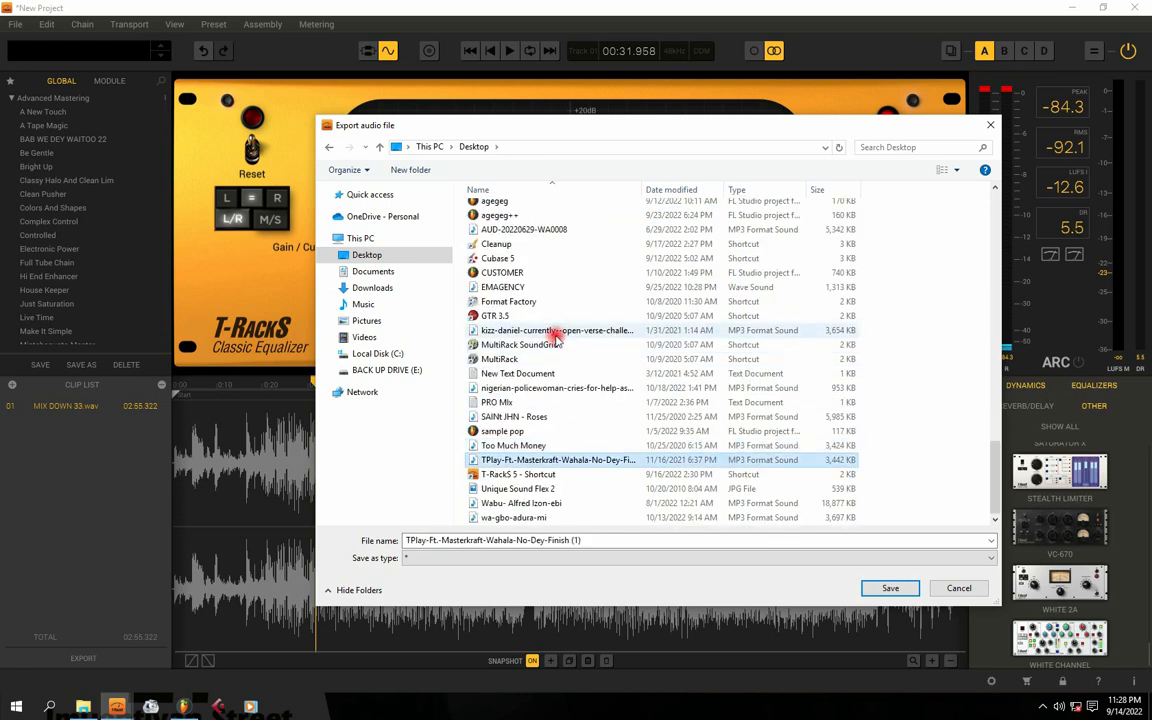
{"action": "key", "text": "t"}
{"action": "key", "text": "t"}
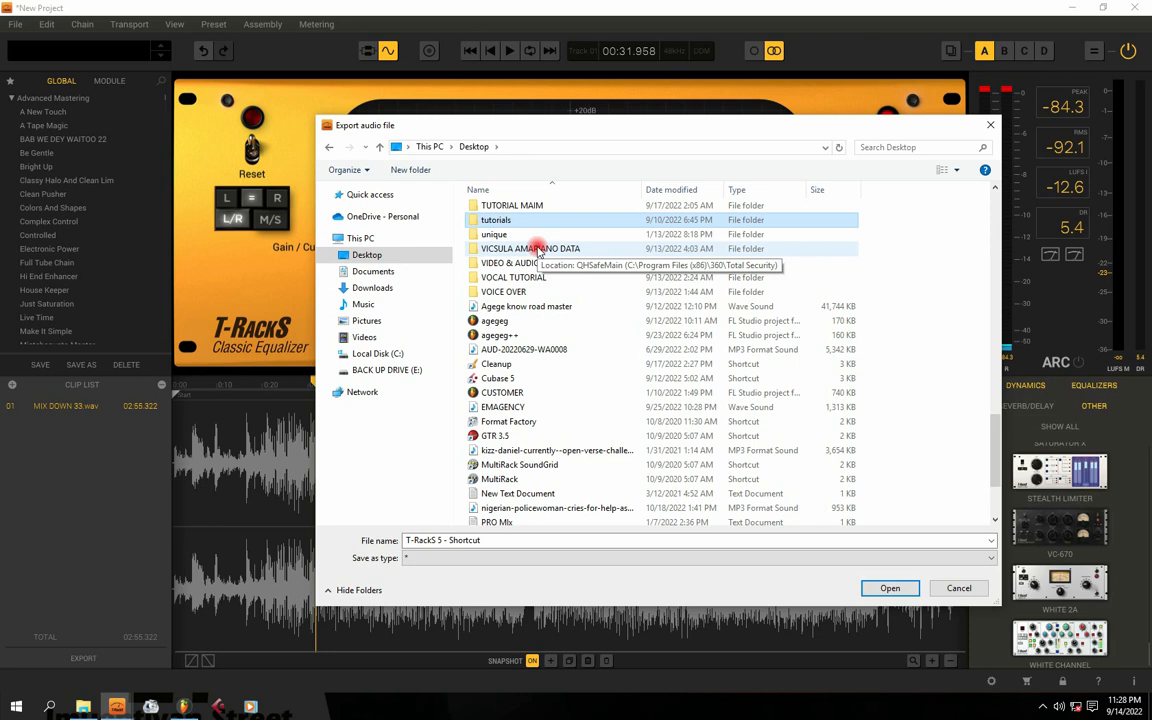
{"action": "key", "text": "g"}
{"action": "key", "text": "g"}
{"action": "key", "text": "g"}
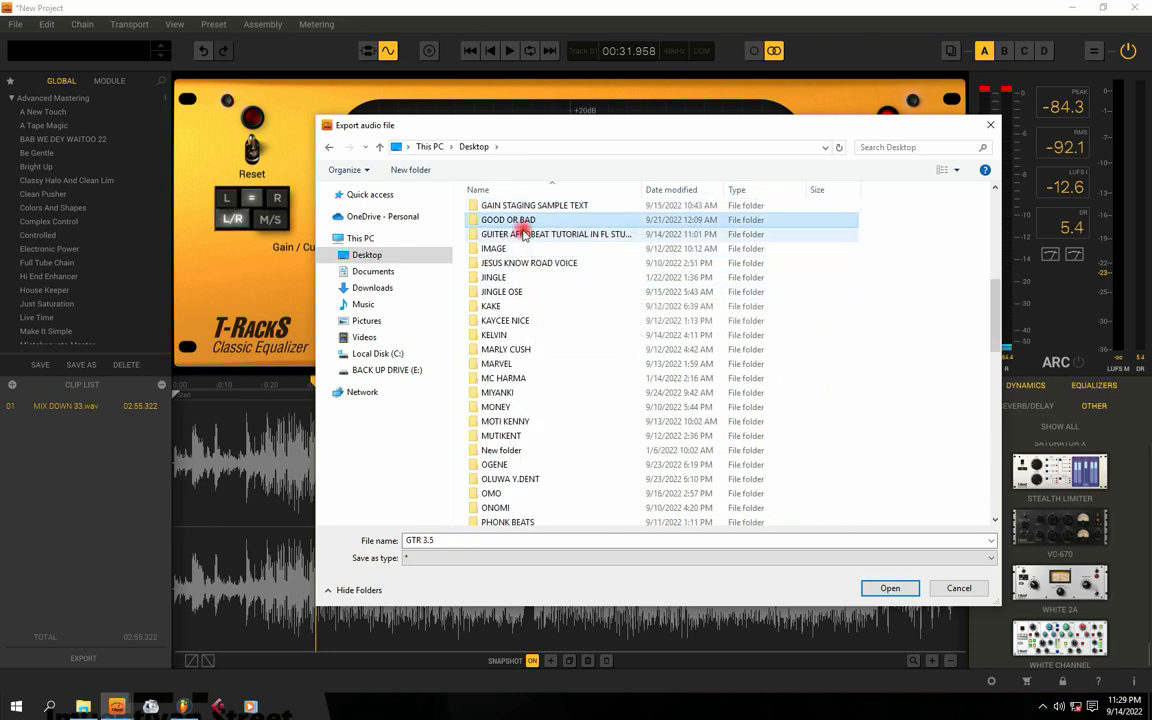
{"action": "left_click", "coordinate": [522, 231]}
{"action": "double_click", "coordinate": [524, 232]}
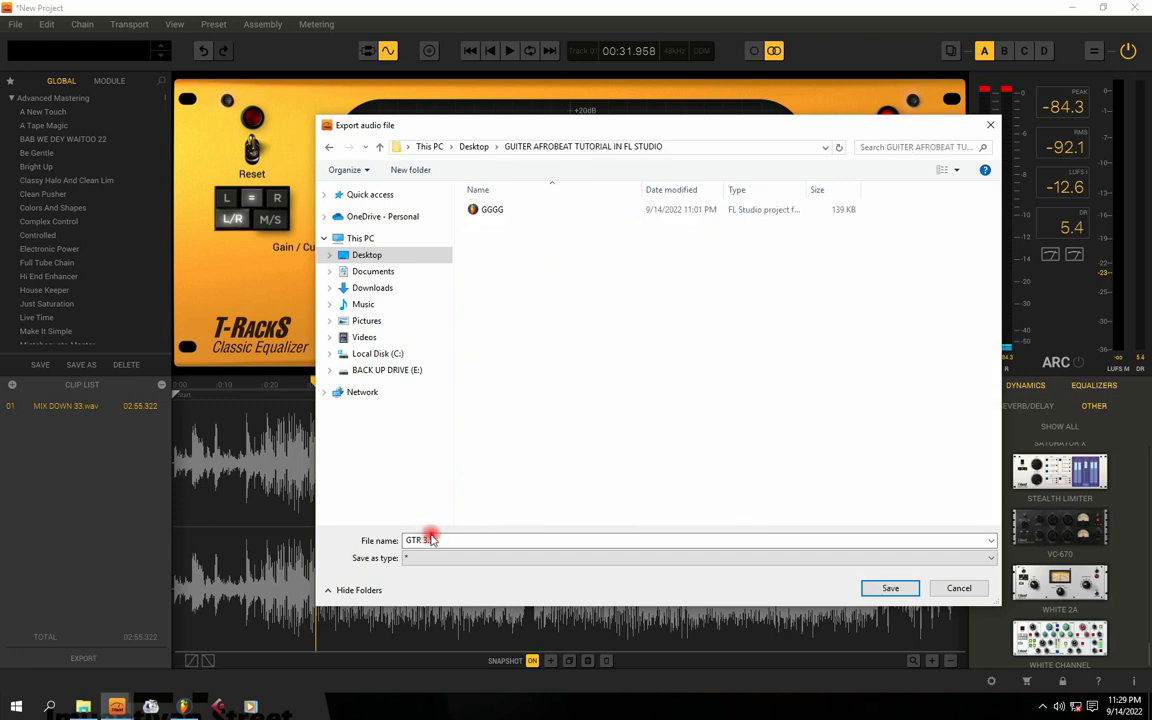
Name the exported audio file MASTAERD and save it to run the export
{"action": "left_click_drag", "start_coordinate": [430, 540], "coordinate": [395, 543]}
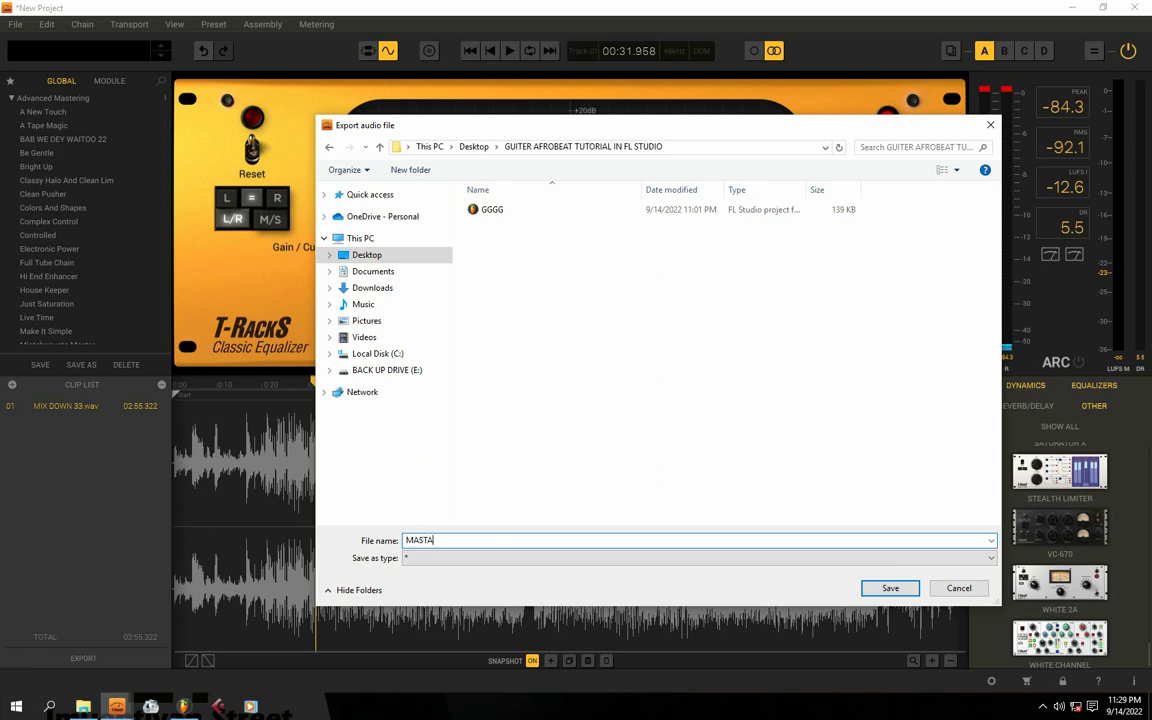
{"action": "type", "text": "MASTAERD"}
{"action": "key", "text": "Return"}
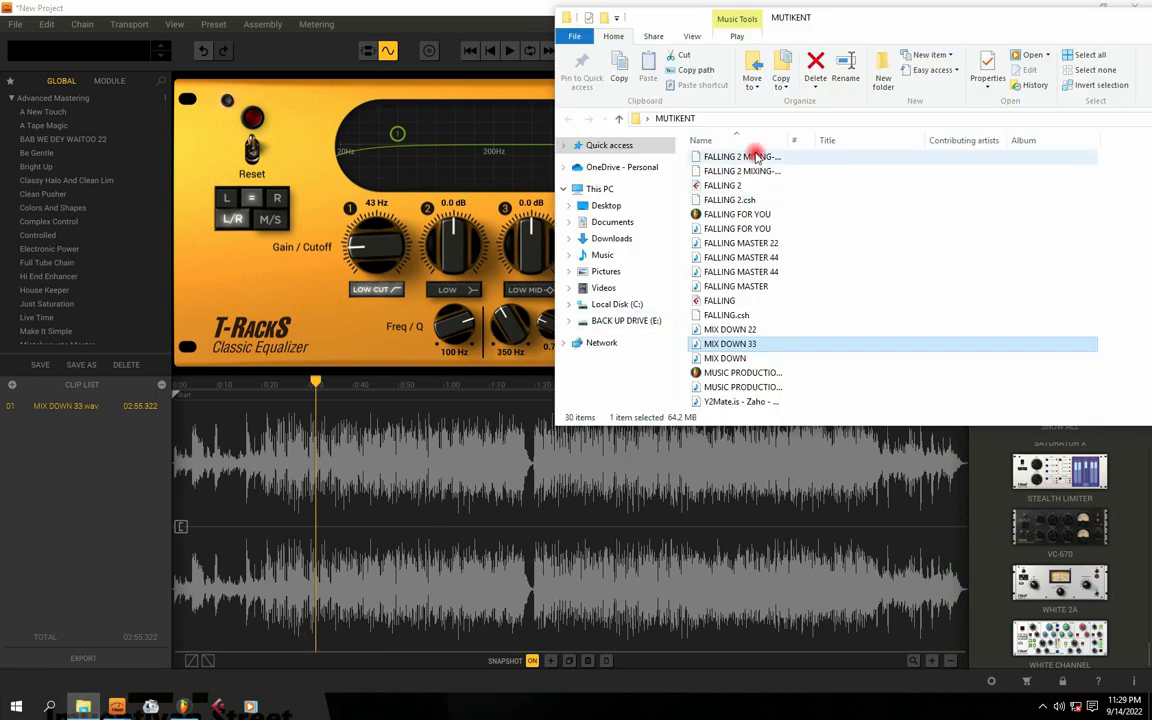
Locate the exported MASTAERD file in File Explorer, inside the Desktop's GUITER AFROBEAT TUTORIAL IN FL STUDIO folder
{"action": "left_click_drag", "start_coordinate": [789, 21], "coordinate": [637, 78]}
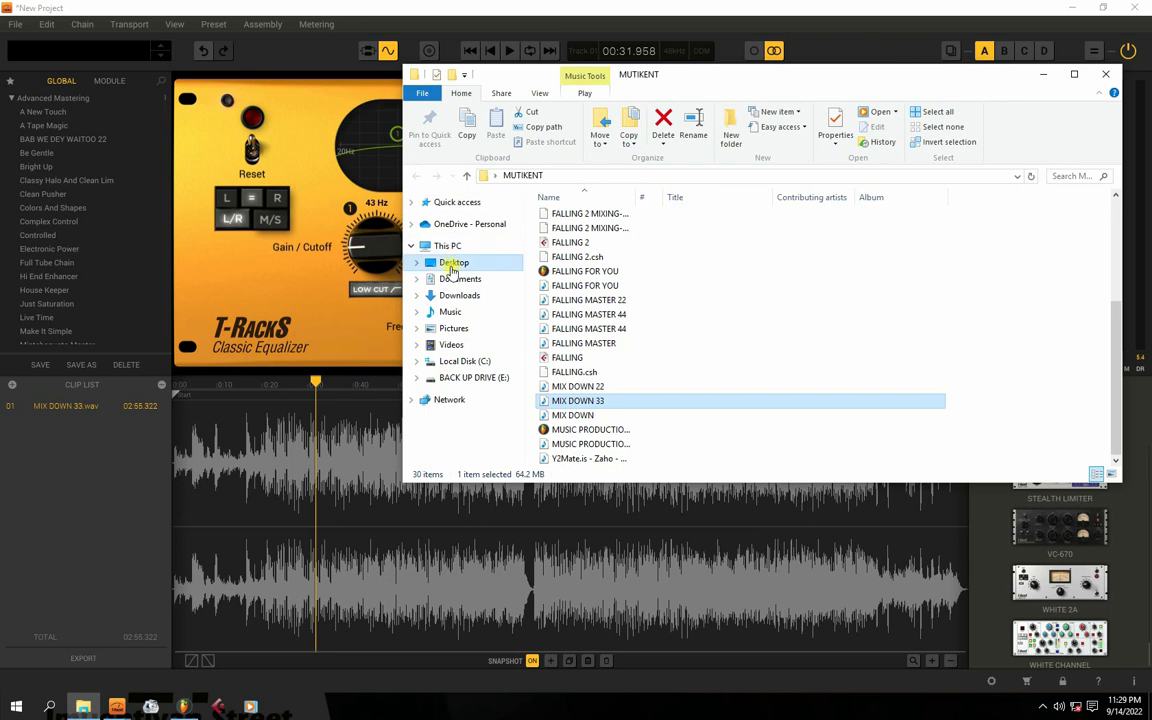
{"action": "left_click", "coordinate": [452, 264]}
{"action": "left_click", "coordinate": [562, 290]}
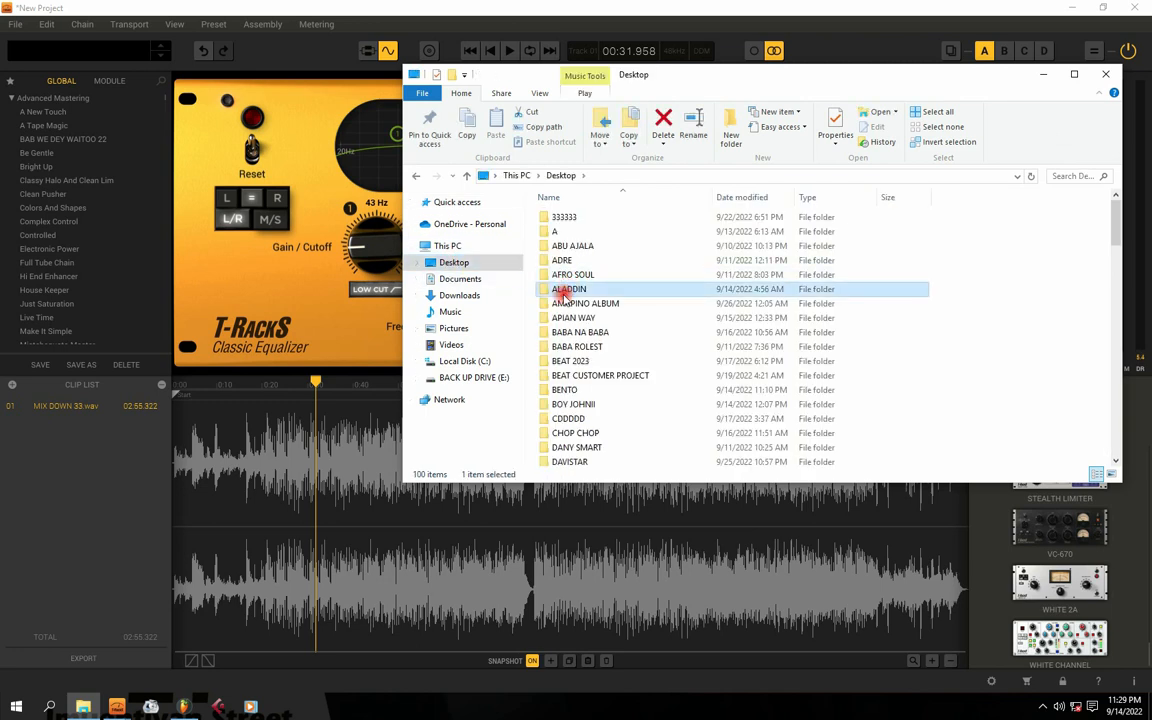
{"action": "scroll", "coordinate": [562, 290], "scroll_direction": "down", "scroll_amount": 10}
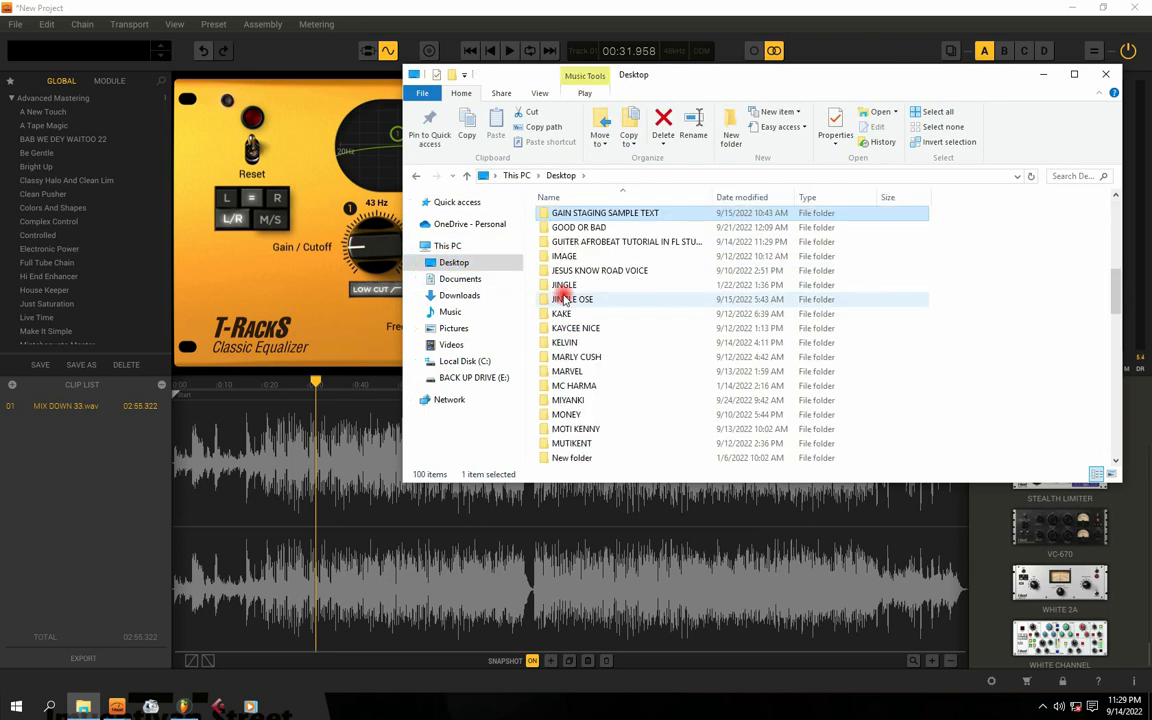
{"action": "double_click", "coordinate": [571, 244]}
{"action": "left_click", "coordinate": [560, 232]}
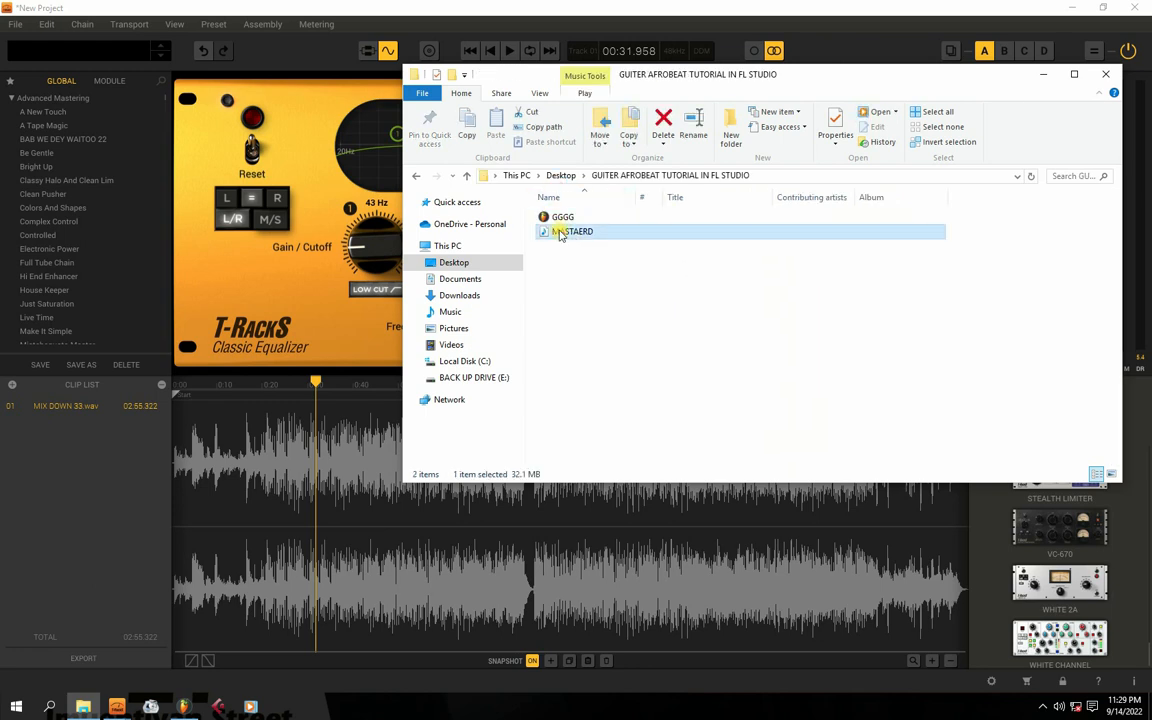
Play MASTAERD in Windows Media Player with its window in front of T-RackS, and raise the playback volume
{"action": "right_click", "coordinate": [566, 234]}
{"action": "left_click", "coordinate": [596, 245]}
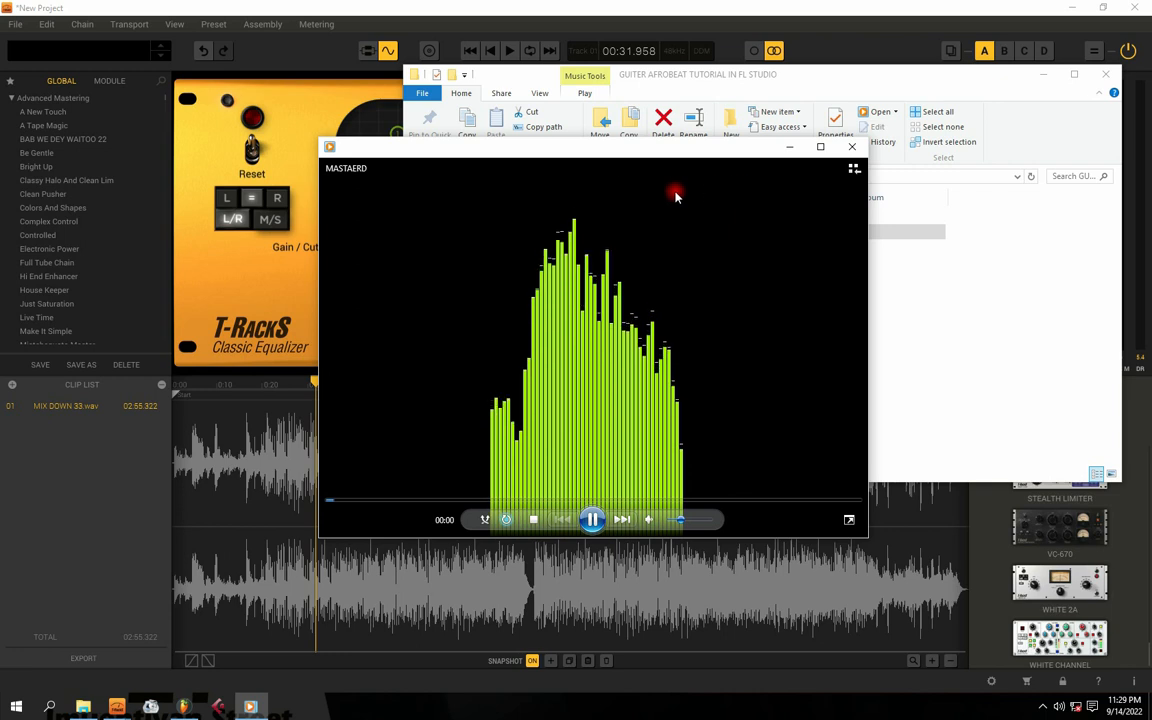
{"action": "left_click", "coordinate": [1050, 12]}
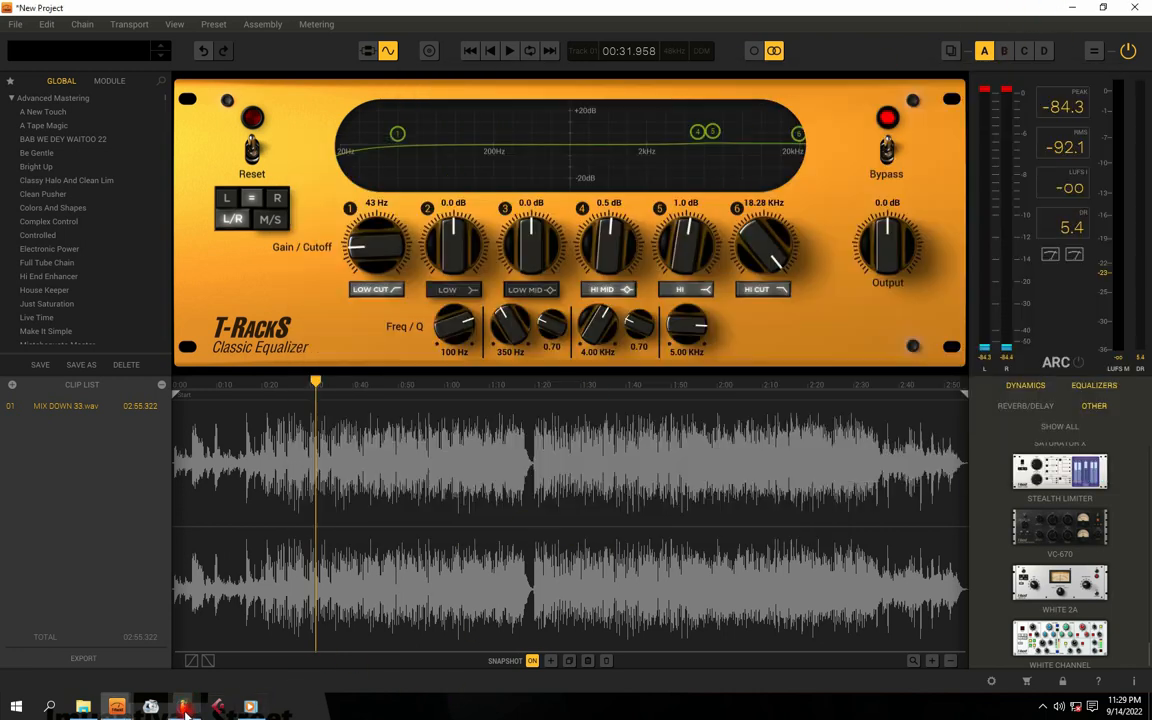
{"action": "left_click", "coordinate": [250, 706]}
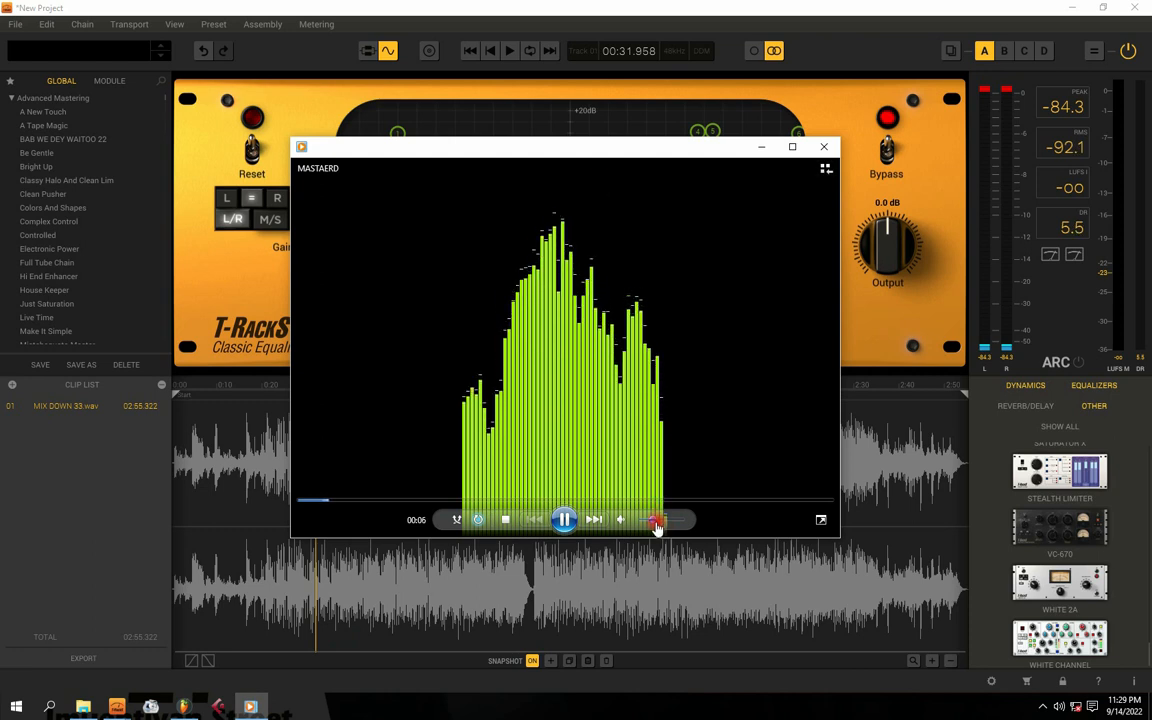
{"action": "left_click_drag", "start_coordinate": [659, 521], "coordinate": [664, 522]}
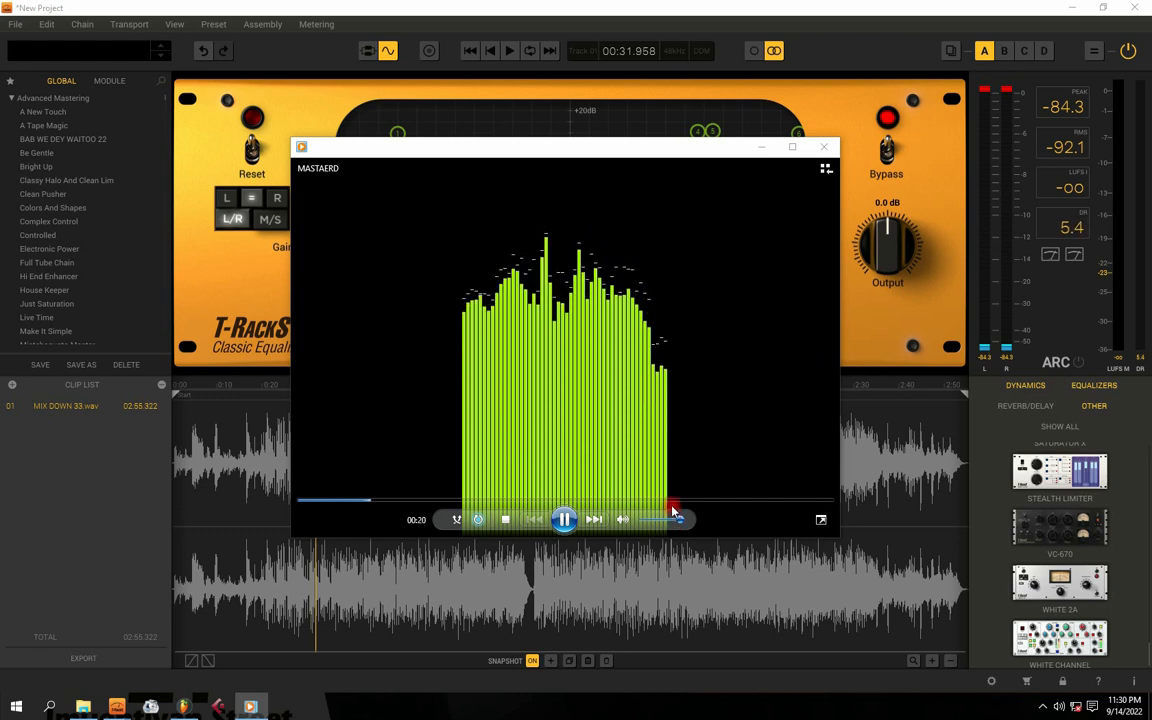
{"action": "left_click_drag", "start_coordinate": [476, 149], "coordinate": [476, 170]}
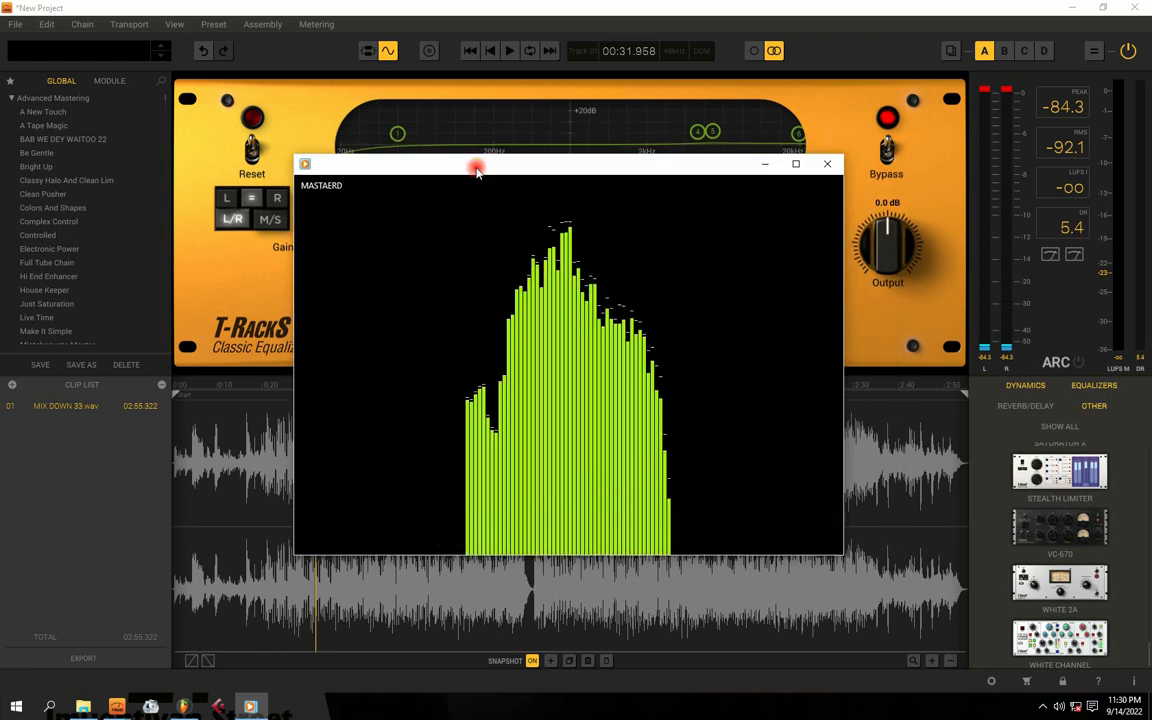